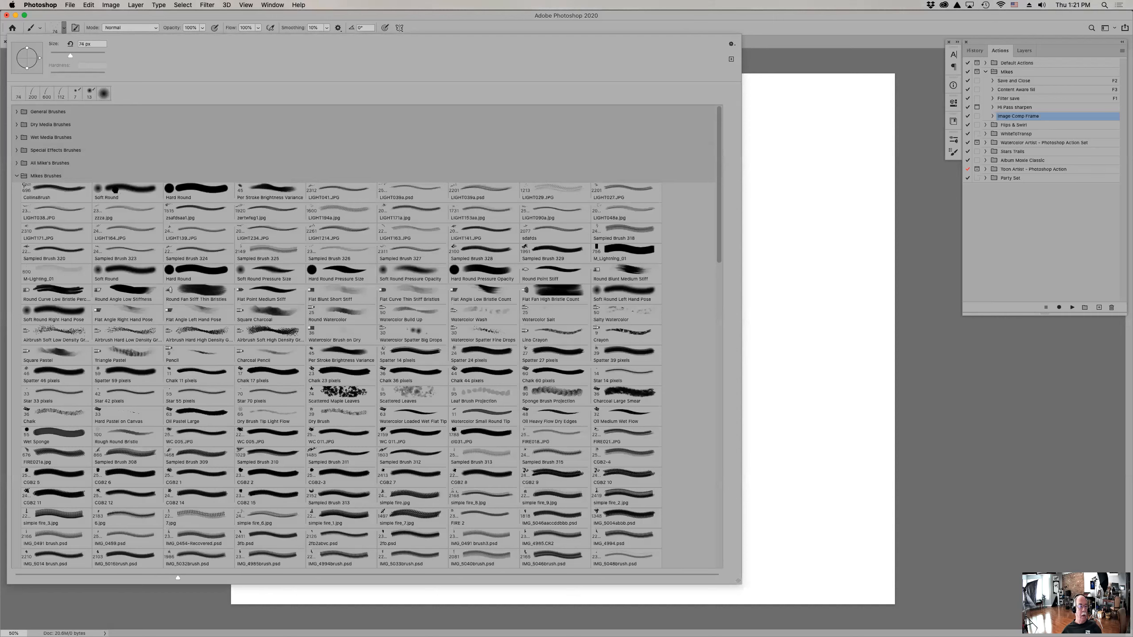
Enlarge the brush previews and select the Mikes Brushes presets from the first Soft Round through Soft Round Pressure Opacity
click(116, 193)
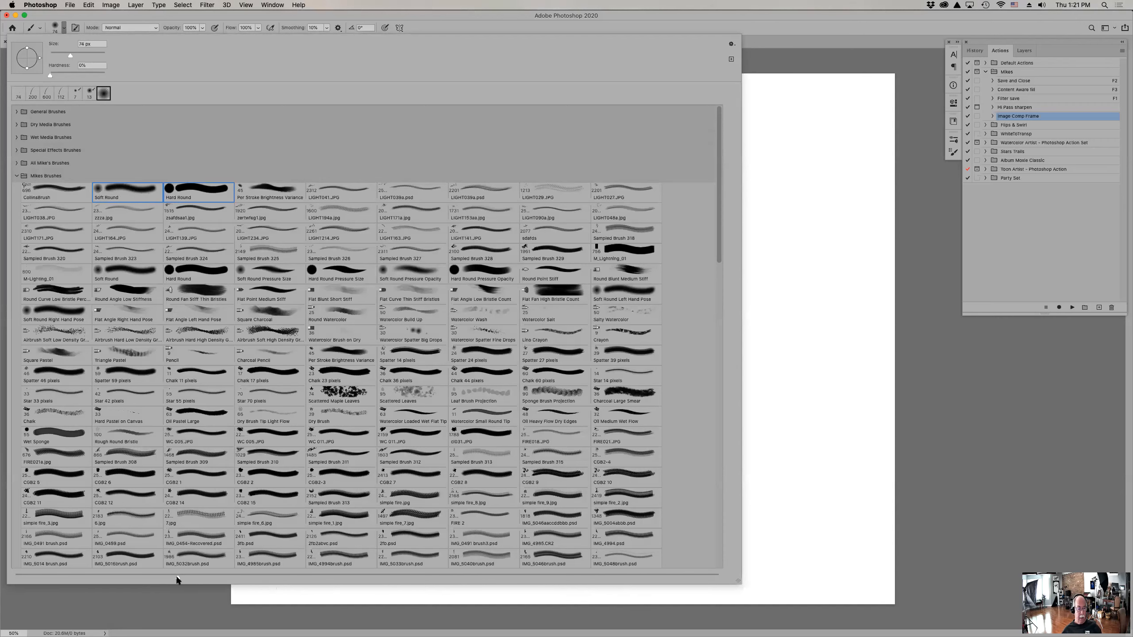
drag(177, 578, 304, 577)
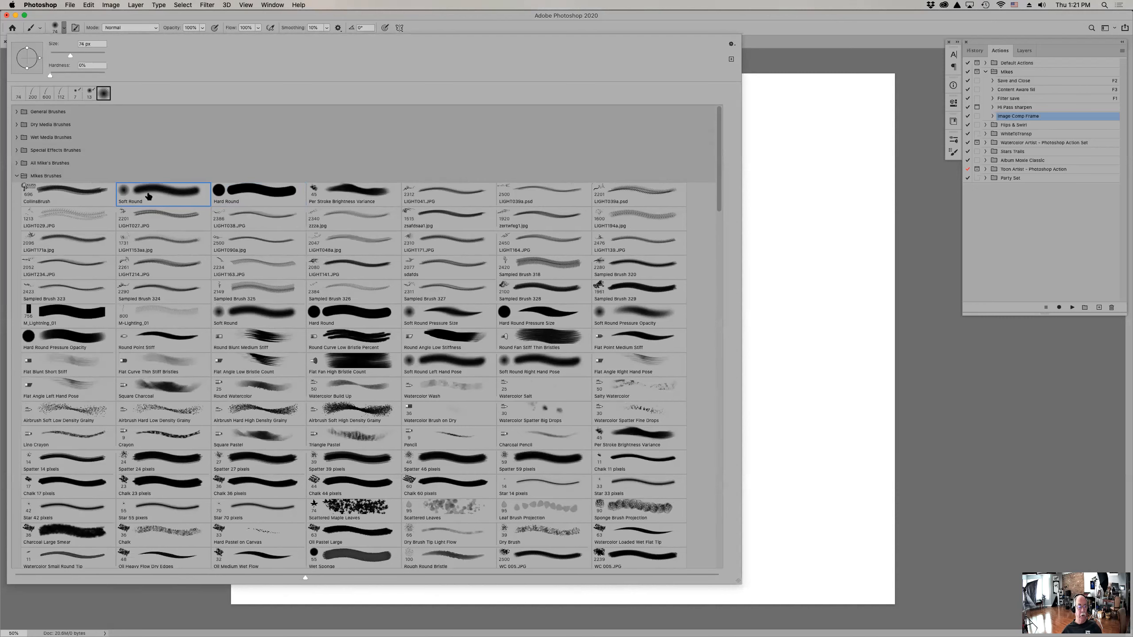
click(255, 196)
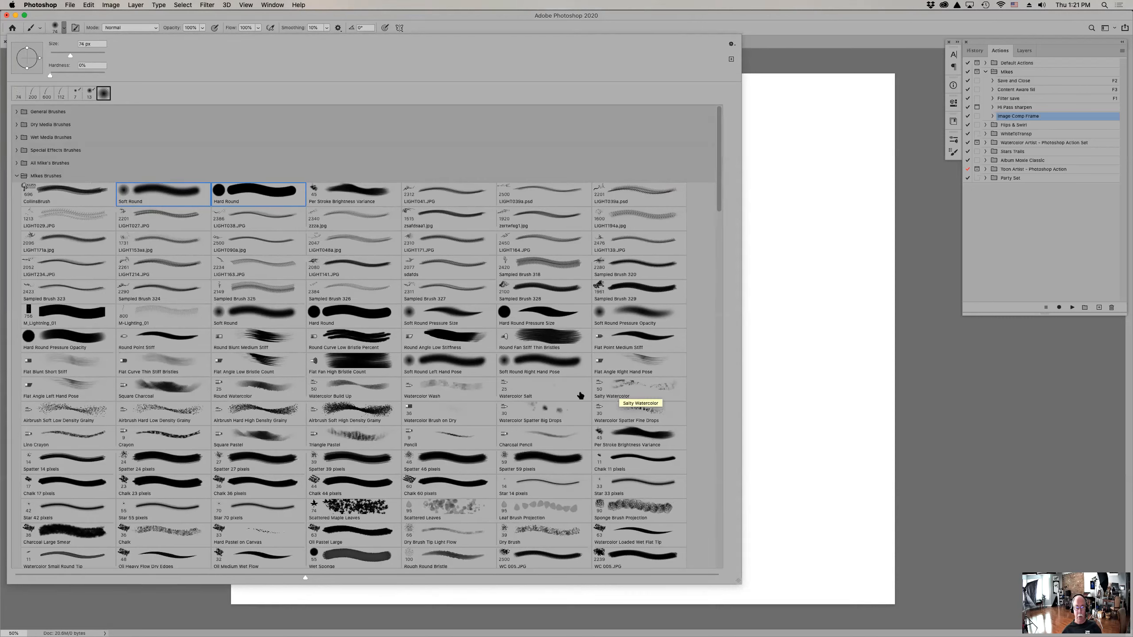
click(160, 191)
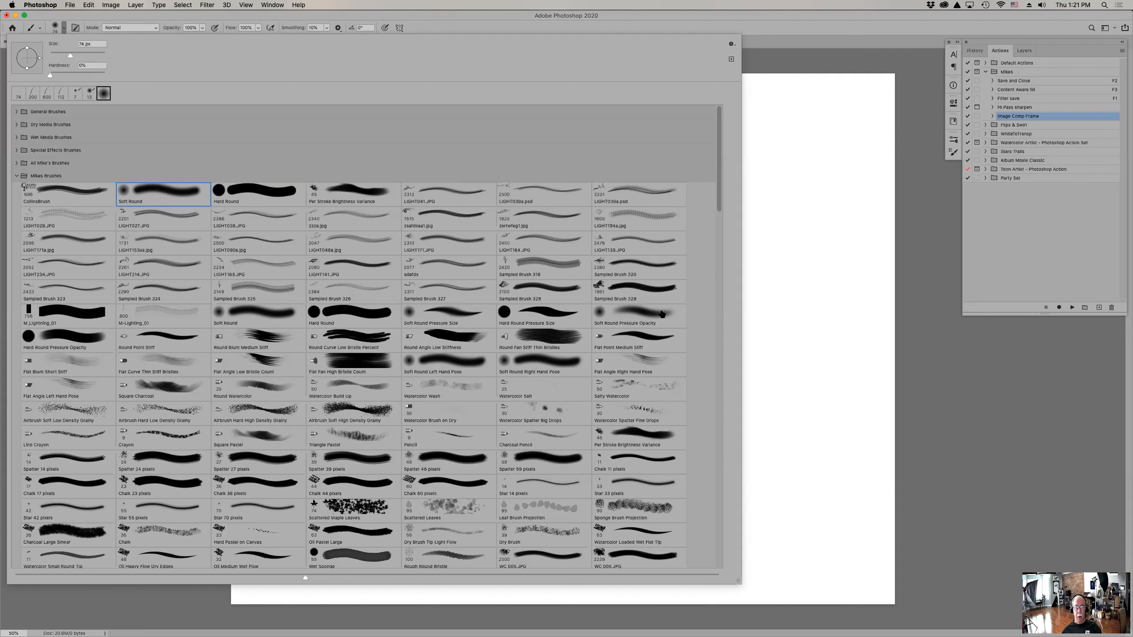
shift+click(649, 315)
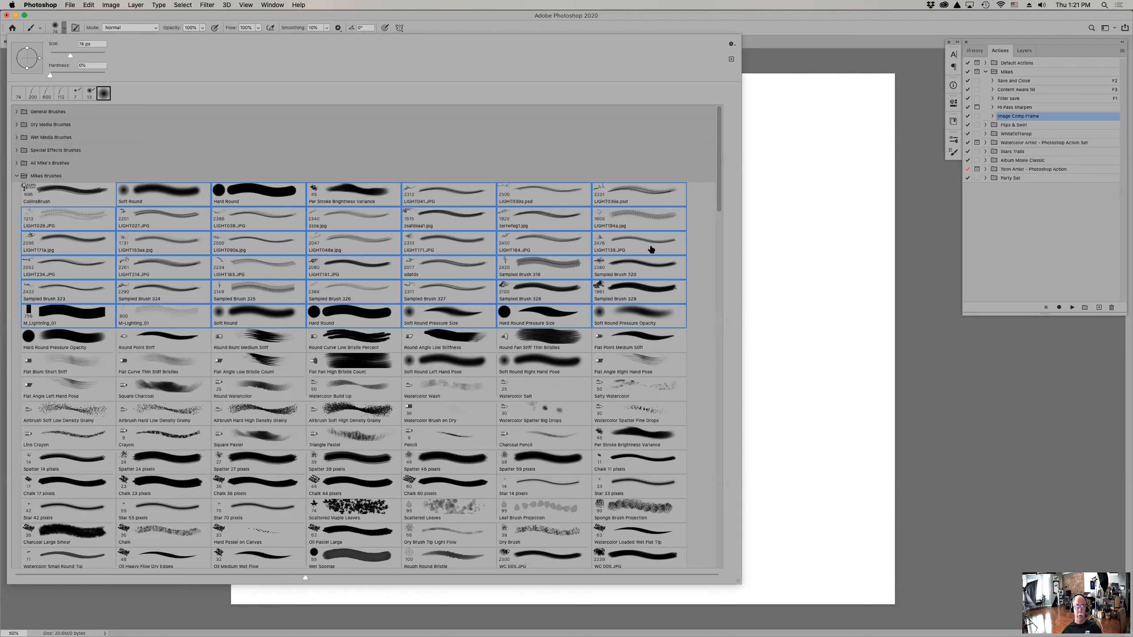
Check the brush management commands for New Brush Group and close the brush picker without creating a group
click(732, 46)
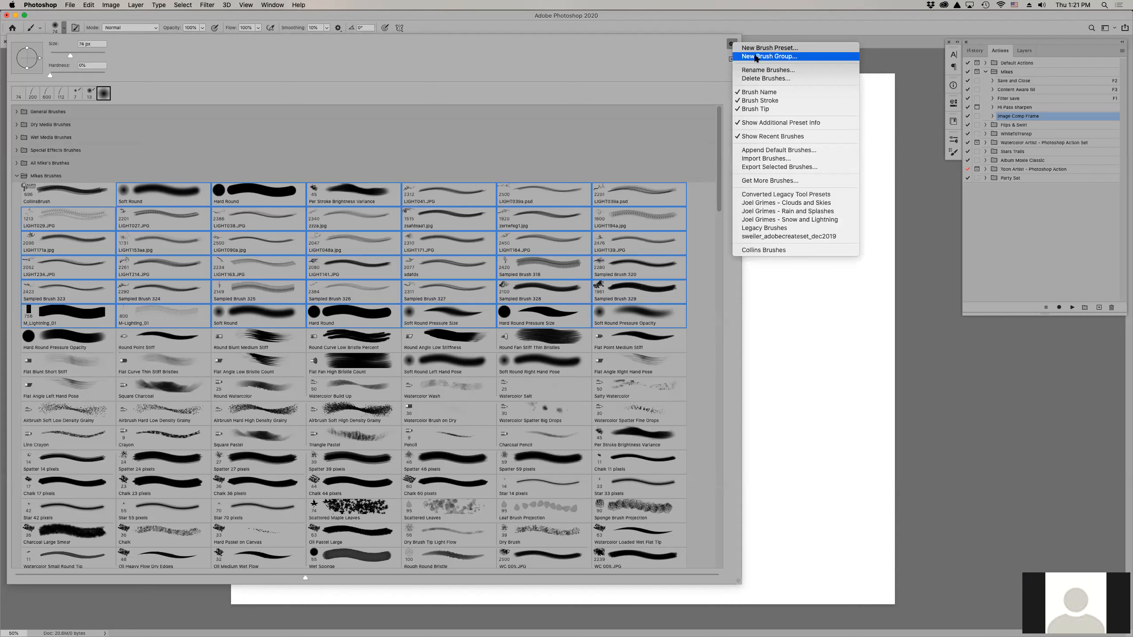
click(628, 70)
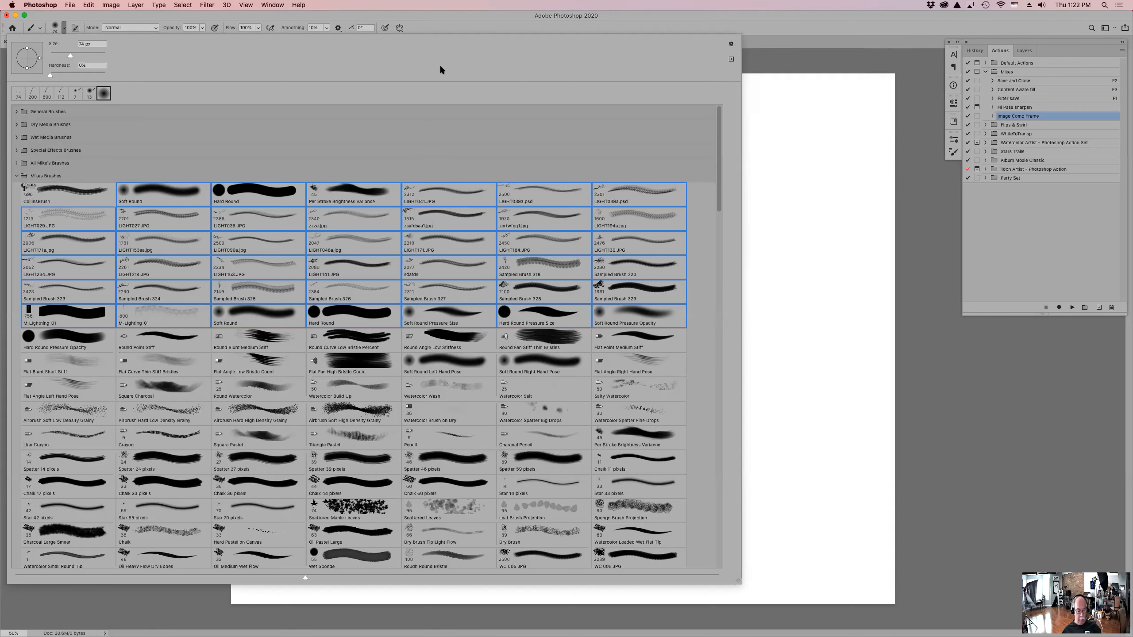
key(Escape)
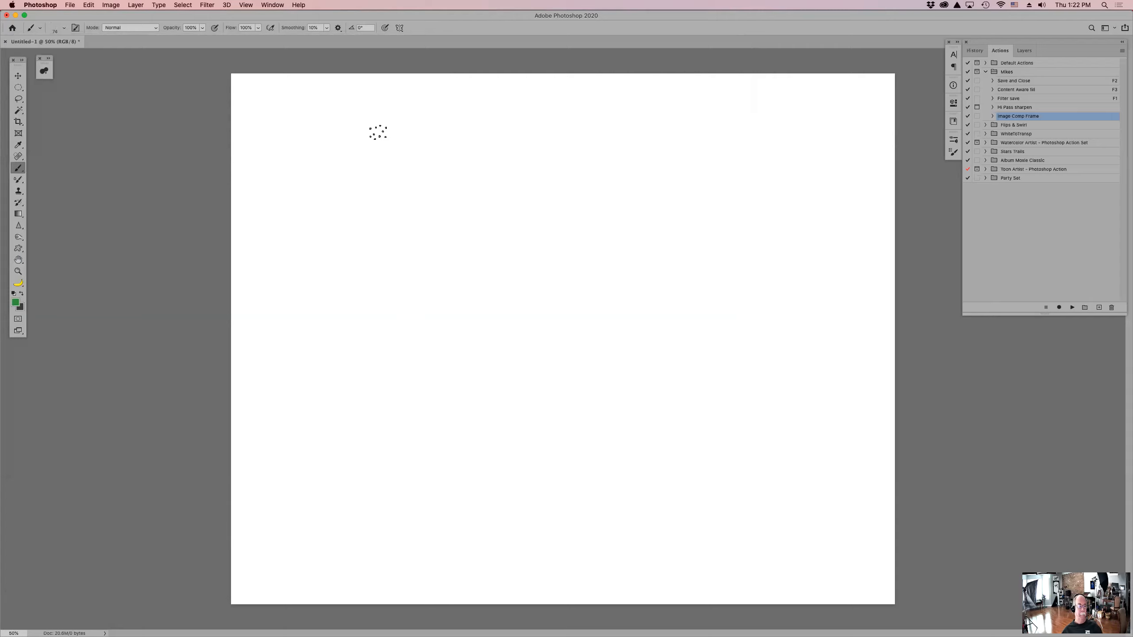
Switch to Adobe Bridge and open Coloring.jpg from the desktop folder Sept 1 Brushes in Photoshop
mouse_move(443, 632)
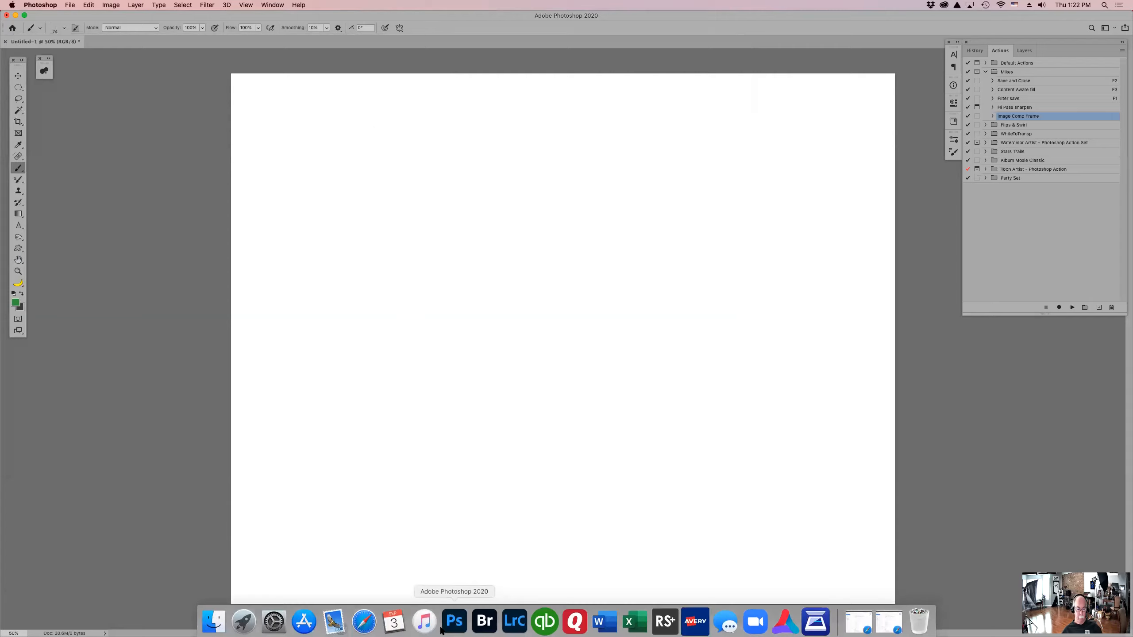
click(484, 618)
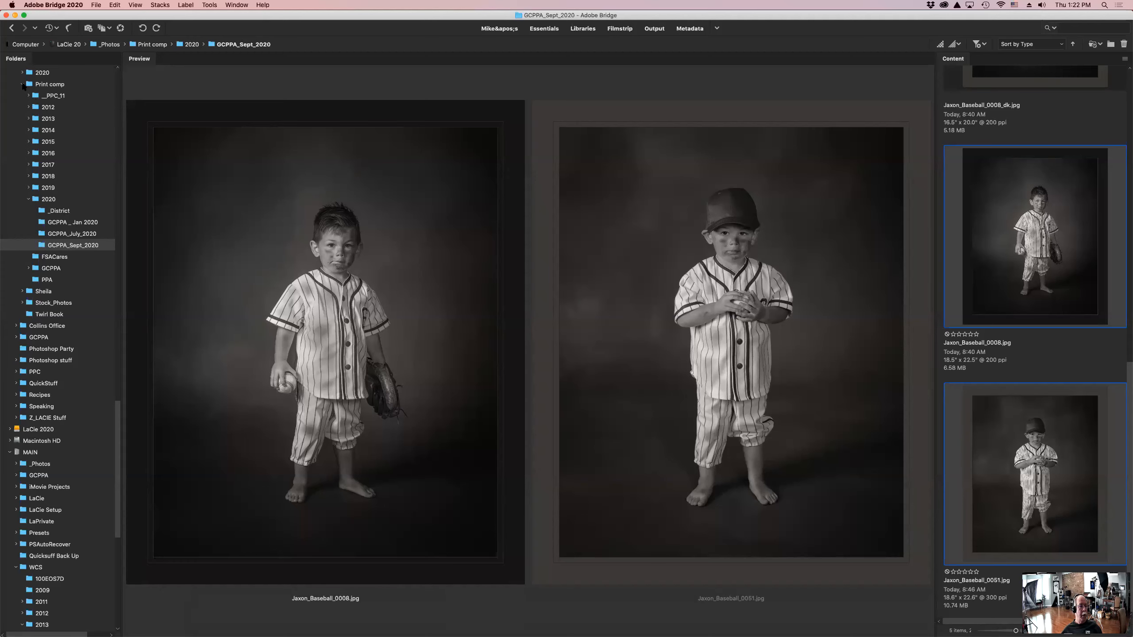
click(25, 85)
scroll(31, 124, up, 20)
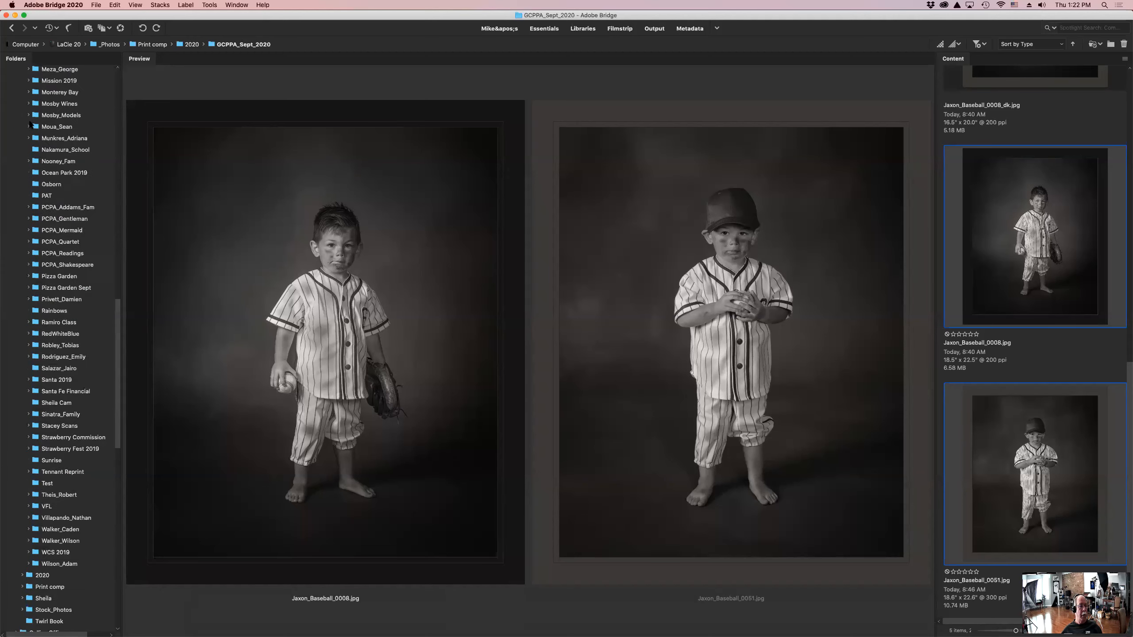
click(25, 95)
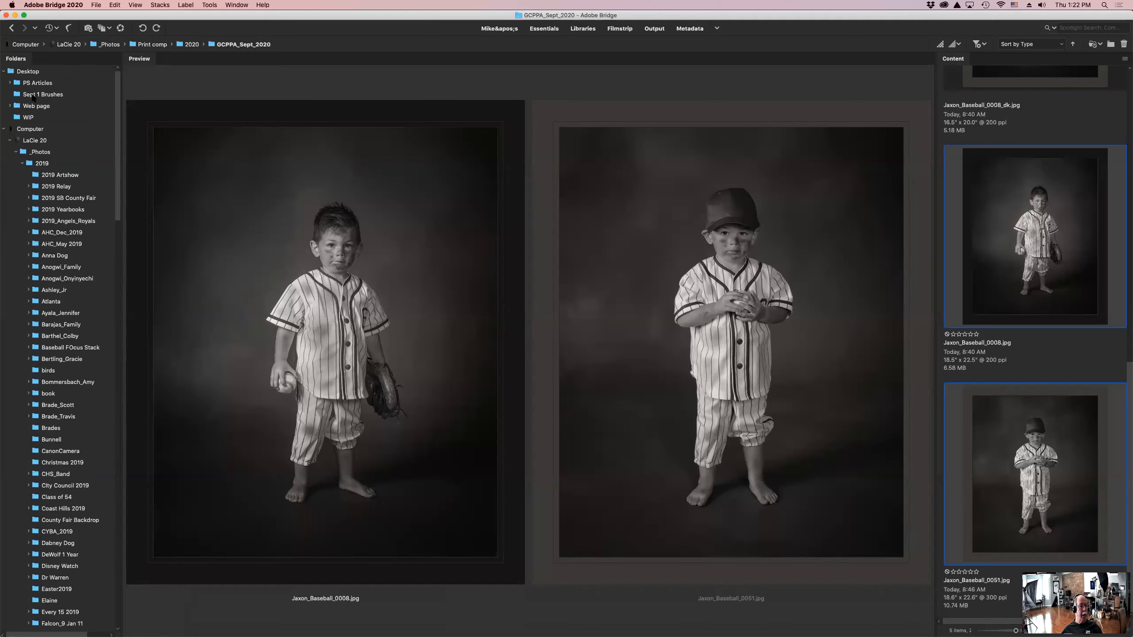
double_click(1006, 166)
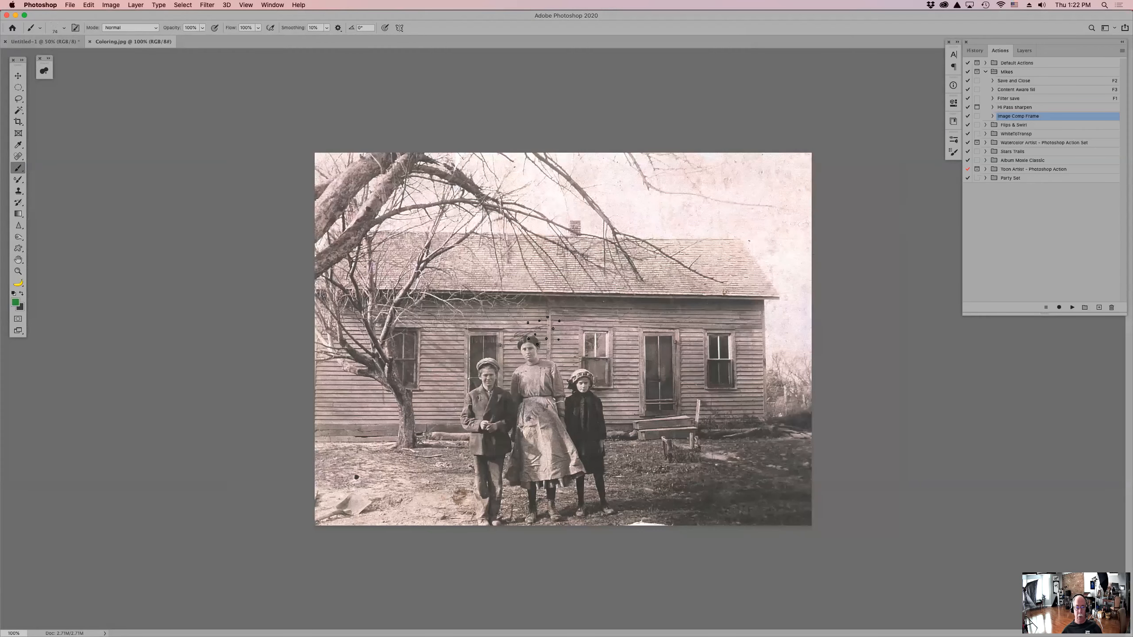
Show the photo's layers and add a new empty layer above the Background
key(z)
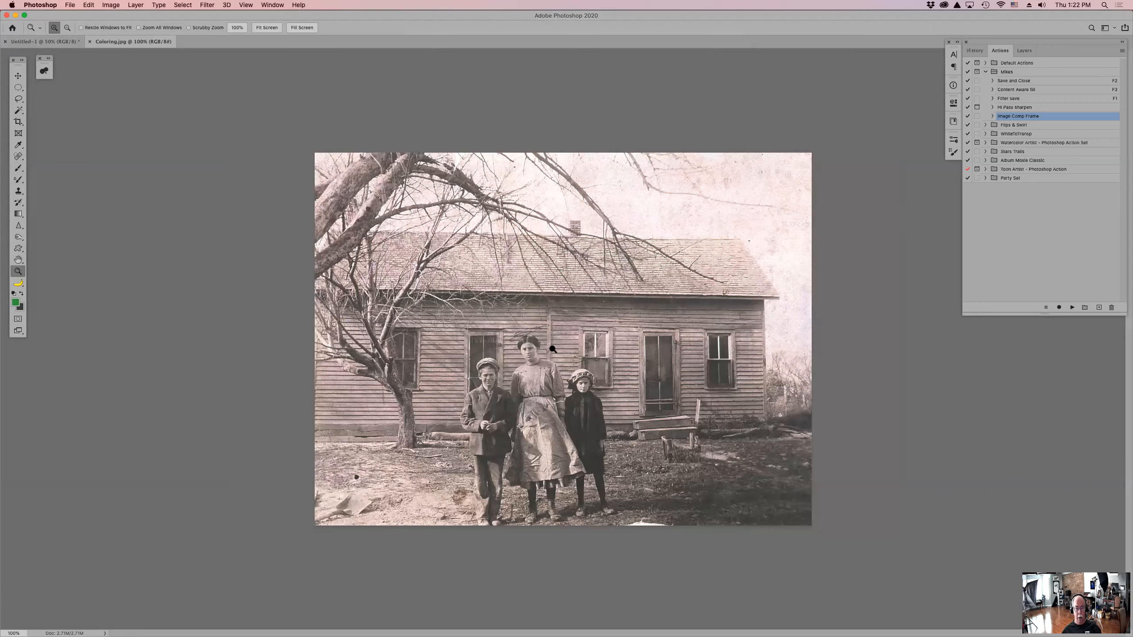
click(552, 351)
scroll(552, 351, down, 3)
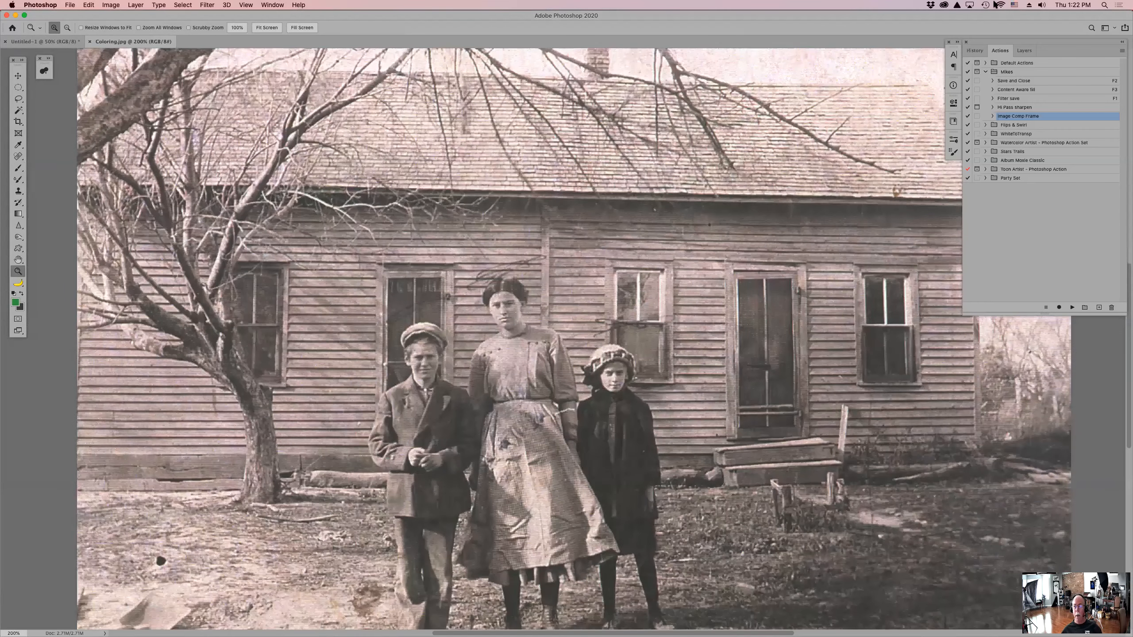
click(1024, 51)
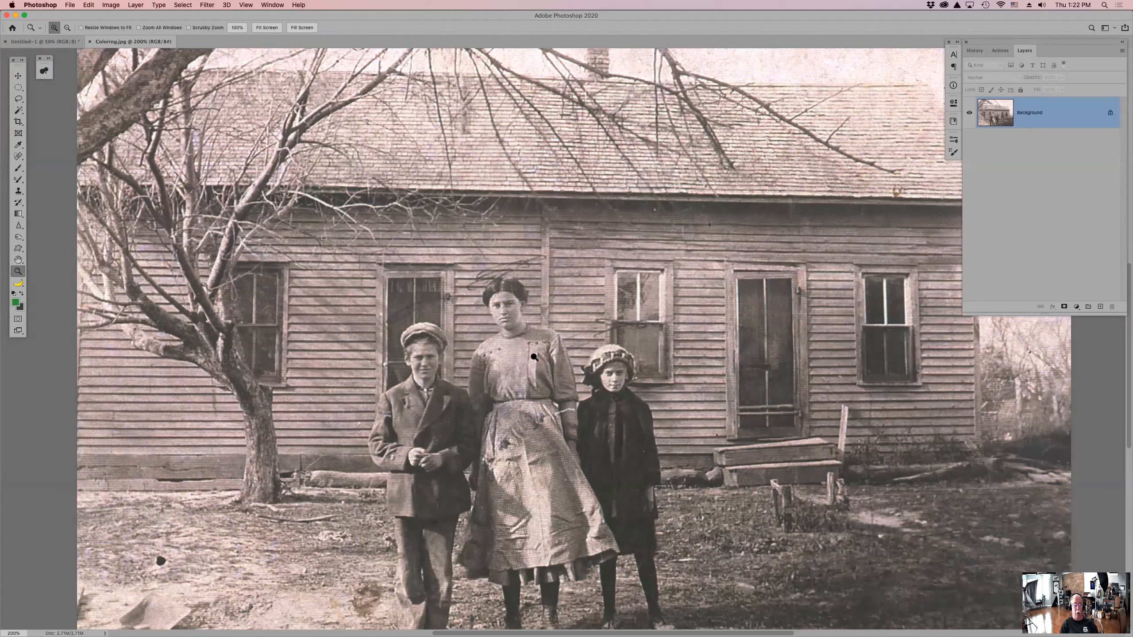
click(528, 415)
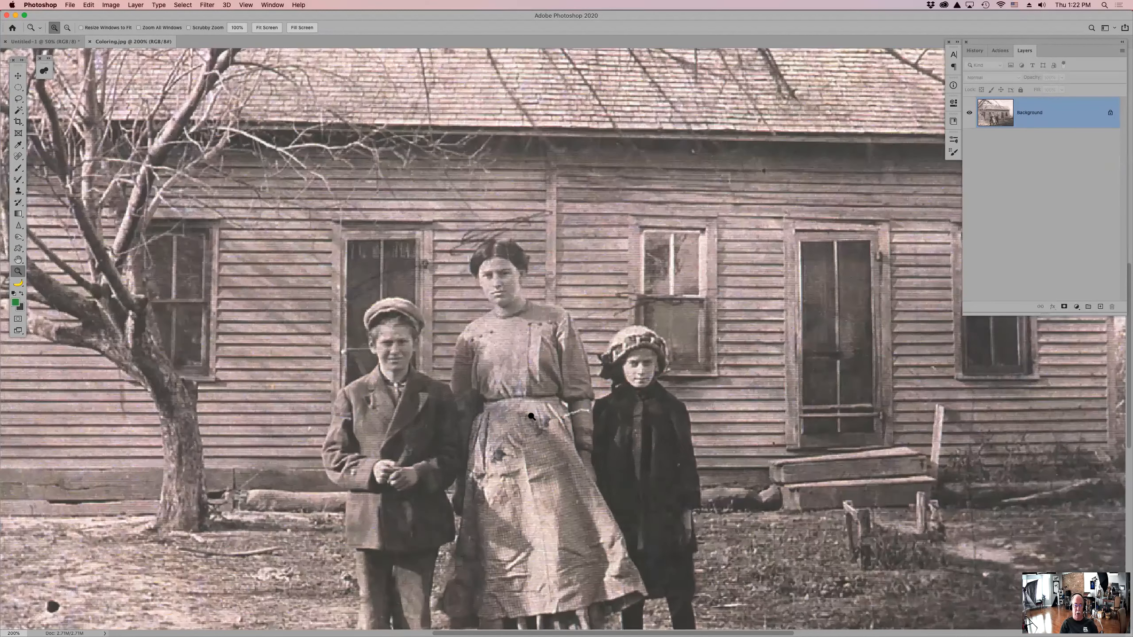
drag(524, 413, 514, 312)
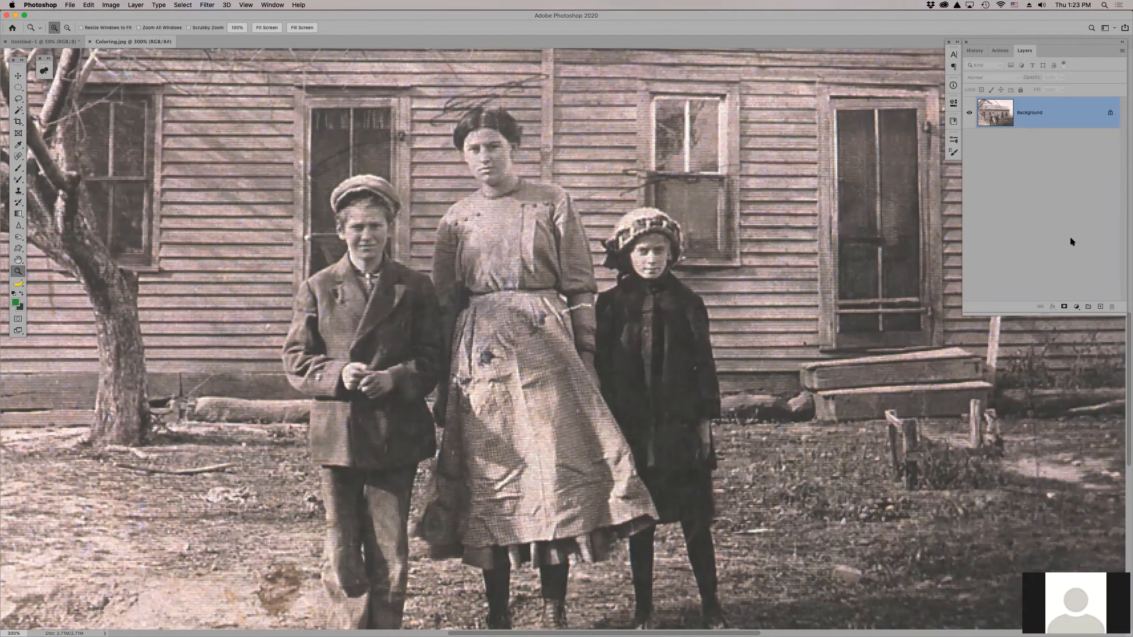
click(1099, 308)
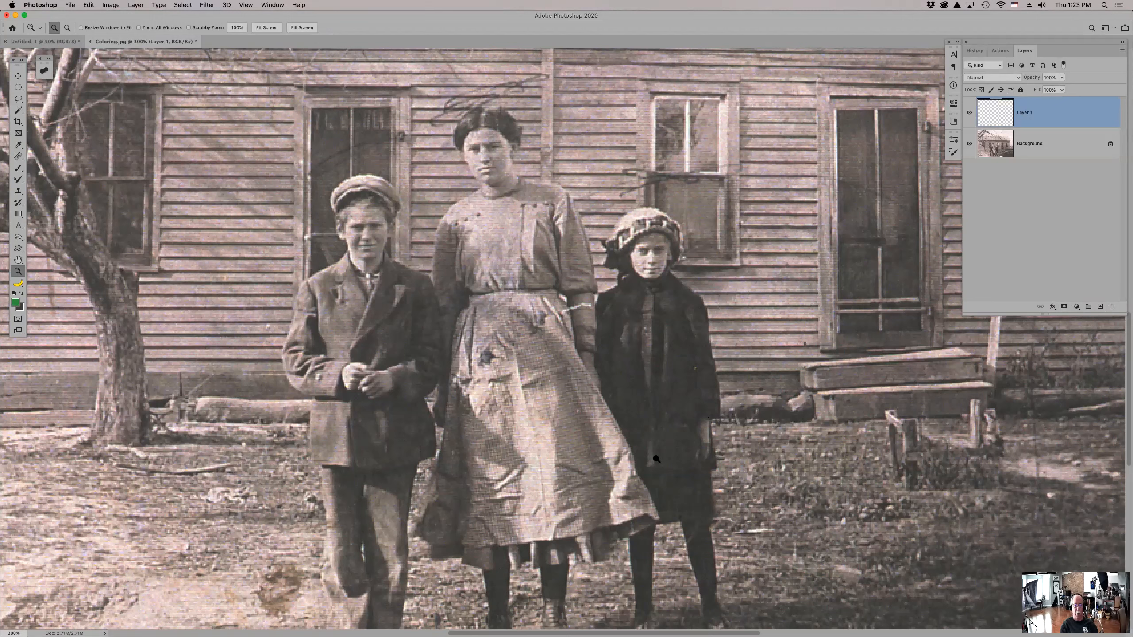
Set the foreground colour to a light blue
click(15, 303)
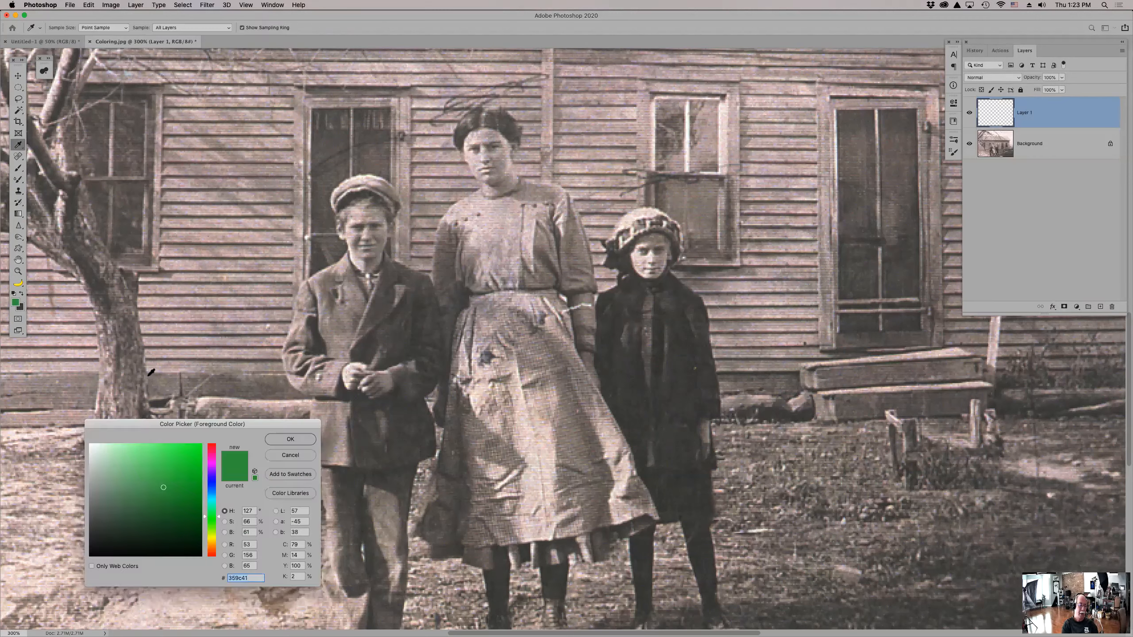
drag(203, 514, 203, 493)
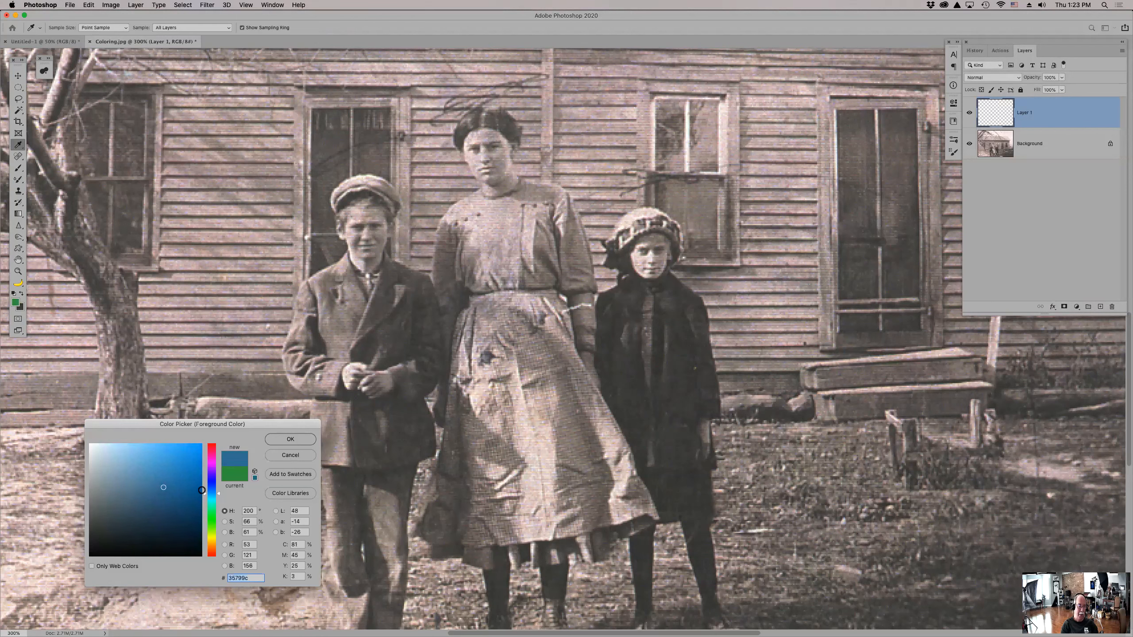
drag(119, 445, 128, 450)
click(301, 438)
key(z)
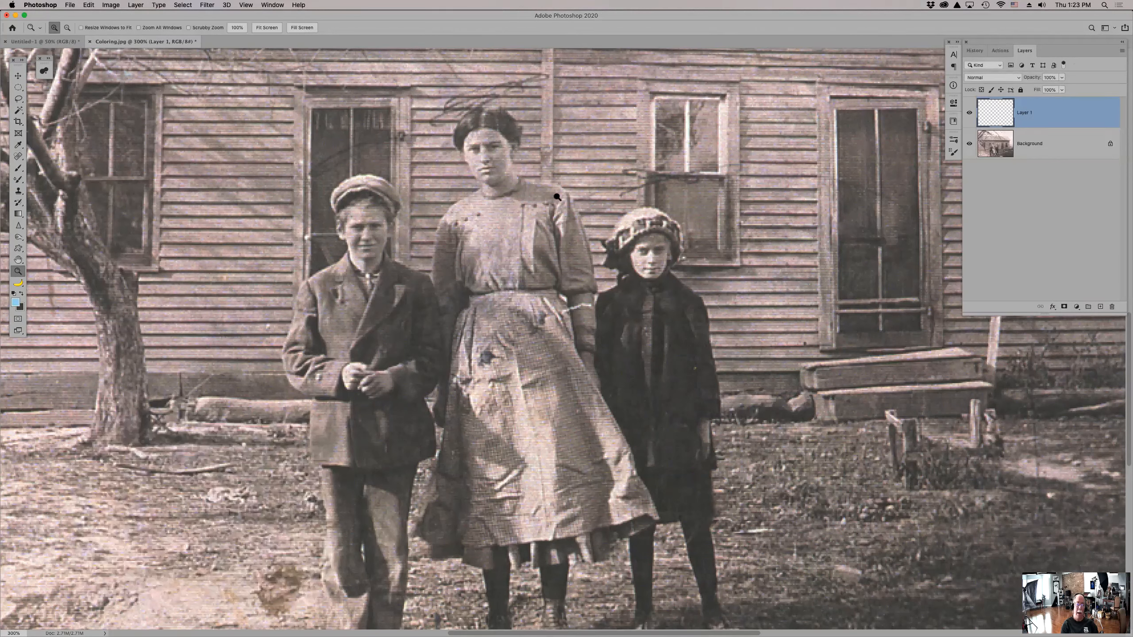
Look over the Brush tool's saved tool presets and scribble a light blue test stroke across the three people on the new layer
key(b)
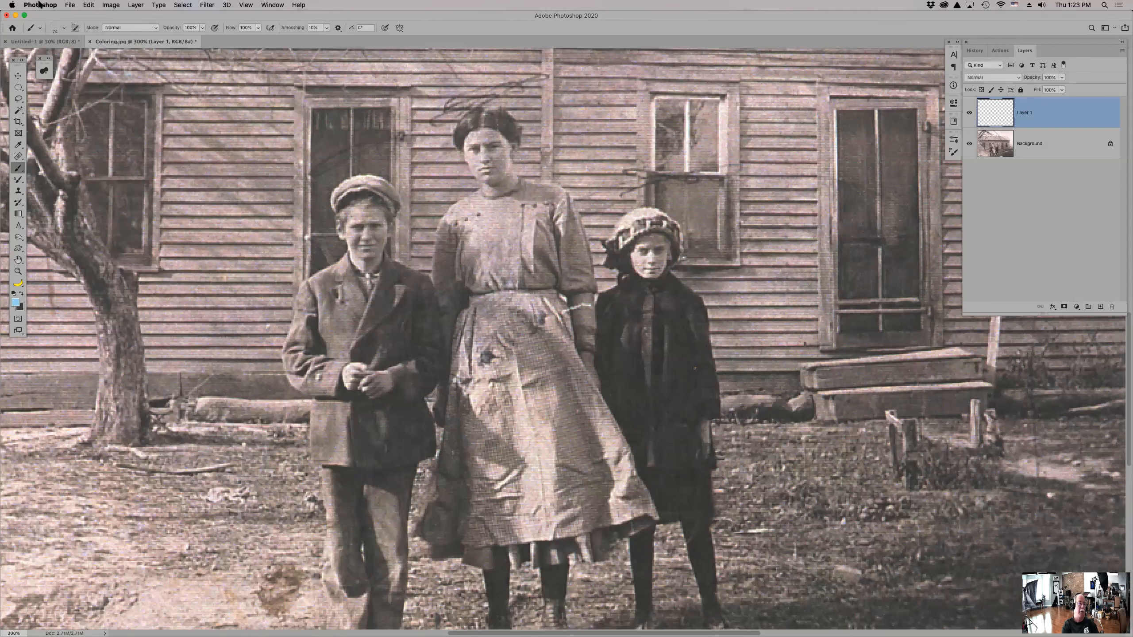
click(40, 28)
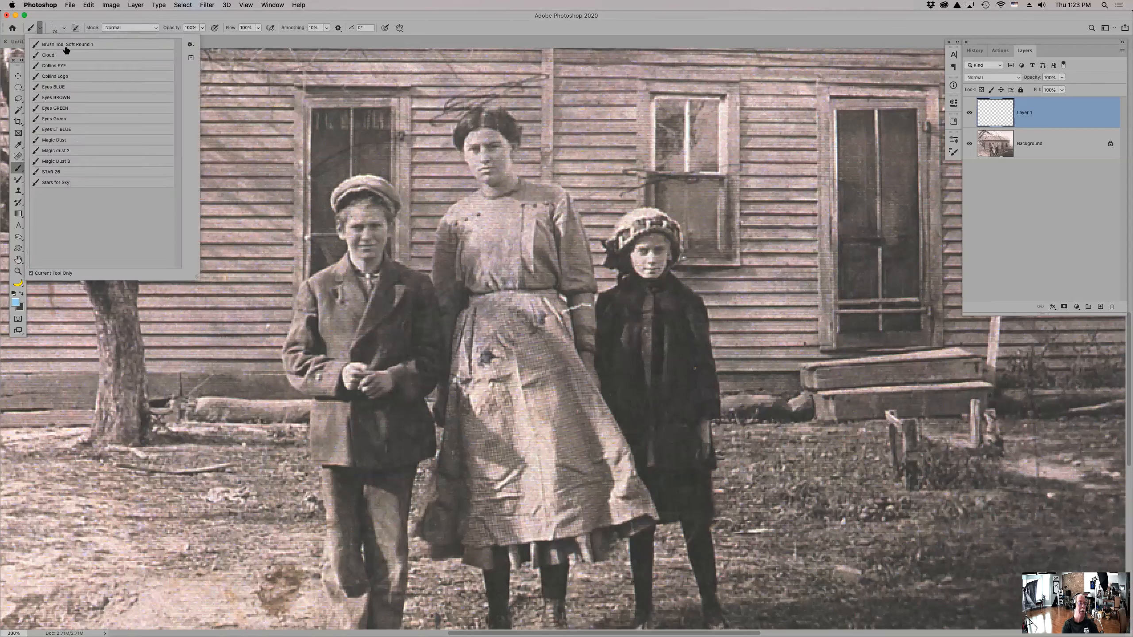
click(62, 12)
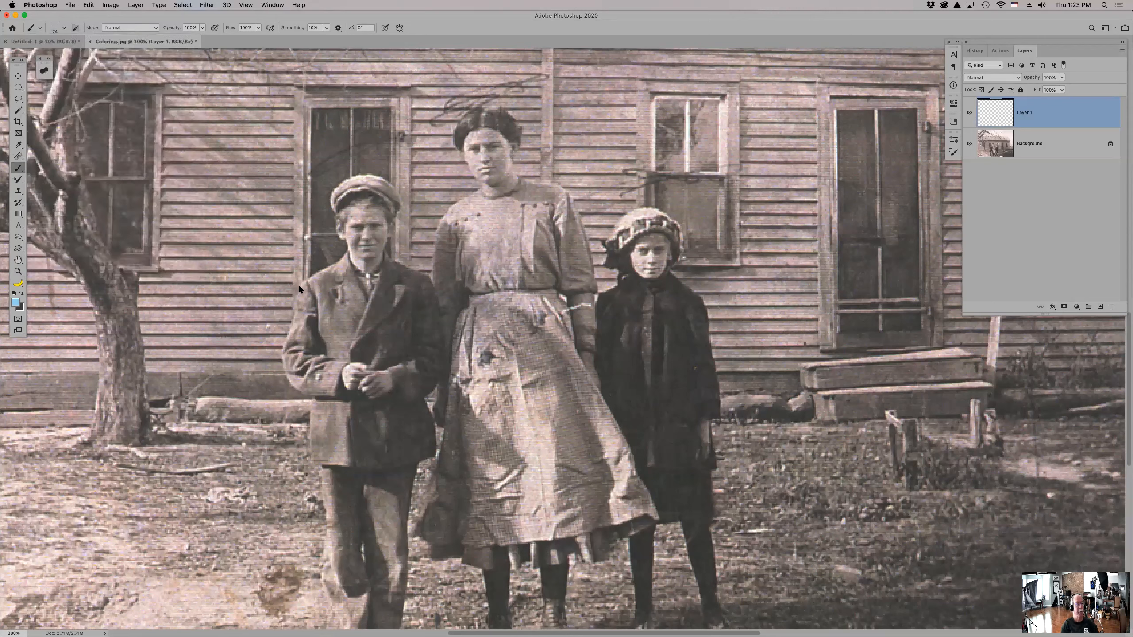
click(31, 29)
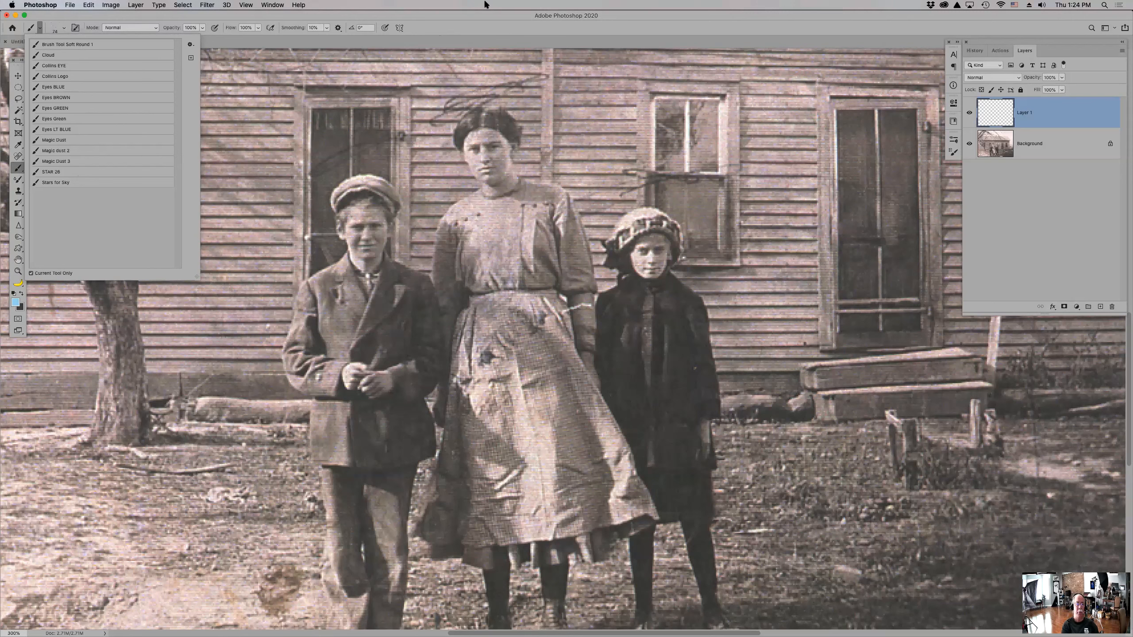
click(473, 27)
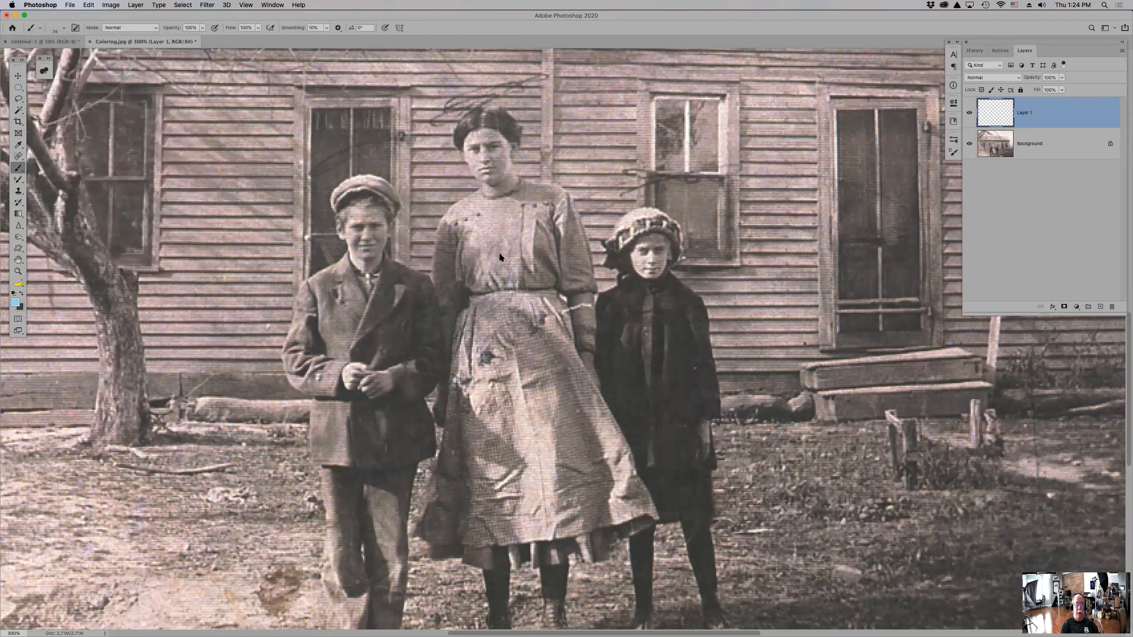
mouse_move(457, 309)
mouse_down()
mouse_move(520, 239)
mouse_move(551, 265)
mouse_move(415, 401)
mouse_move(493, 399)
mouse_move(611, 314)
mouse_up()
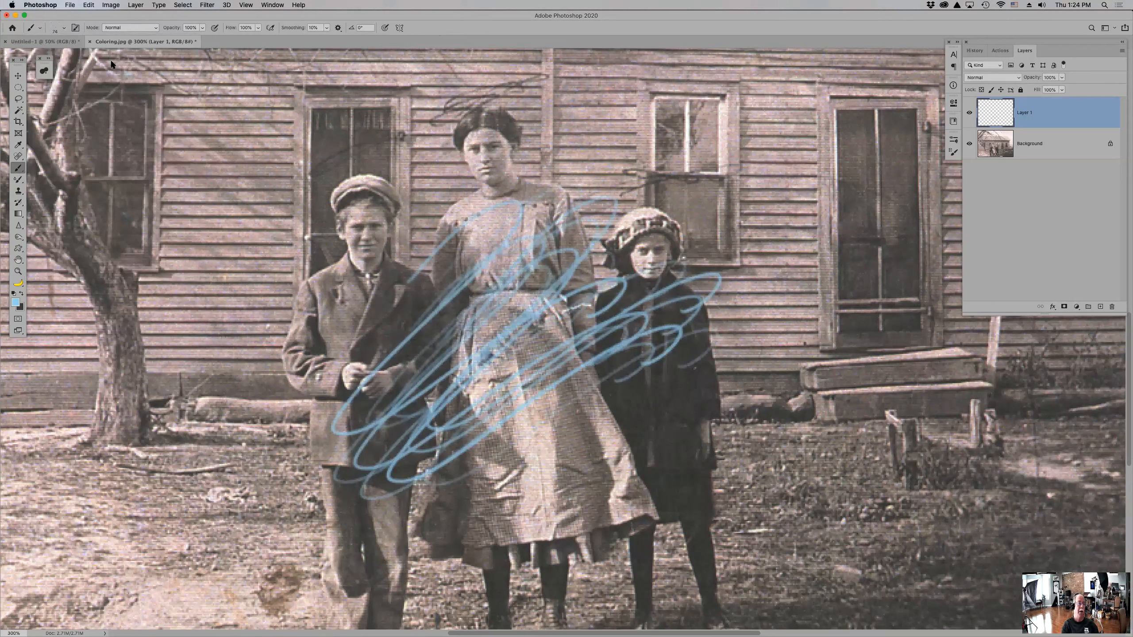
Save the current brush as a new tool preset named Hairy Brush with Include Color enabled
click(41, 29)
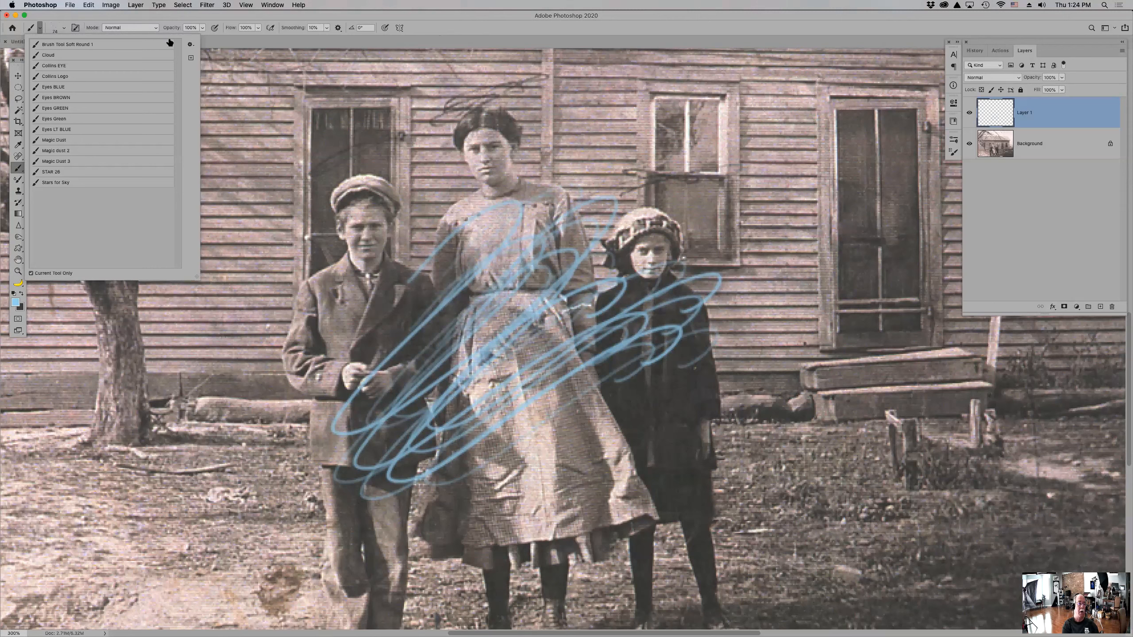
click(190, 58)
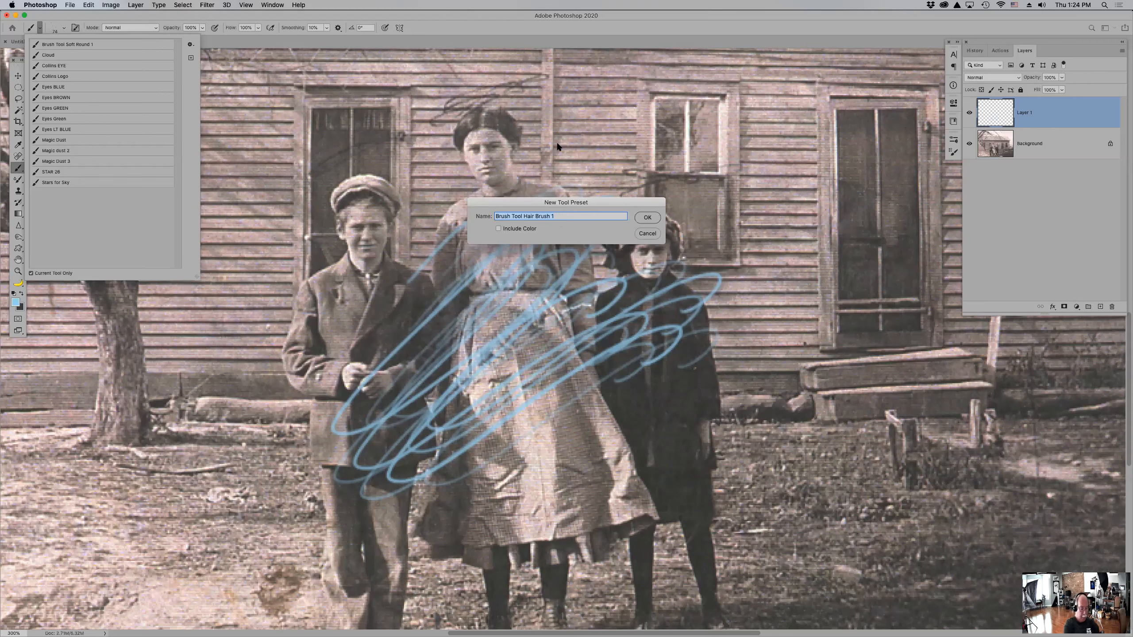
text(Hairy Br)
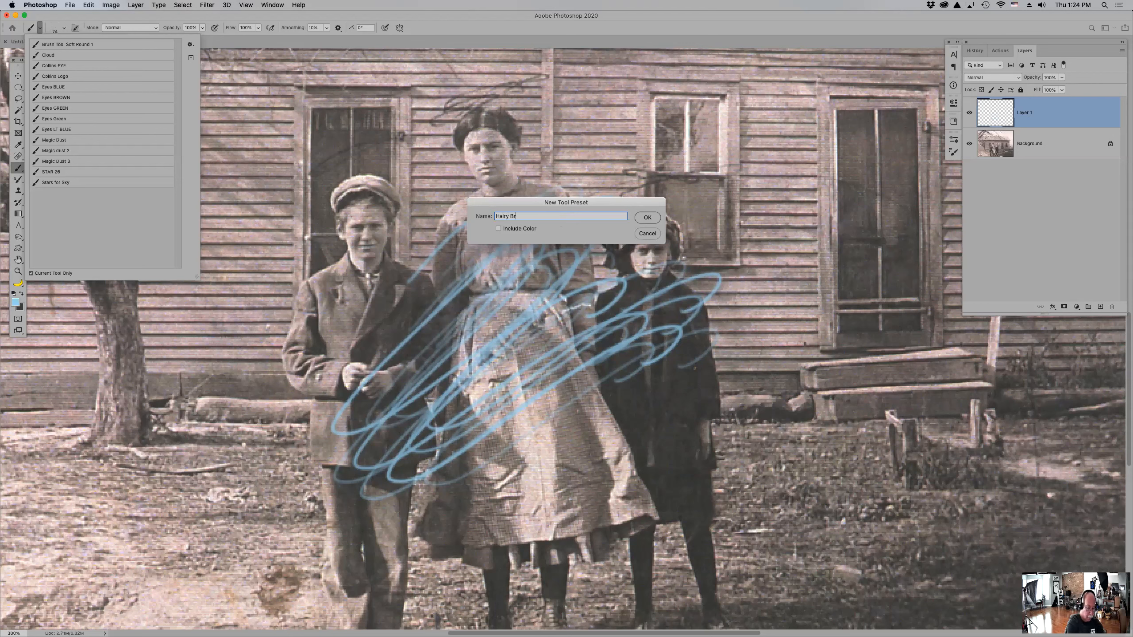
text(h)
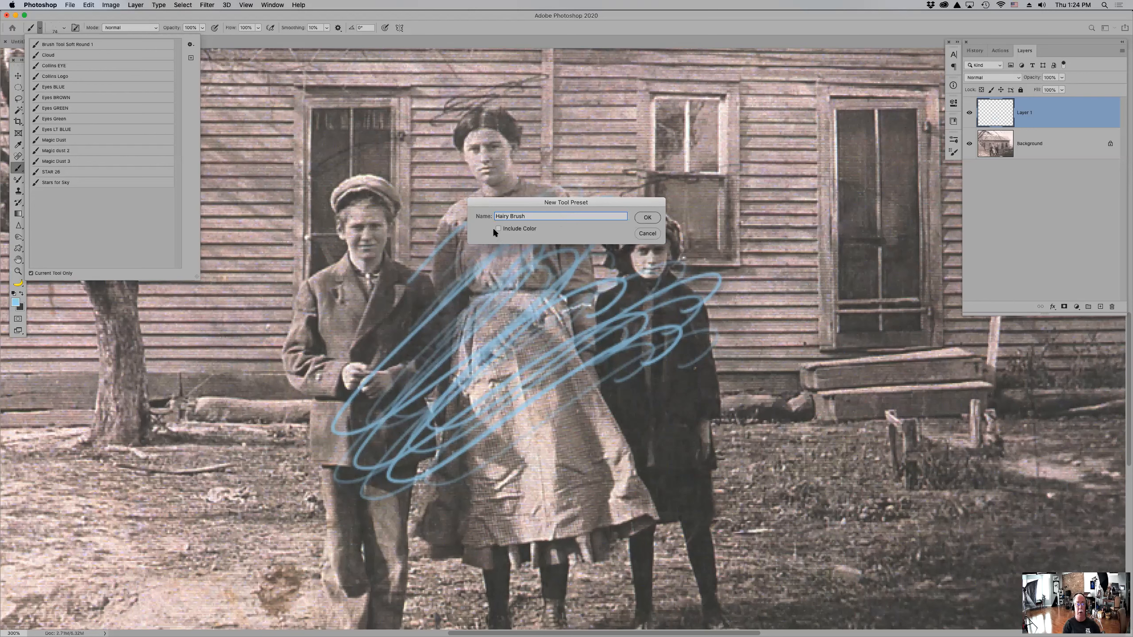
click(498, 229)
click(647, 219)
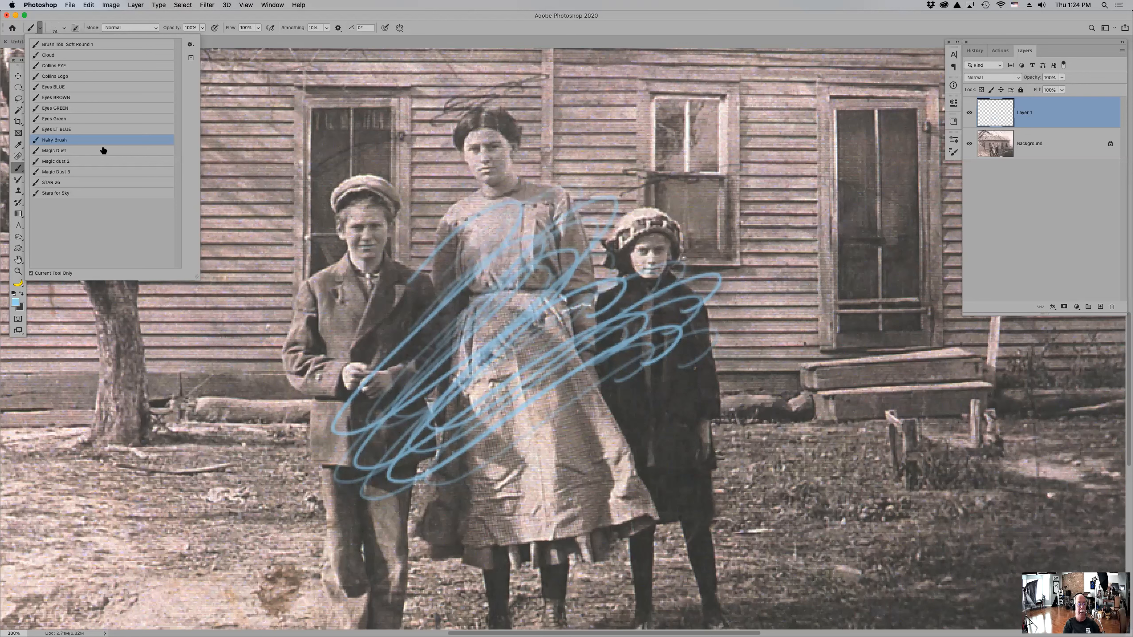
click(525, 19)
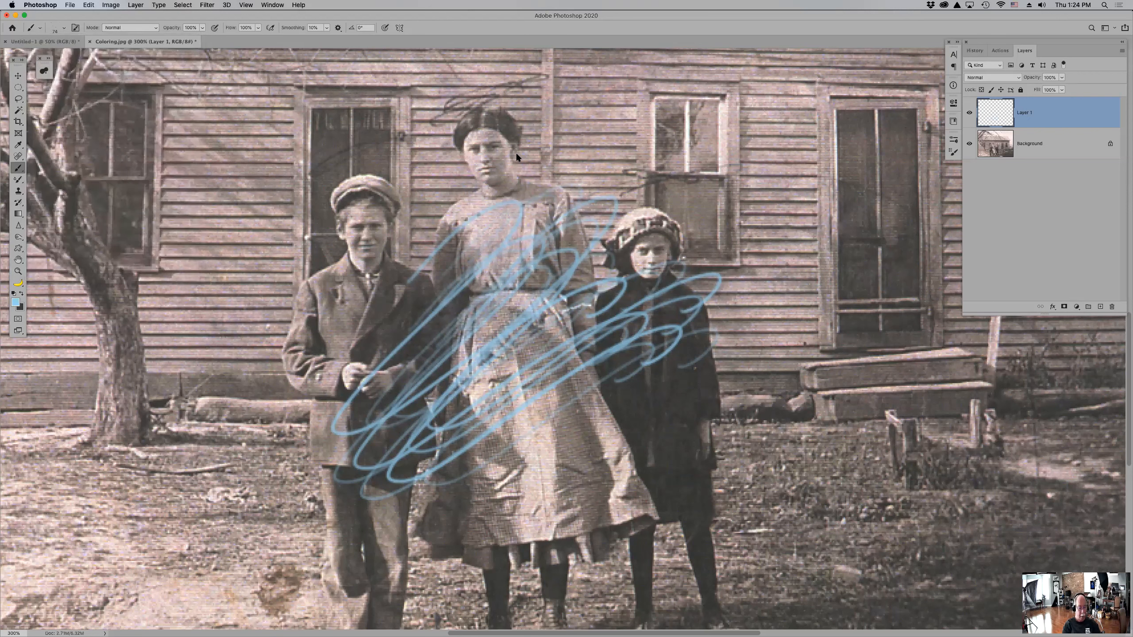
Delete the layer holding the blue test scribble
key(BackSpace)
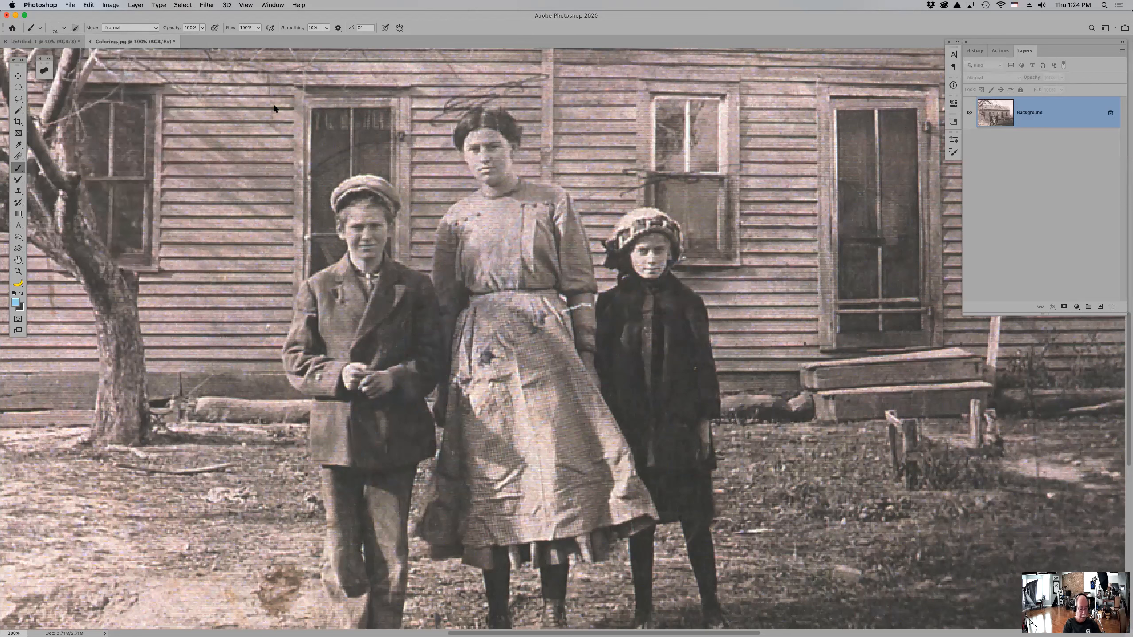
Reset the colours to their defaults and load the Hairy Brush tool preset to bring back its stored light blue
key(d)
click(31, 28)
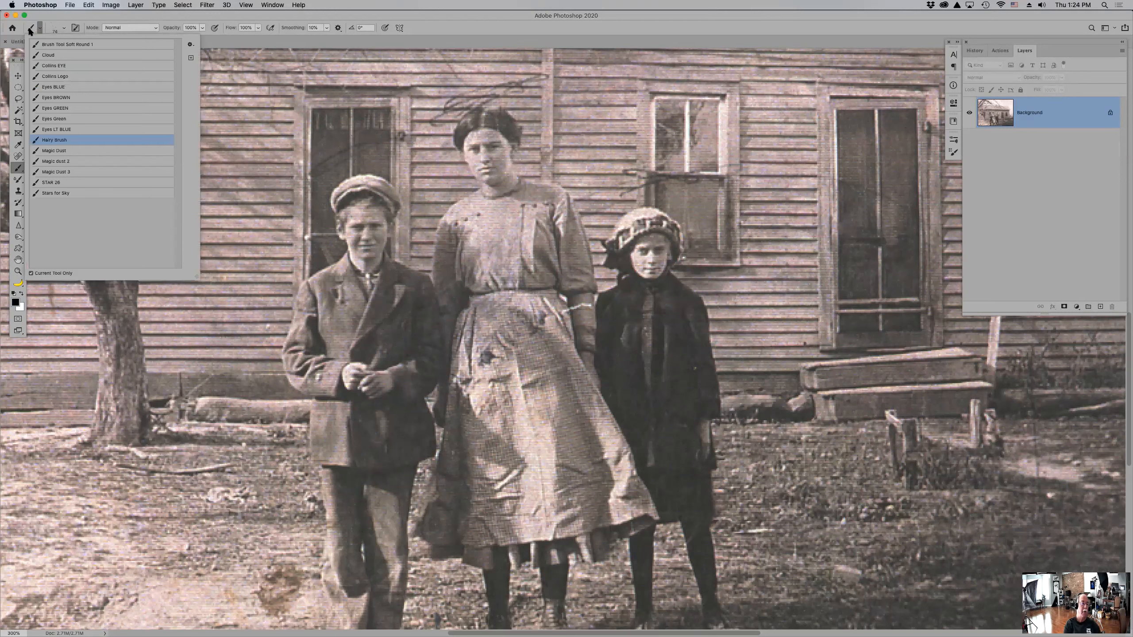
double_click(65, 142)
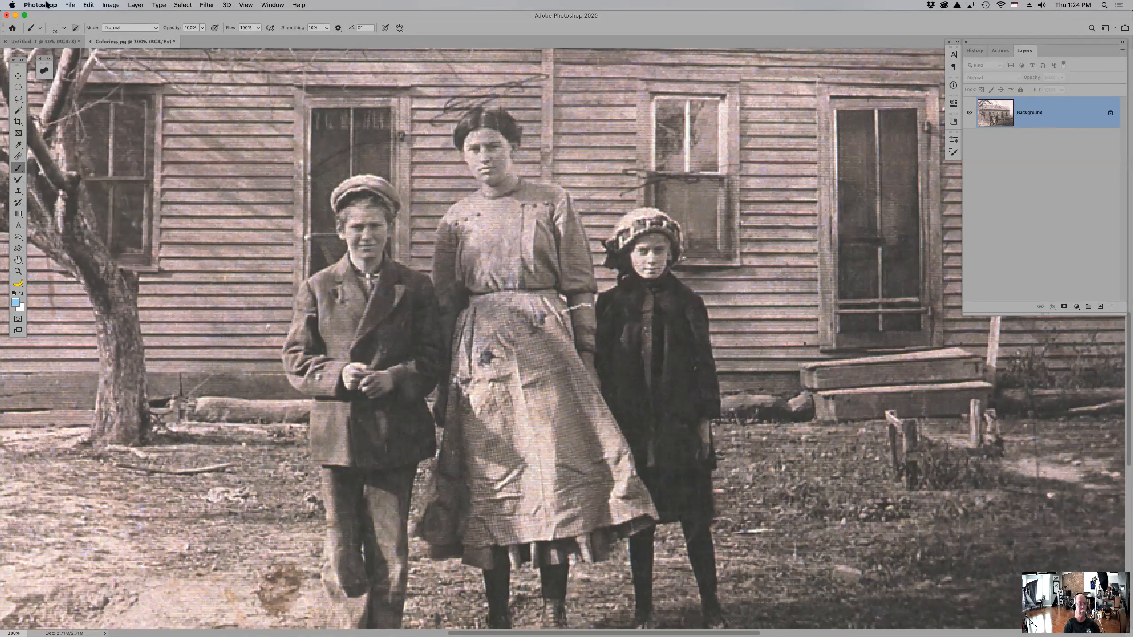
Load the Collins Logo tool preset and stamp the logo in white over the photo at a large and a smaller size, undoing each stamp
click(35, 30)
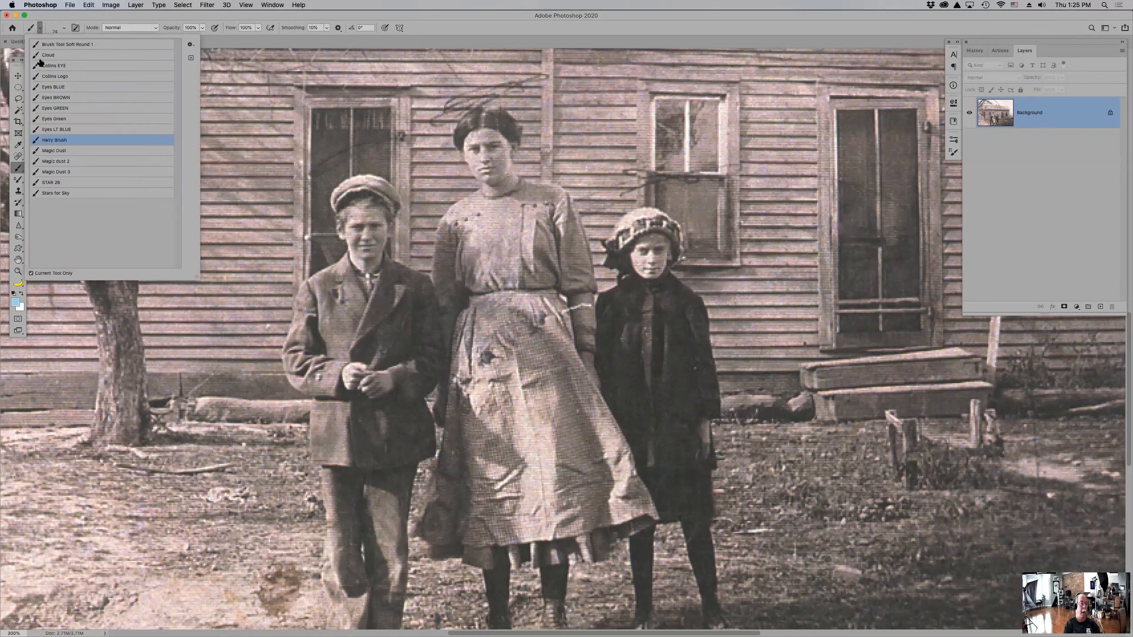
click(65, 77)
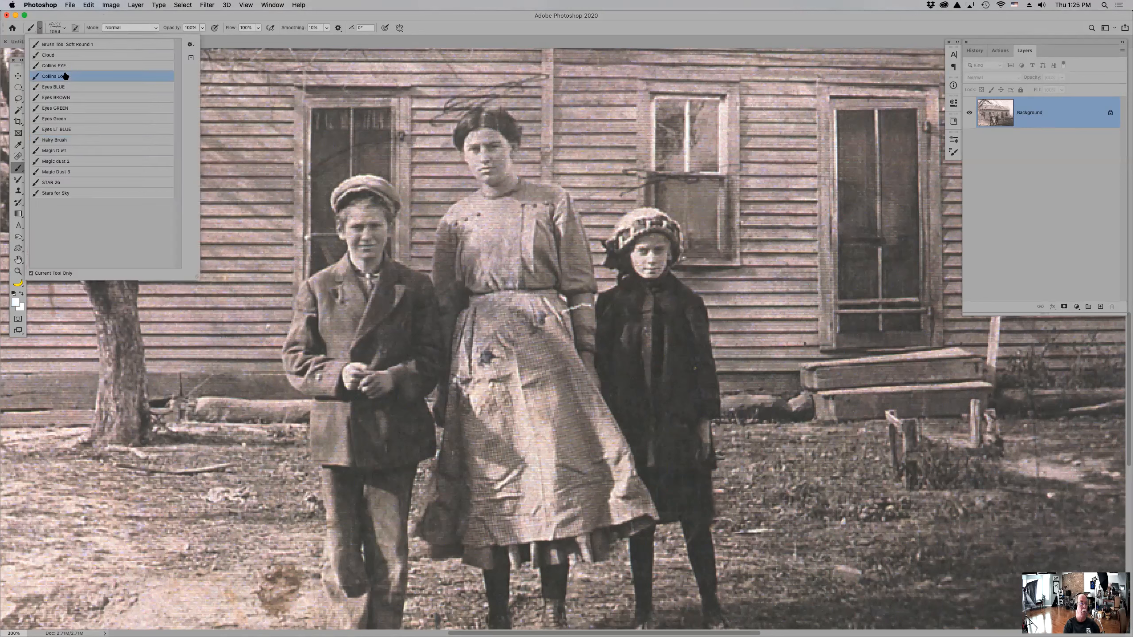
click(481, 317)
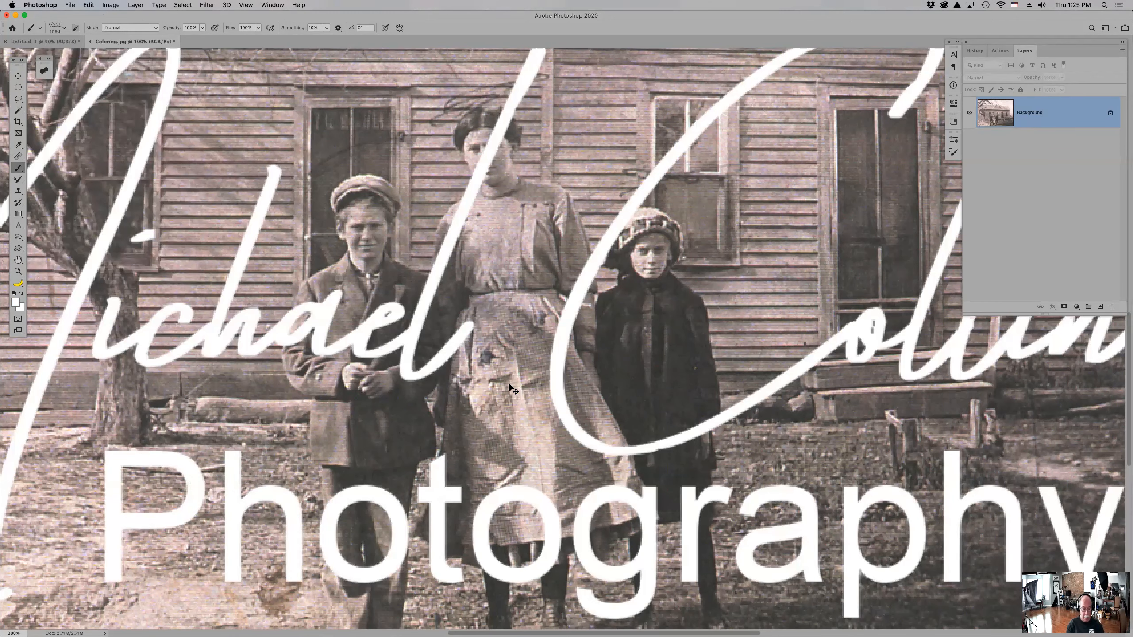
key(super+z)
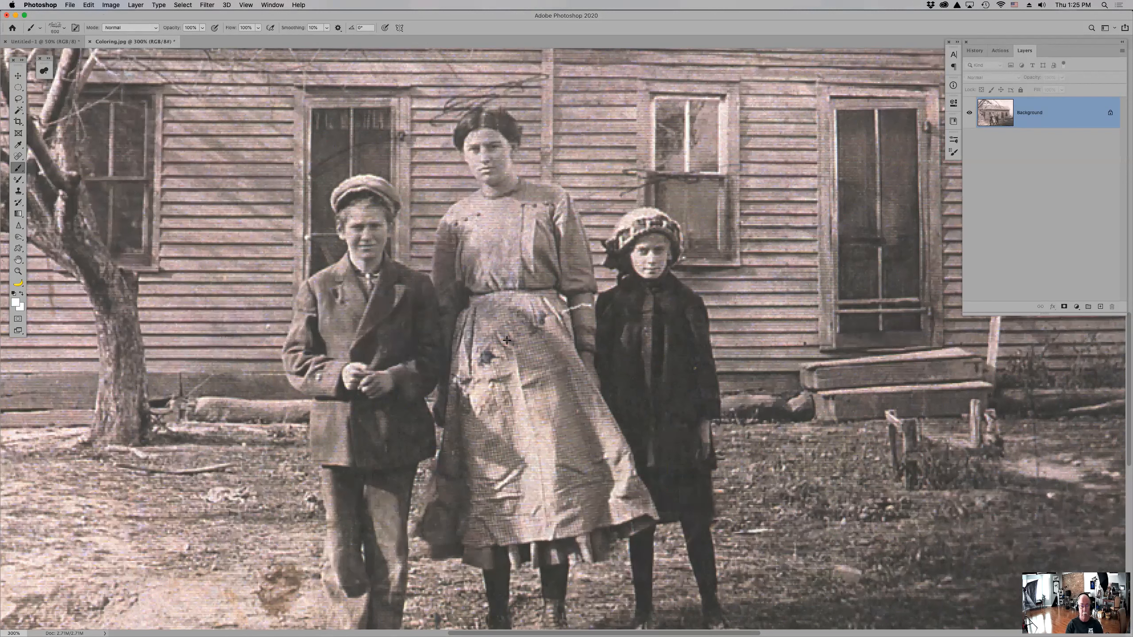
click(534, 389)
mouse_move(330, 631)
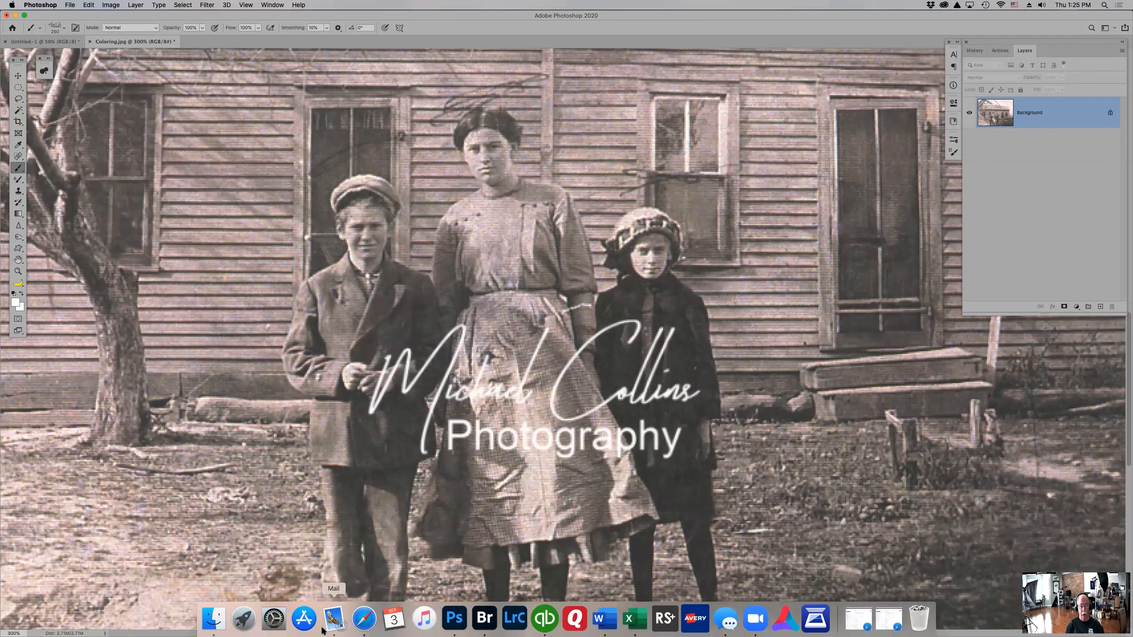
key(super+z)
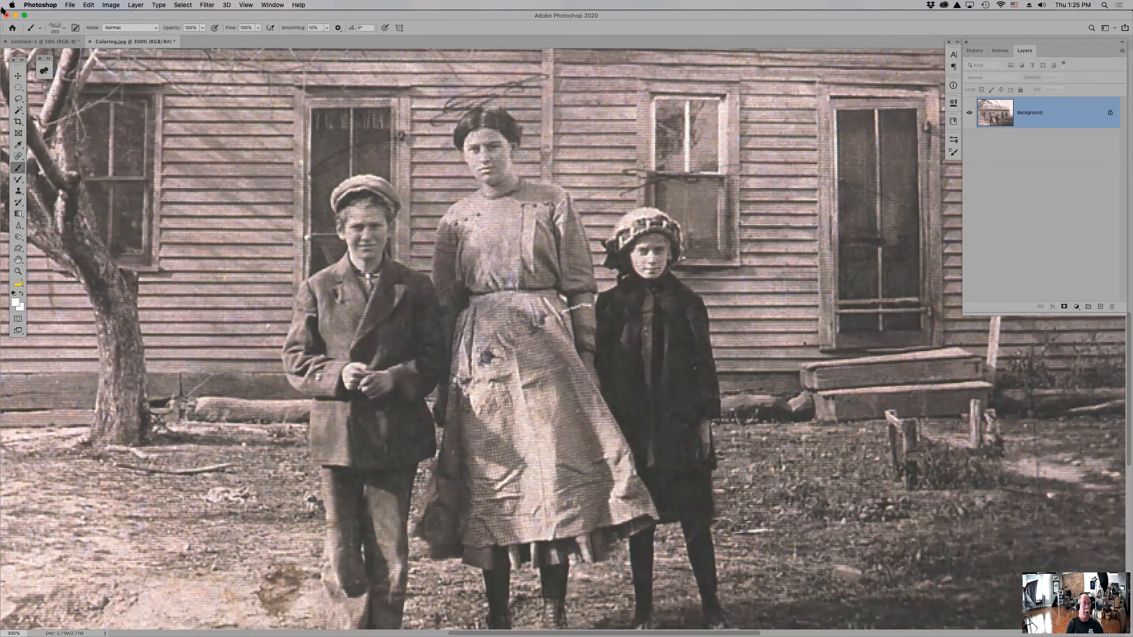
Switch to the Brush Tool Soft Round 1 preset and test one large white dab on the woman, undoing the dab
click(31, 27)
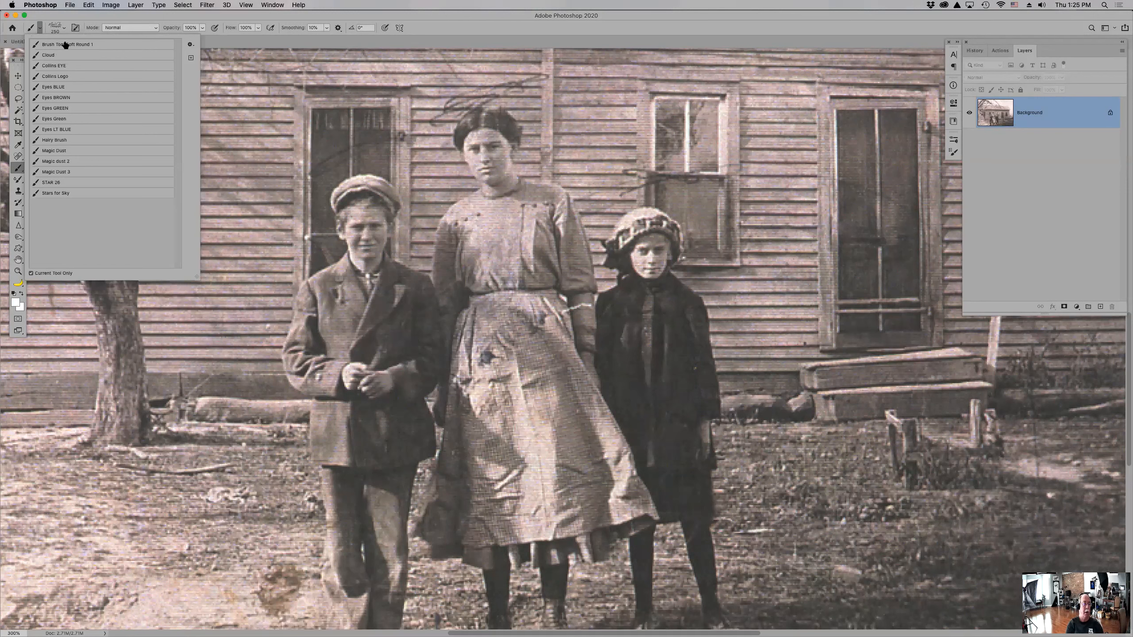
click(71, 141)
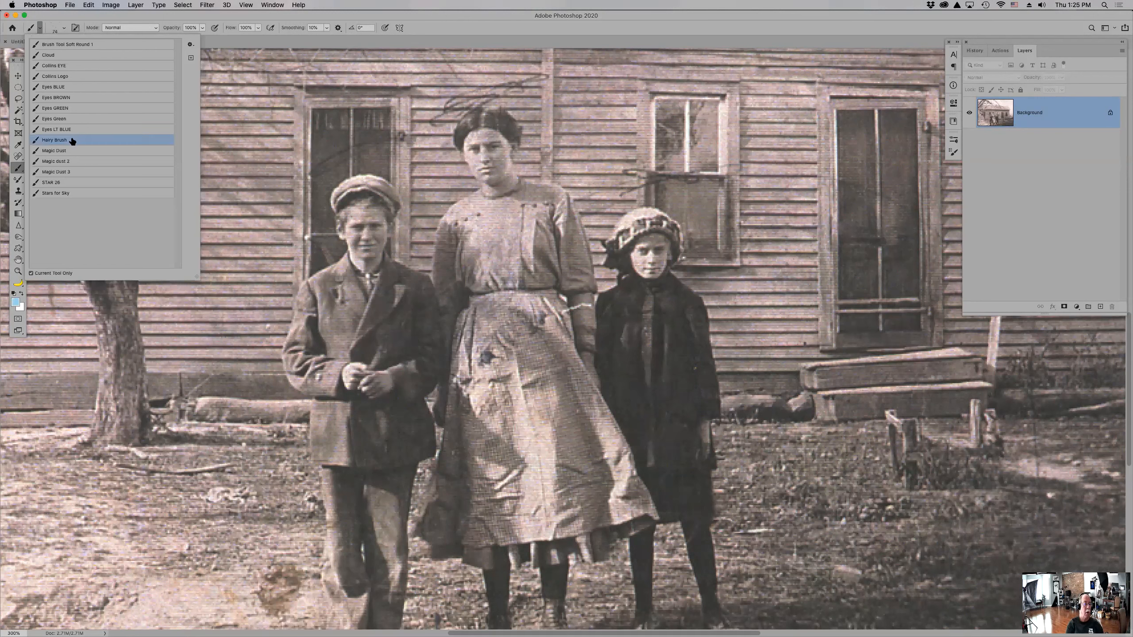
click(59, 46)
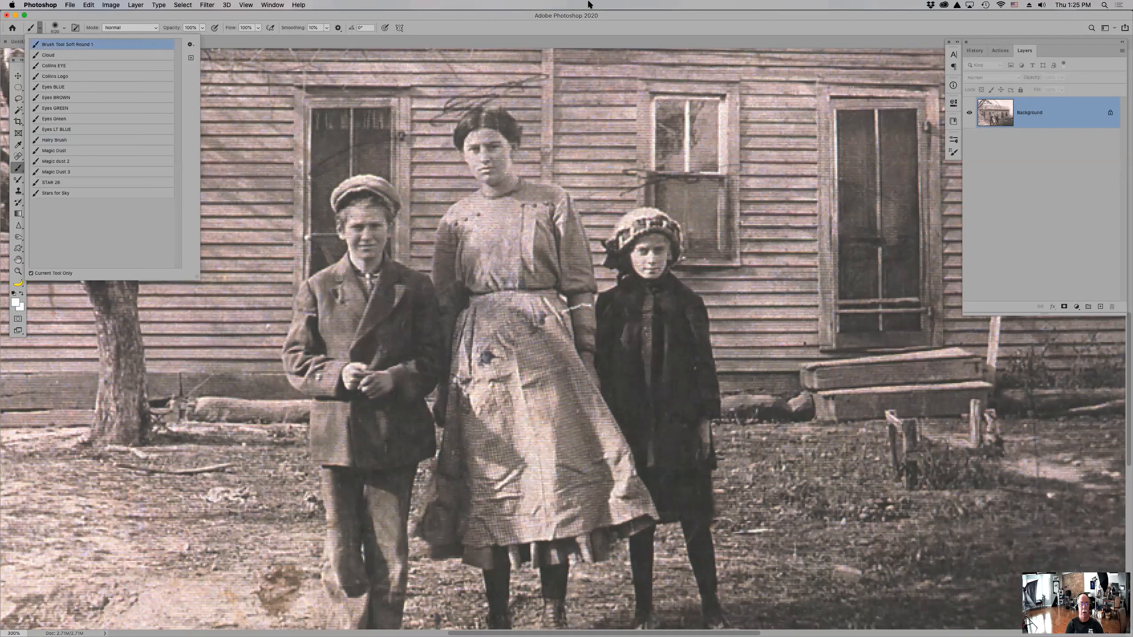
click(622, 22)
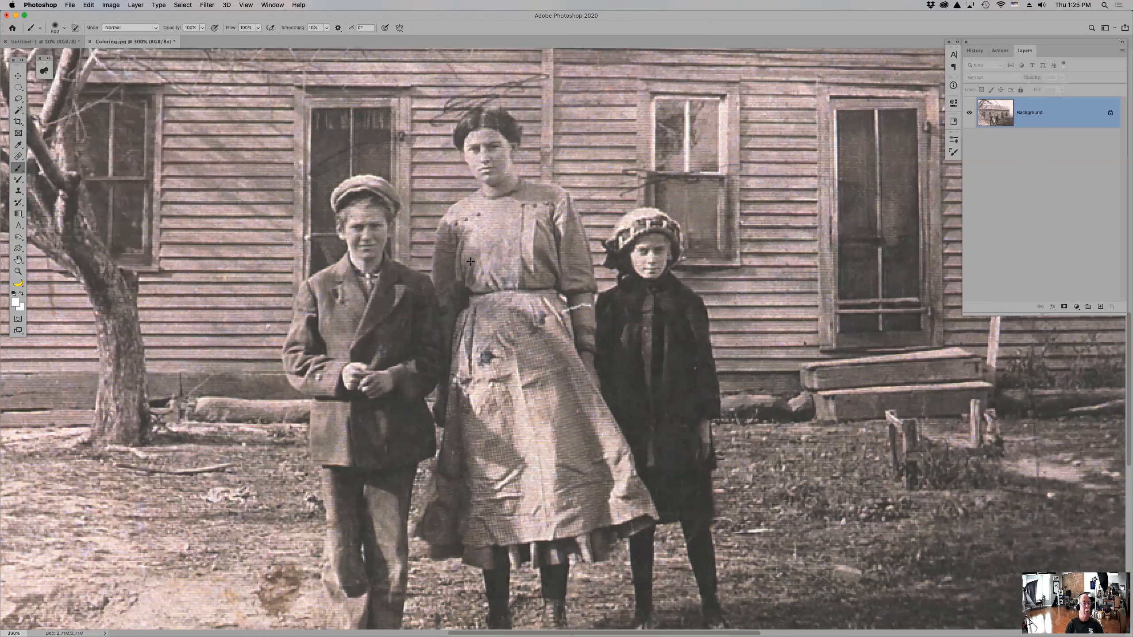
click(501, 254)
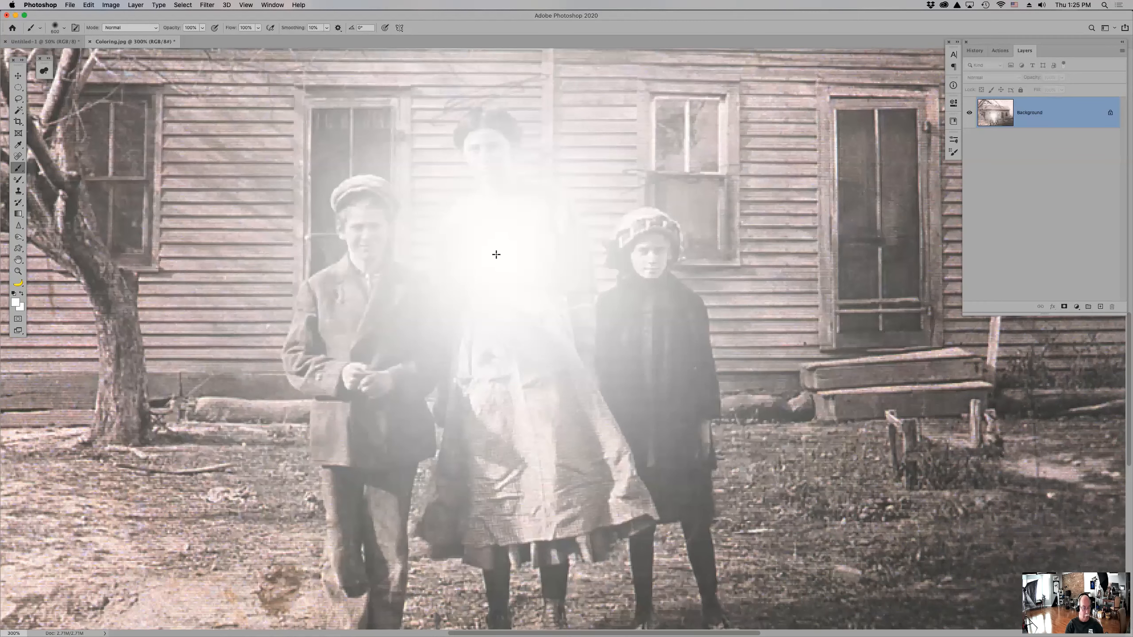
key(super+z)
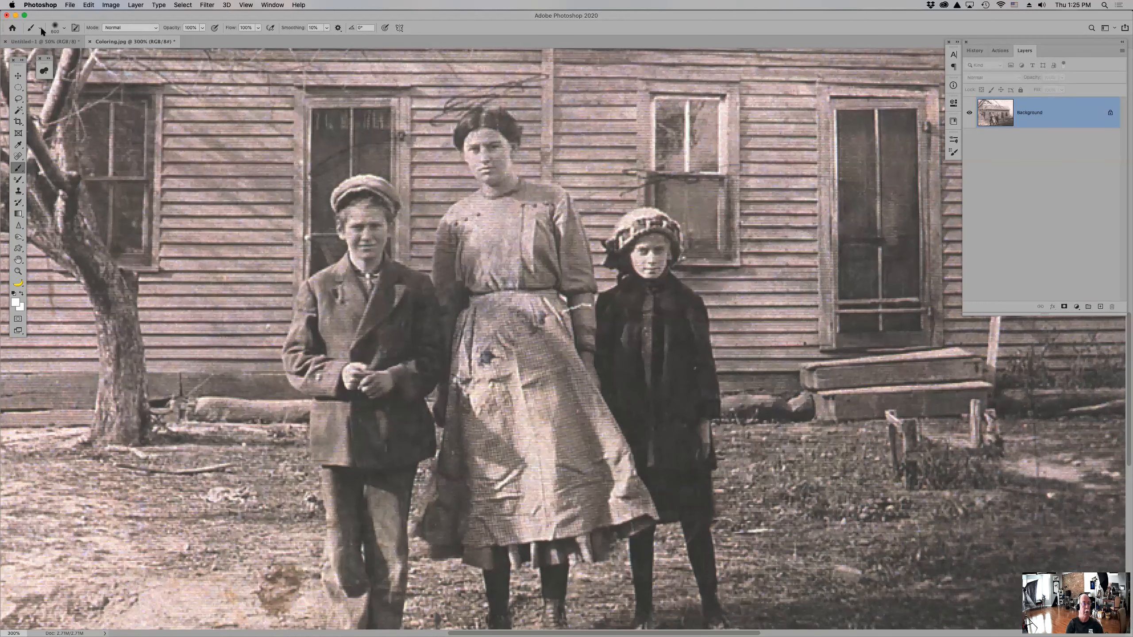
Set the foreground colour to a light blue
click(16, 305)
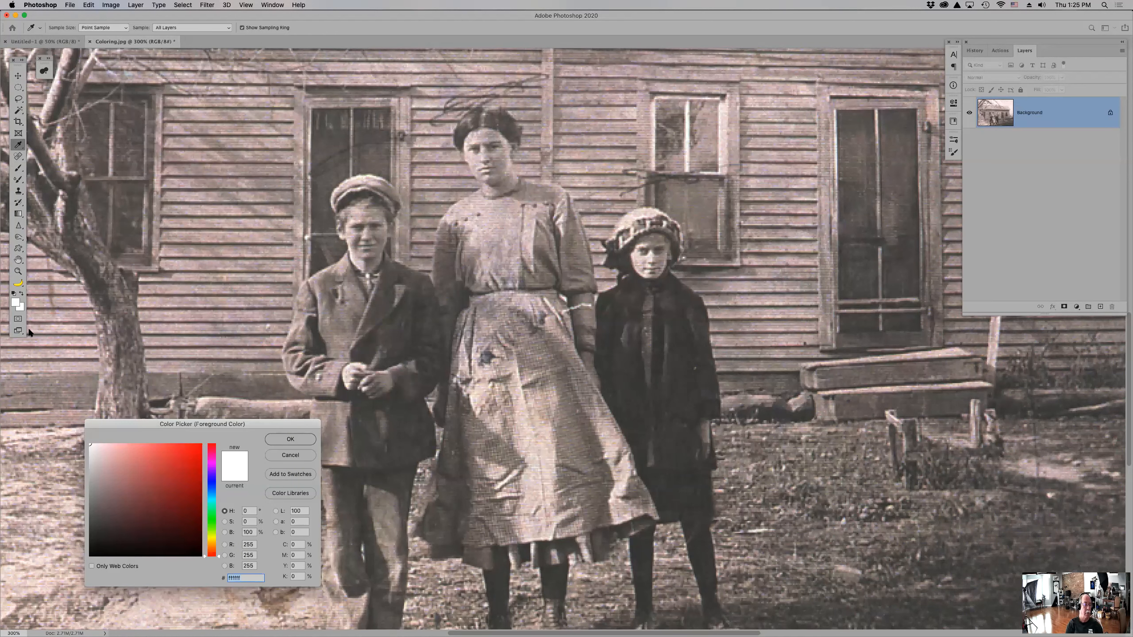
click(211, 493)
click(130, 449)
click(283, 442)
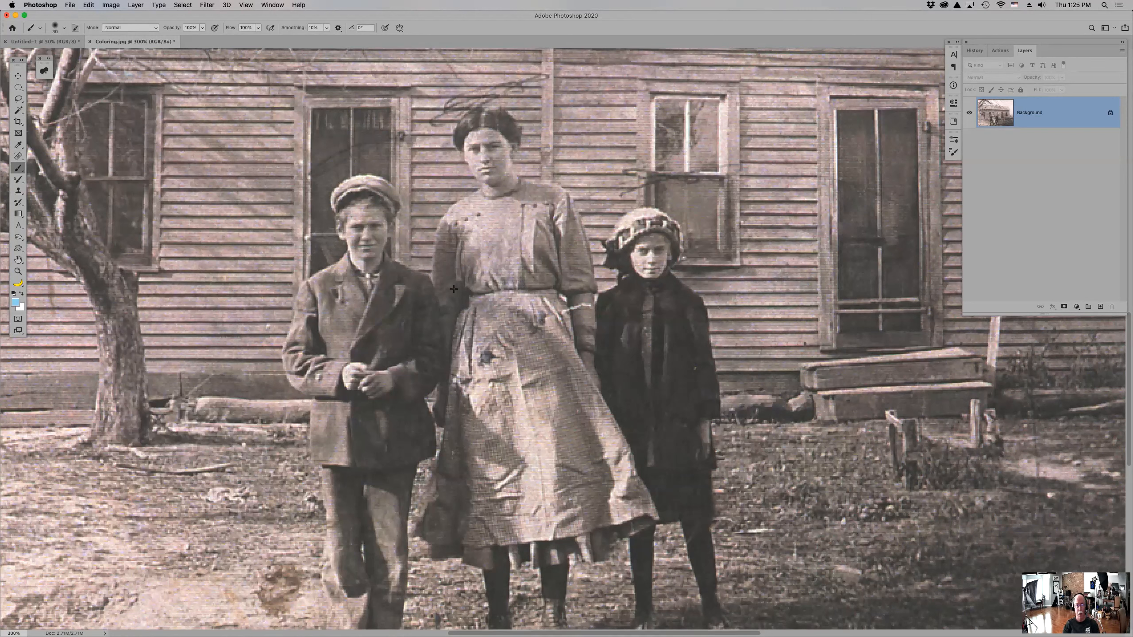
Add a new layer and, with a smaller brush, paint a light blue patch down the front of the woman's blouse
click(1099, 308)
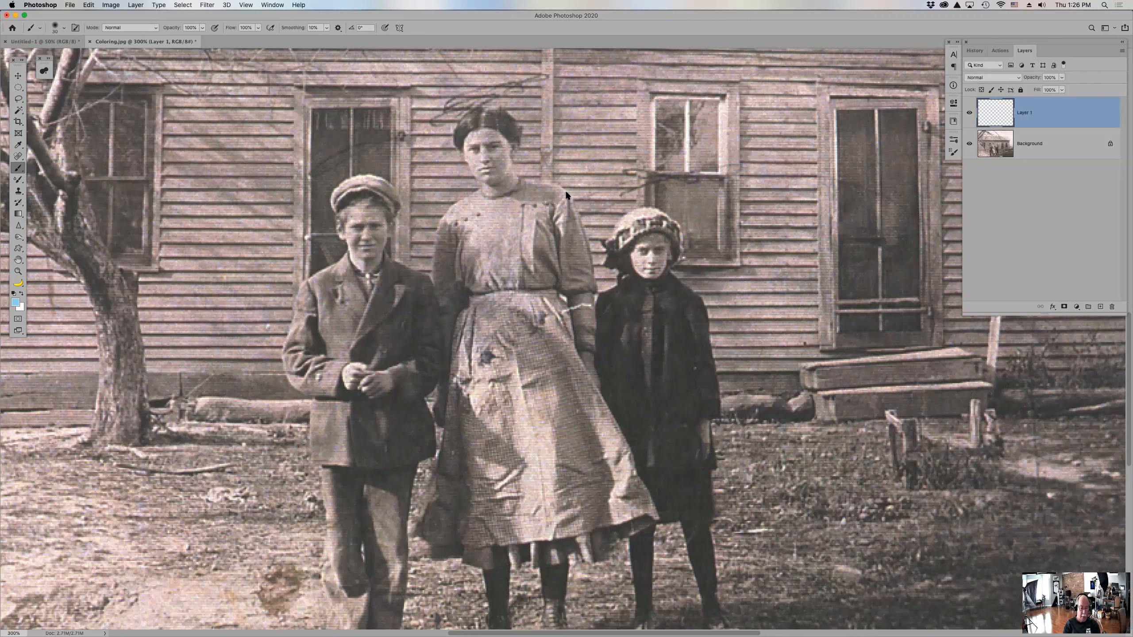
key(bracketleft)
key(bracketleft)
key(bracketleft)
mouse_move(524, 190)
mouse_down()
mouse_move(511, 229)
mouse_move(522, 221)
mouse_move(535, 234)
mouse_move(531, 289)
mouse_up()
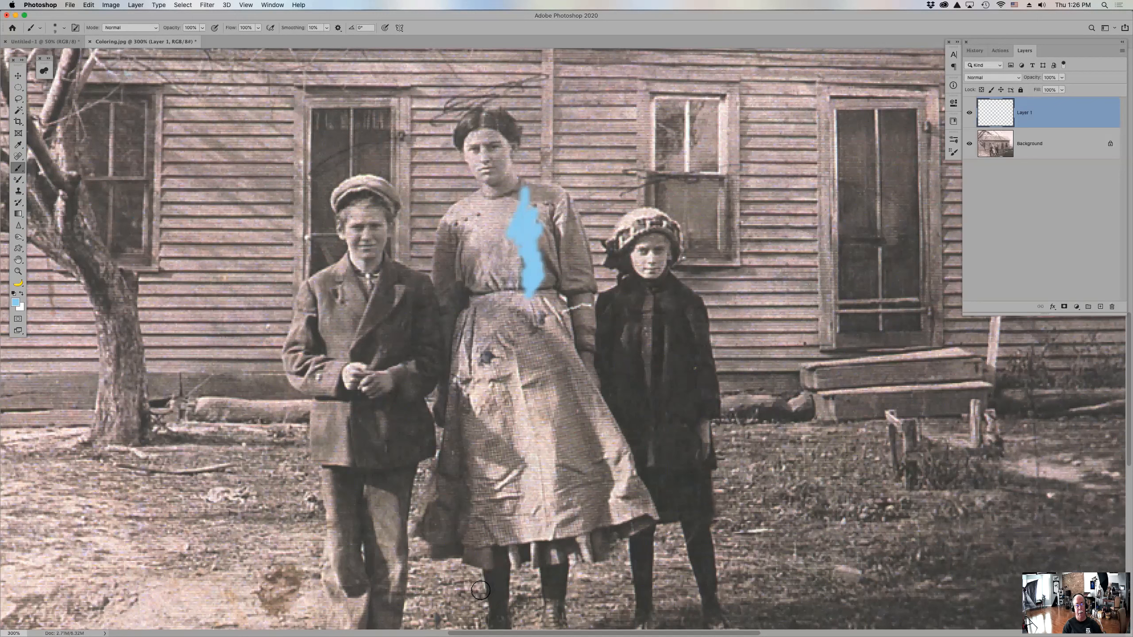
Set the paint layer's blend mode to Color and paint the blouse's neckline and the shoulder and sleeve nearest the girl
click(988, 77)
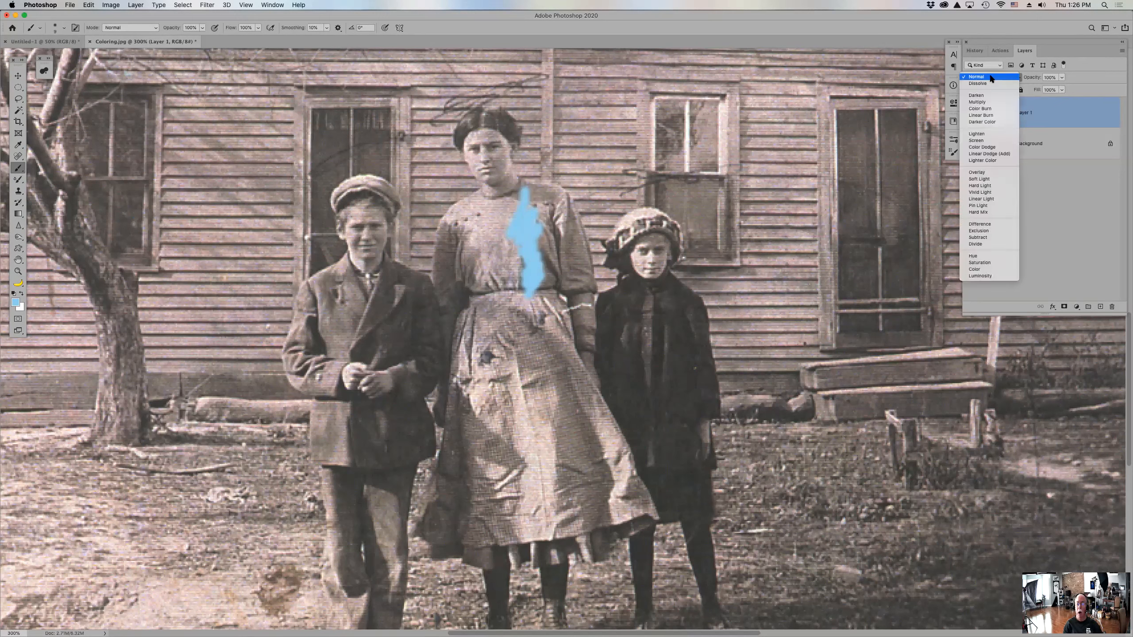
click(1010, 270)
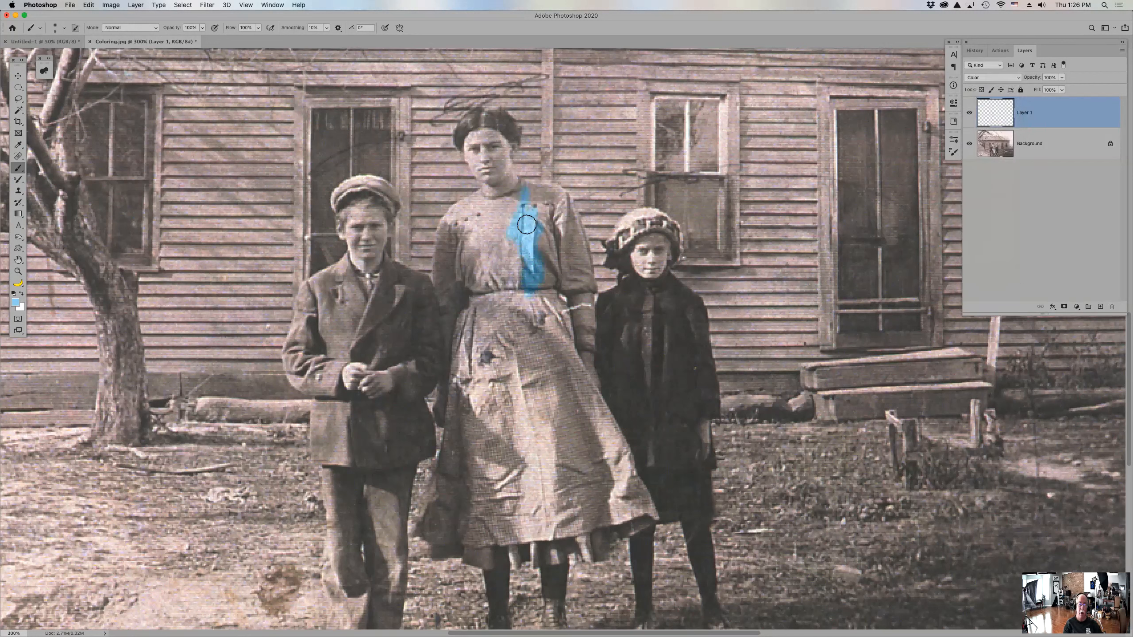
mouse_move(528, 194)
mouse_down()
mouse_move(565, 202)
mouse_move(589, 288)
mouse_move(570, 289)
mouse_move(564, 225)
mouse_move(575, 267)
mouse_move(539, 199)
mouse_move(539, 210)
mouse_move(562, 207)
mouse_move(549, 285)
mouse_move(537, 231)
mouse_move(538, 257)
mouse_move(510, 192)
mouse_move(557, 190)
mouse_move(538, 185)
mouse_move(567, 206)
mouse_move(547, 200)
mouse_move(541, 211)
mouse_move(563, 278)
mouse_move(567, 242)
mouse_move(581, 273)
mouse_move(569, 283)
mouse_move(521, 192)
mouse_move(498, 206)
mouse_move(474, 203)
mouse_move(502, 203)
mouse_up()
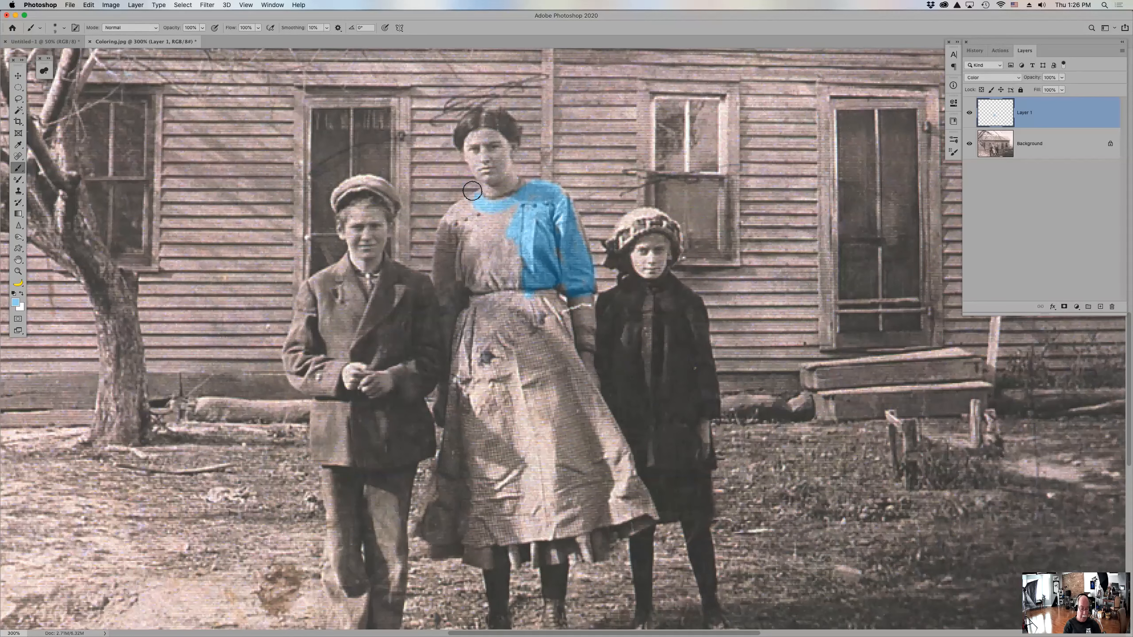
Paint the rest of the woman's blouse light blue, including the other sleeve and missed spots, and slightly lower the layer's opacity
key(super+equal)
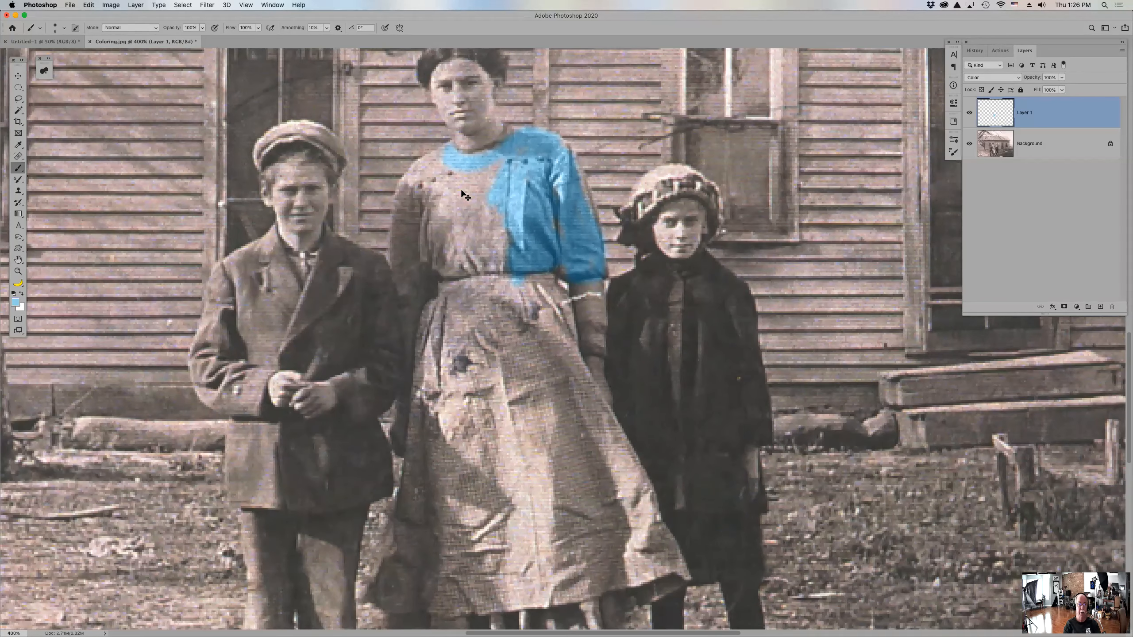
key(super+equal)
scroll(461, 181, up, 5)
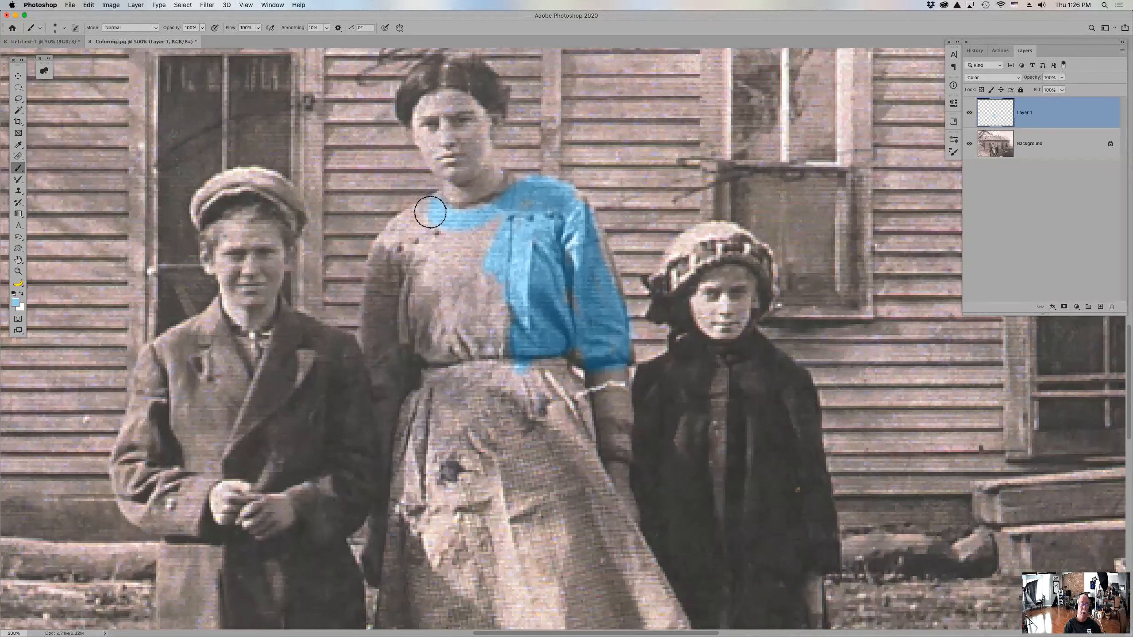
mouse_move(409, 227)
mouse_down()
mouse_move(381, 277)
mouse_move(375, 349)
mouse_move(388, 368)
mouse_move(390, 251)
mouse_move(391, 305)
mouse_move(380, 251)
mouse_move(371, 344)
mouse_move(407, 246)
mouse_move(493, 235)
mouse_move(517, 191)
mouse_up()
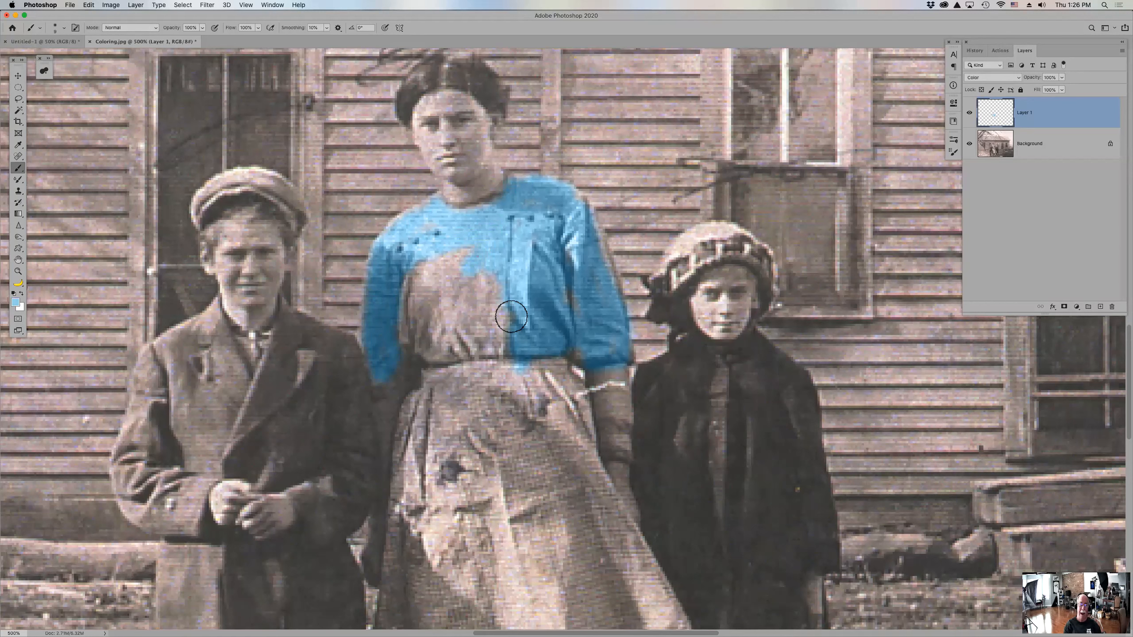
mouse_move(494, 349)
mouse_down()
mouse_move(427, 360)
mouse_move(409, 297)
mouse_move(410, 336)
mouse_move(438, 245)
mouse_move(428, 271)
mouse_move(457, 253)
mouse_move(437, 299)
mouse_move(453, 238)
mouse_move(417, 231)
mouse_move(422, 220)
mouse_move(397, 242)
mouse_move(404, 229)
mouse_move(394, 231)
mouse_move(438, 203)
mouse_up()
mouse_move(484, 351)
mouse_down()
mouse_move(487, 276)
mouse_move(479, 325)
mouse_move(493, 320)
mouse_move(499, 335)
mouse_move(477, 353)
mouse_move(442, 350)
mouse_move(434, 342)
mouse_move(476, 329)
mouse_move(438, 334)
mouse_move(448, 299)
mouse_move(429, 304)
mouse_move(448, 295)
mouse_move(434, 321)
mouse_move(444, 325)
mouse_move(565, 312)
mouse_move(571, 359)
mouse_up()
mouse_move(579, 265)
mouse_down()
mouse_move(576, 218)
mouse_move(609, 261)
mouse_move(623, 323)
mouse_move(563, 316)
mouse_up()
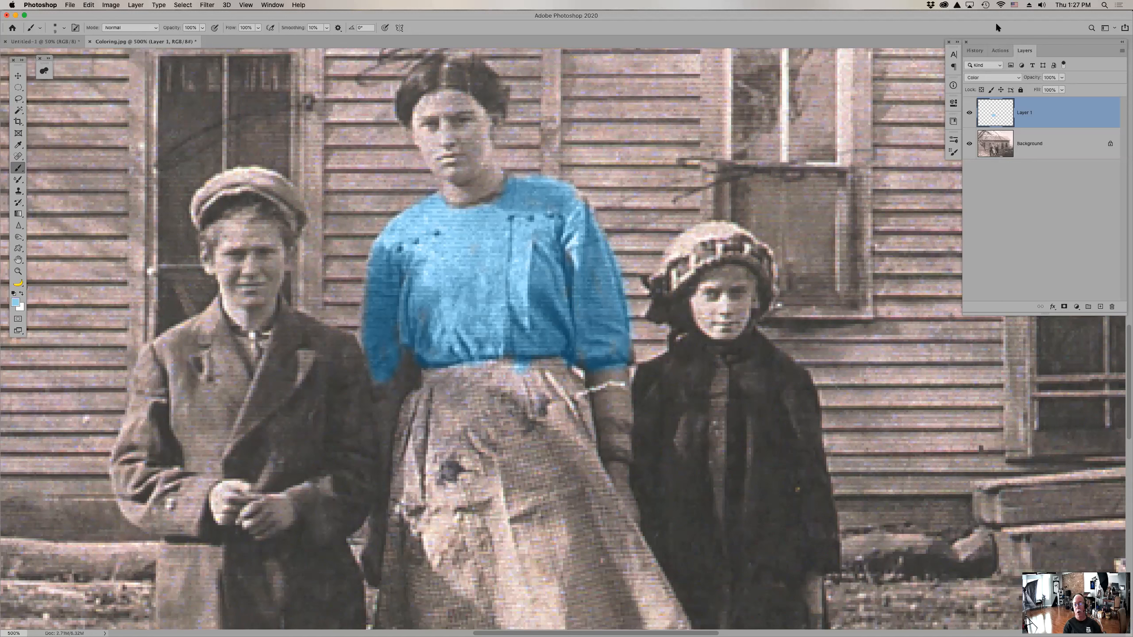
drag(1034, 79, 1026, 79)
drag(1022, 77, 1022, 77)
Set the foreground colour to a pale pink and add a new layer for the skirt
scroll(488, 397, down, 5)
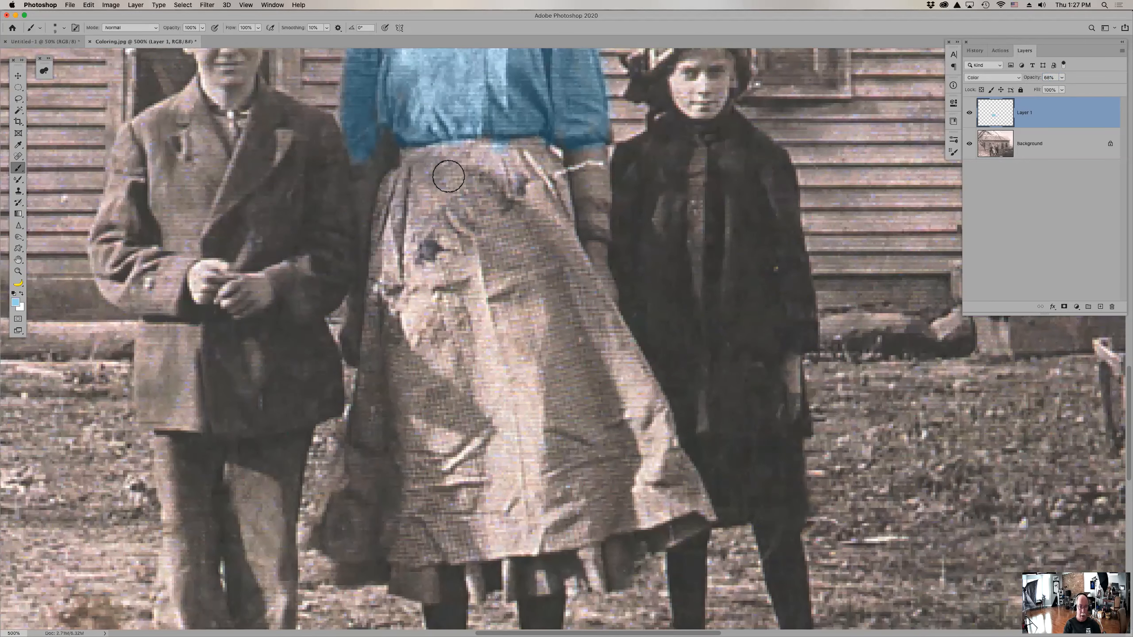
click(15, 303)
click(211, 460)
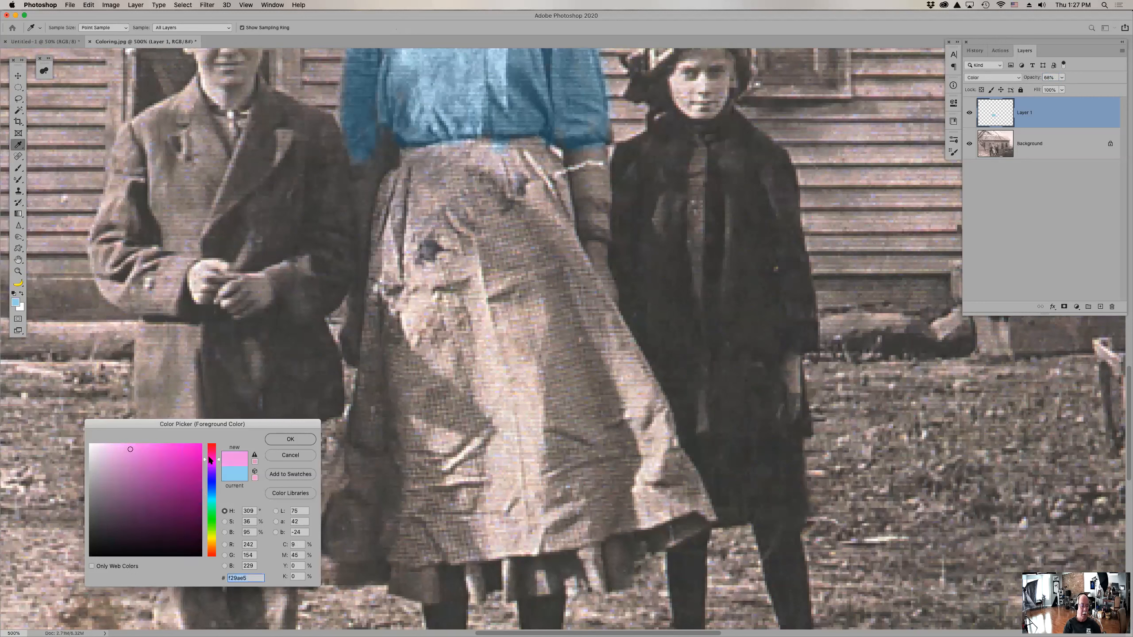
click(105, 447)
click(290, 439)
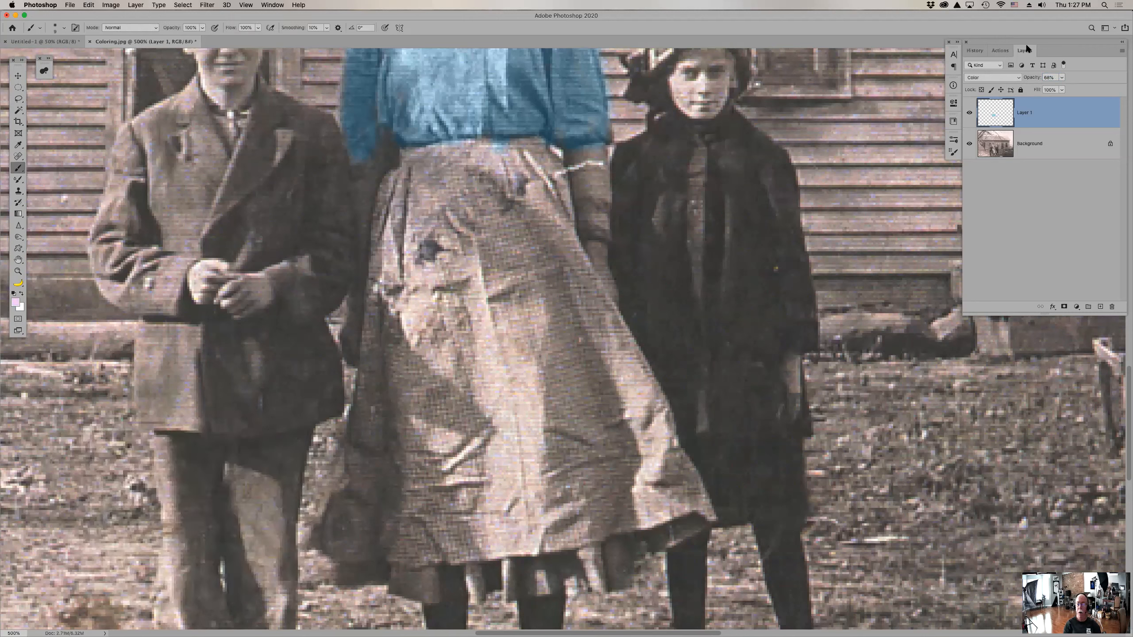
click(1100, 307)
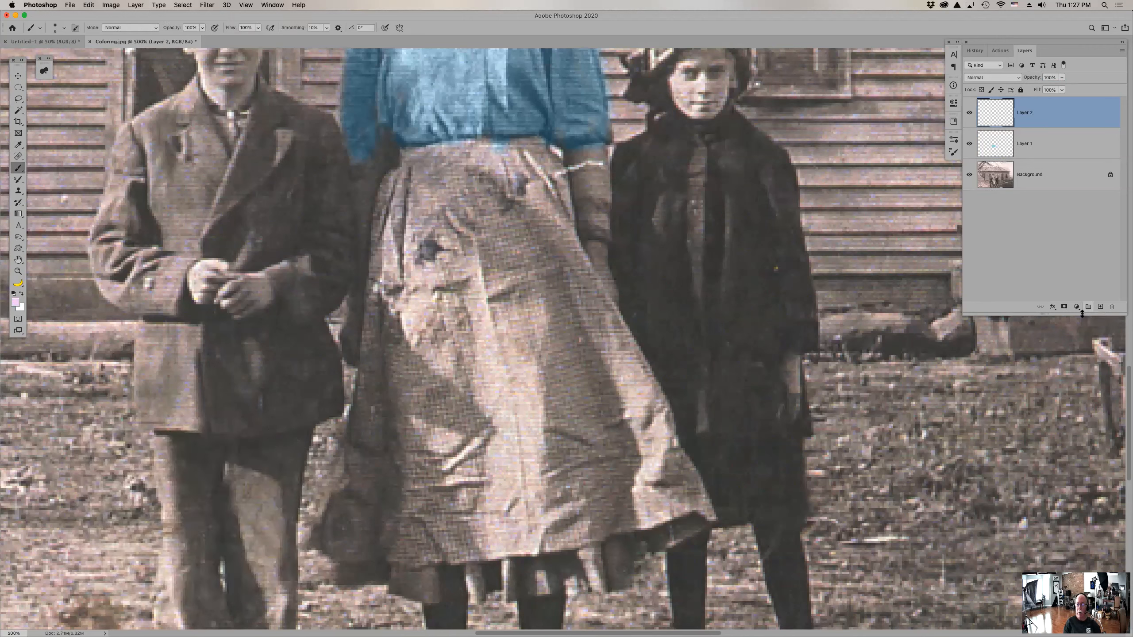
Outline the woman's skirt in pale pink along the waistband, both sides and hem, and fill the ruffle below the hem
mouse_move(449, 191)
mouse_down()
mouse_move(526, 144)
mouse_move(481, 143)
mouse_move(539, 139)
mouse_move(405, 156)
mouse_move(400, 181)
mouse_move(392, 179)
mouse_move(387, 440)
mouse_up()
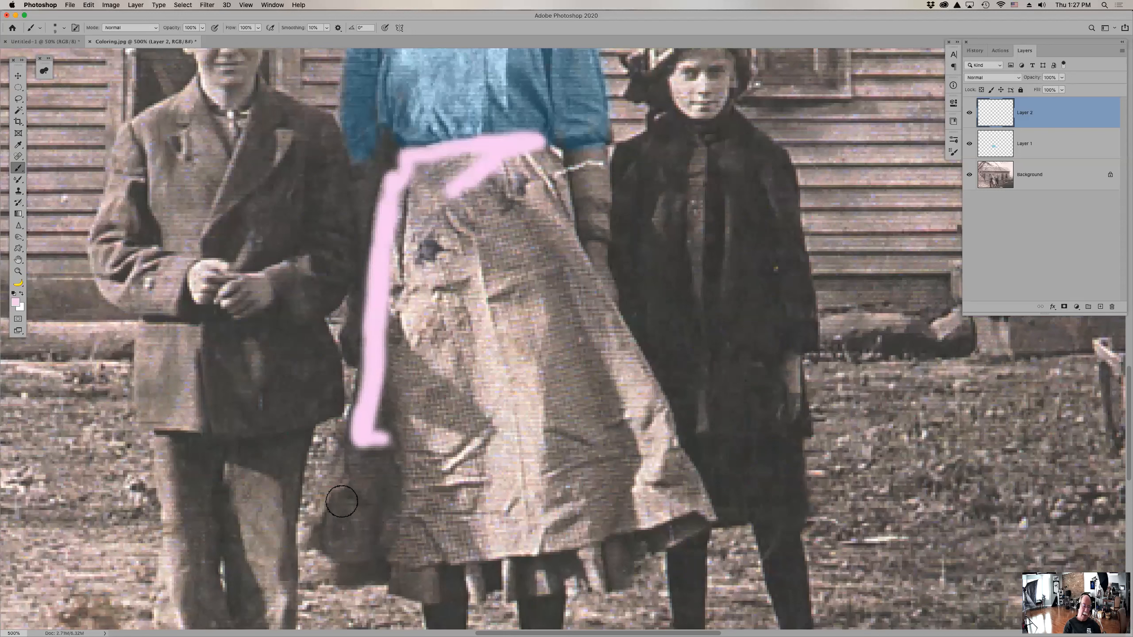
mouse_move(357, 433)
mouse_down()
mouse_move(324, 543)
mouse_move(442, 552)
mouse_up()
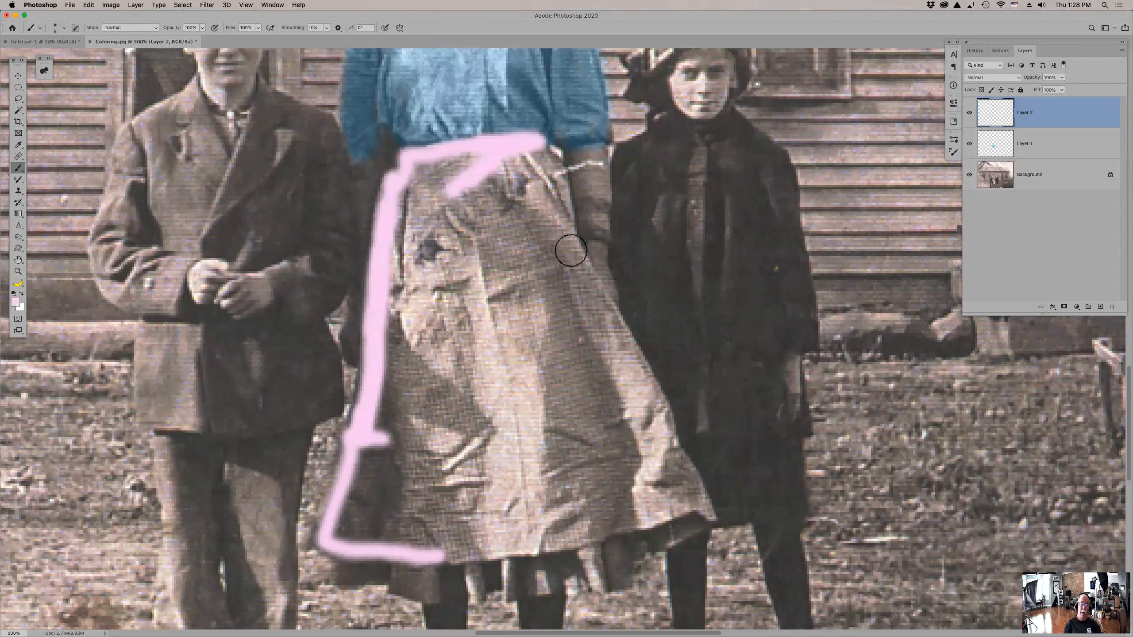
click(573, 251)
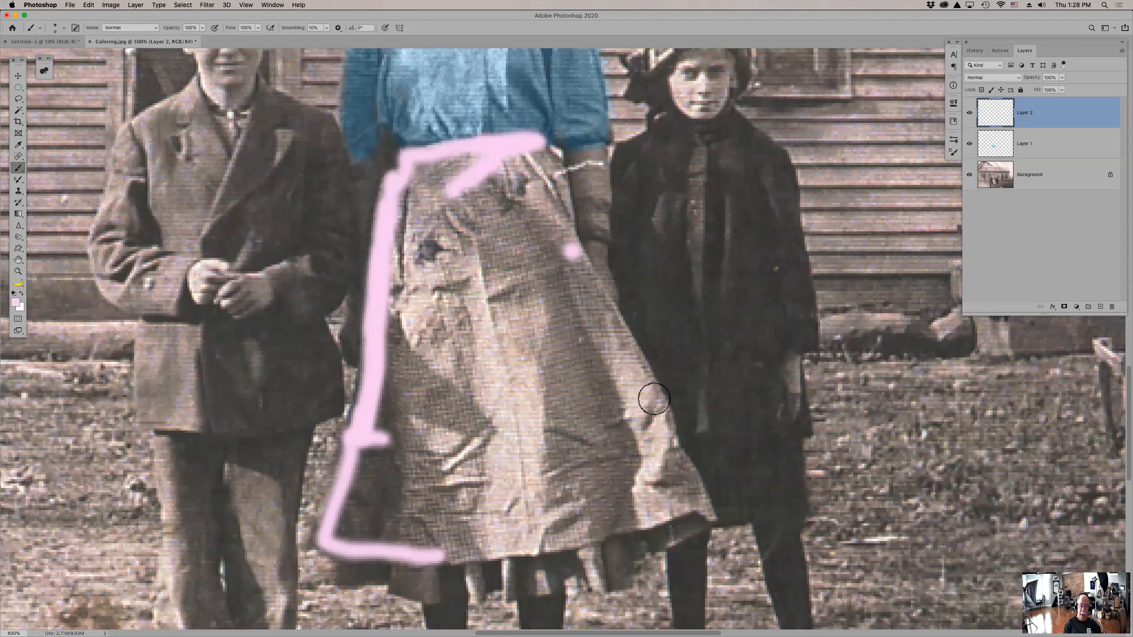
shift+click(654, 399)
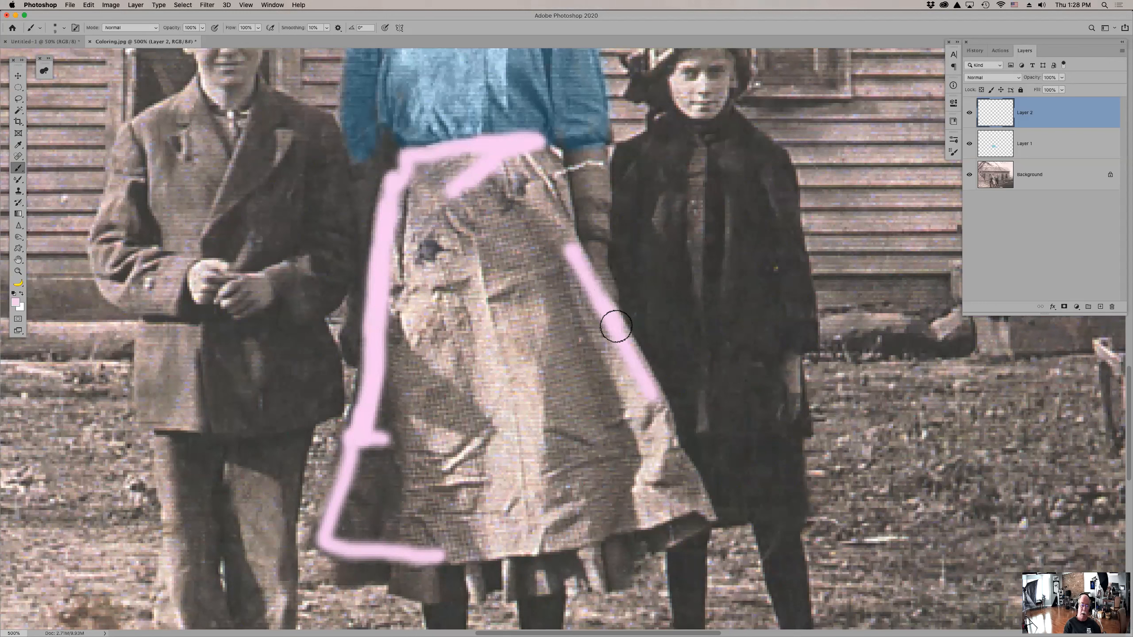
mouse_move(542, 153)
mouse_down()
mouse_move(567, 243)
mouse_move(564, 228)
mouse_up()
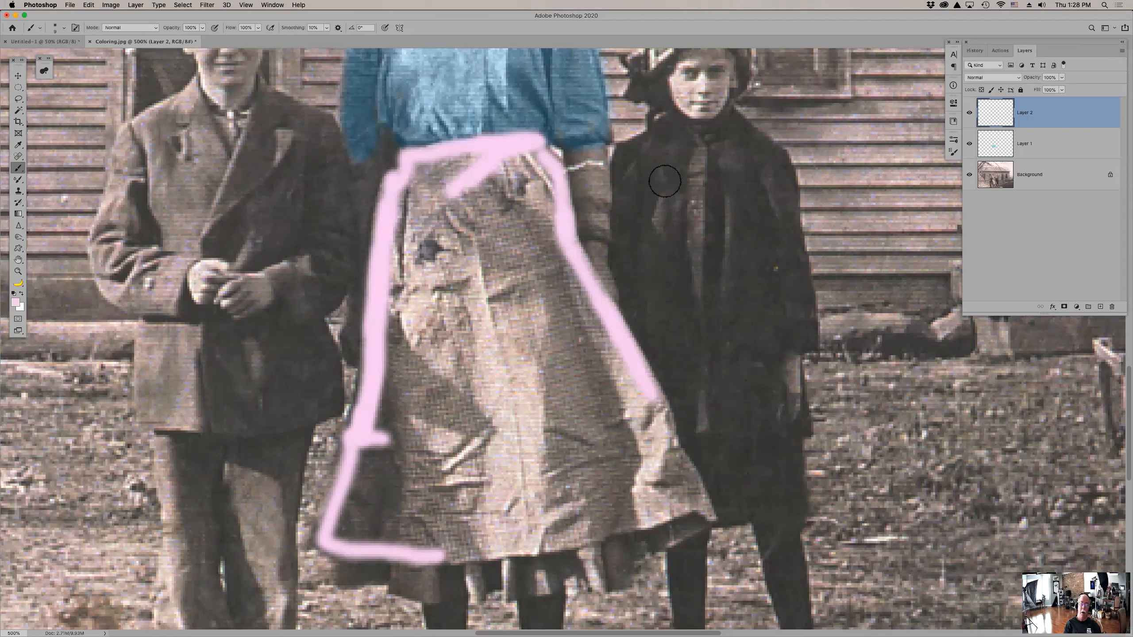
mouse_move(701, 514)
mouse_down()
mouse_move(606, 582)
mouse_move(583, 551)
mouse_move(568, 573)
mouse_move(510, 594)
mouse_move(511, 559)
mouse_move(497, 571)
mouse_move(504, 586)
mouse_move(485, 596)
mouse_move(473, 595)
mouse_move(472, 569)
mouse_move(443, 563)
mouse_move(398, 574)
mouse_move(394, 590)
mouse_move(428, 598)
mouse_move(425, 574)
mouse_move(414, 580)
mouse_move(439, 563)
mouse_move(419, 562)
mouse_move(411, 573)
mouse_move(482, 583)
mouse_move(435, 594)
mouse_move(470, 572)
mouse_move(526, 565)
mouse_move(475, 566)
mouse_move(575, 552)
mouse_move(537, 559)
mouse_move(511, 582)
mouse_move(640, 550)
mouse_move(667, 535)
mouse_move(615, 556)
mouse_move(690, 510)
mouse_move(584, 560)
mouse_move(665, 507)
mouse_move(710, 502)
mouse_up()
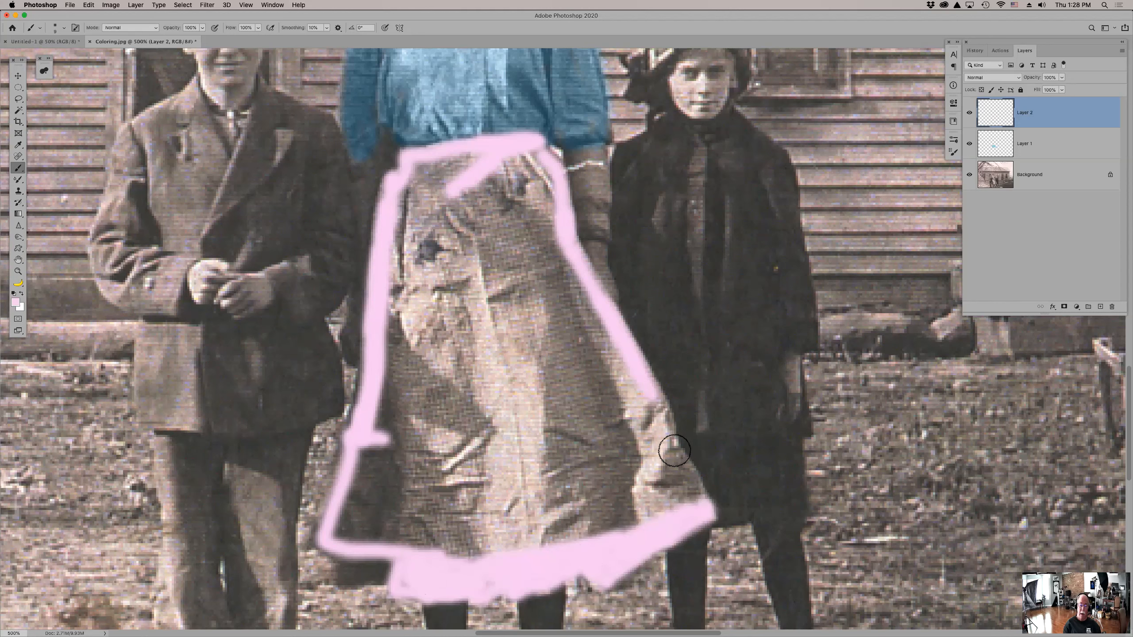
shift+click(675, 449)
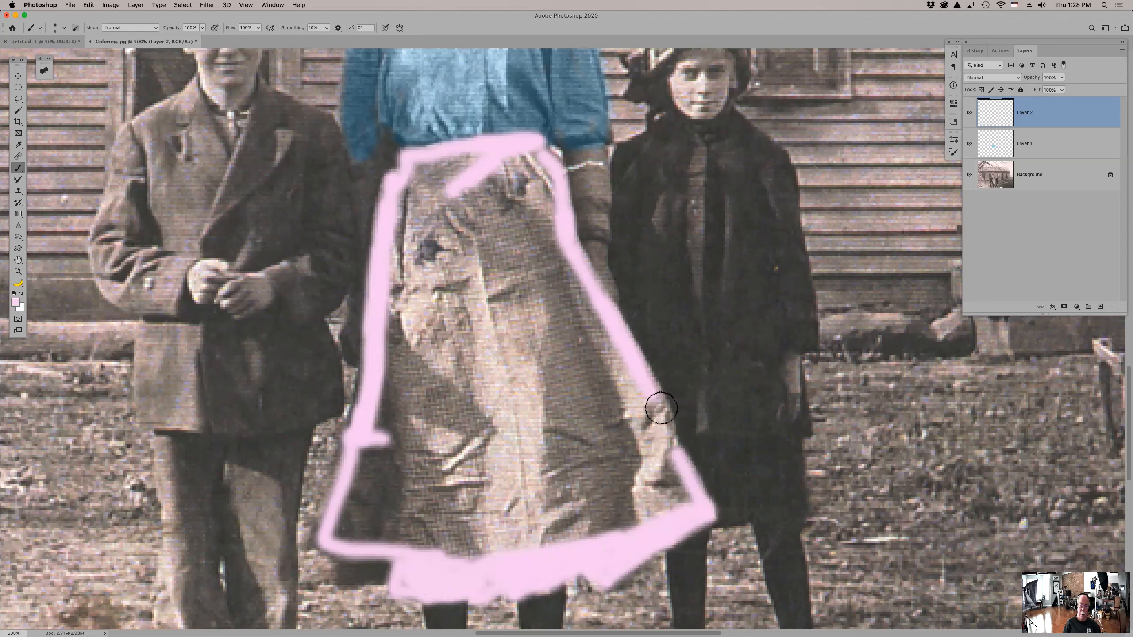
shift+click(659, 411)
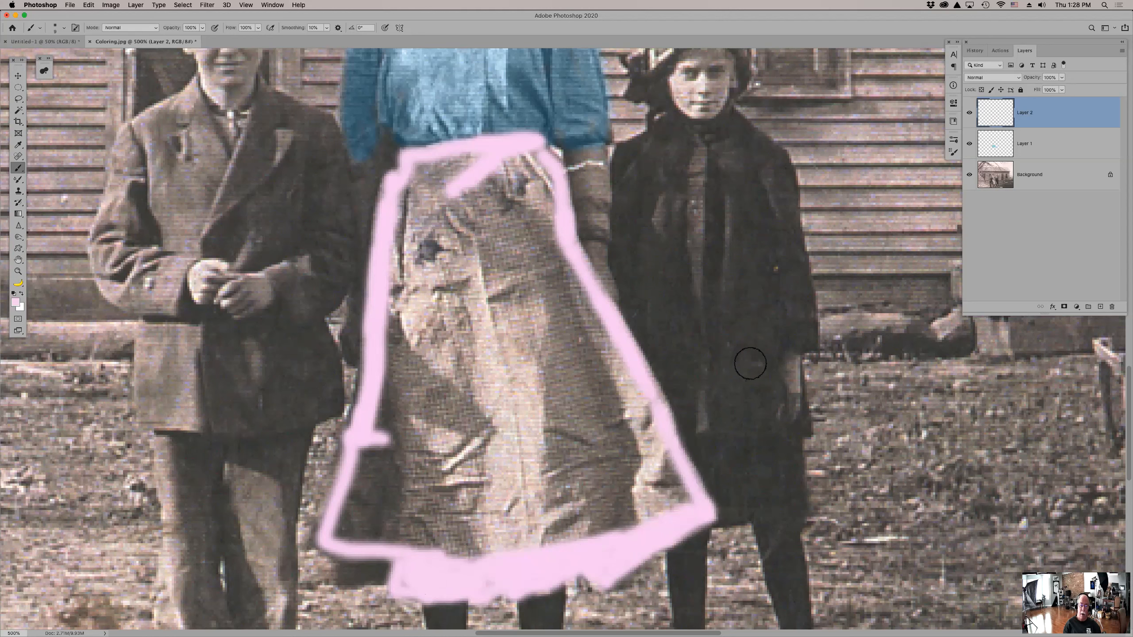
Set the skirt layer's blend mode to Color and fill in the rest of the skirt with an enlarged brush
click(1002, 76)
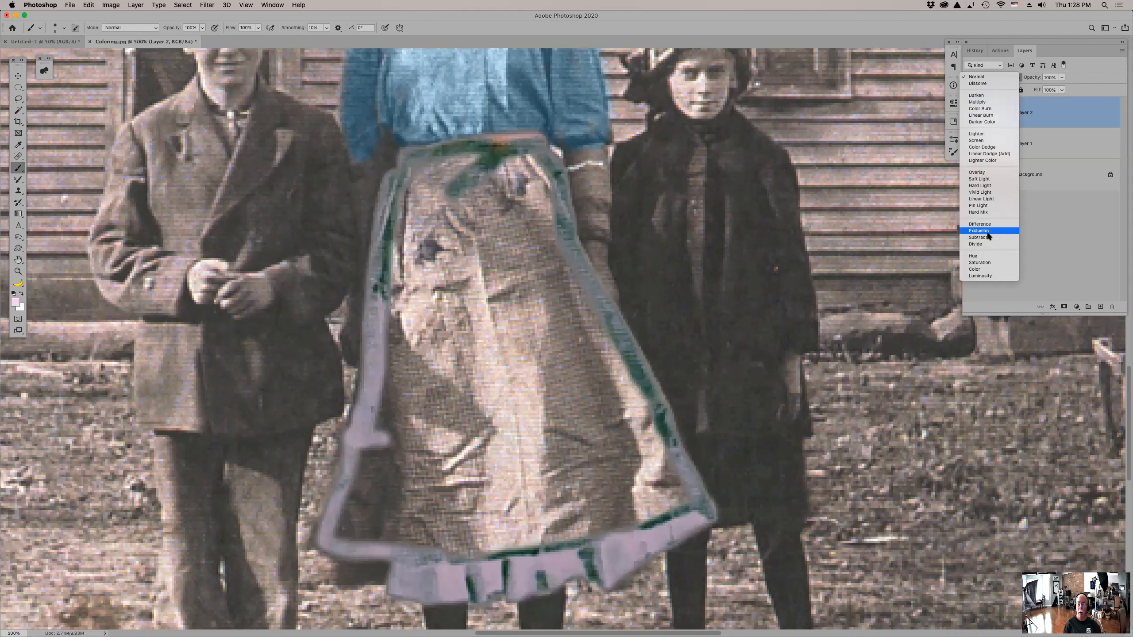
click(990, 270)
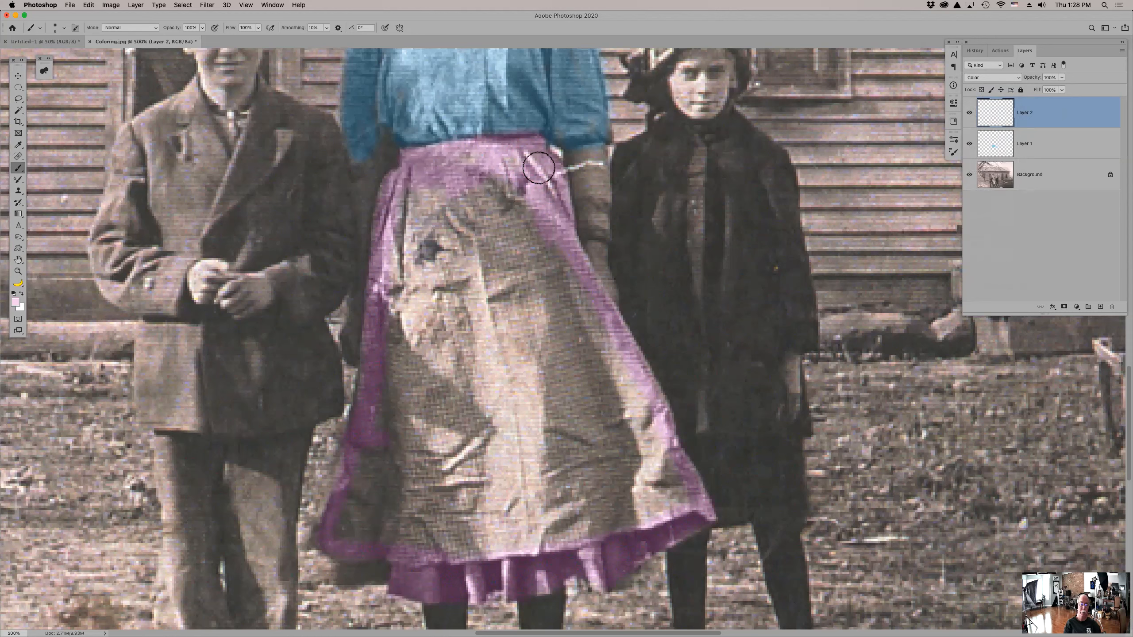
mouse_move(545, 241)
mouse_down()
mouse_move(599, 407)
mouse_move(581, 375)
mouse_up()
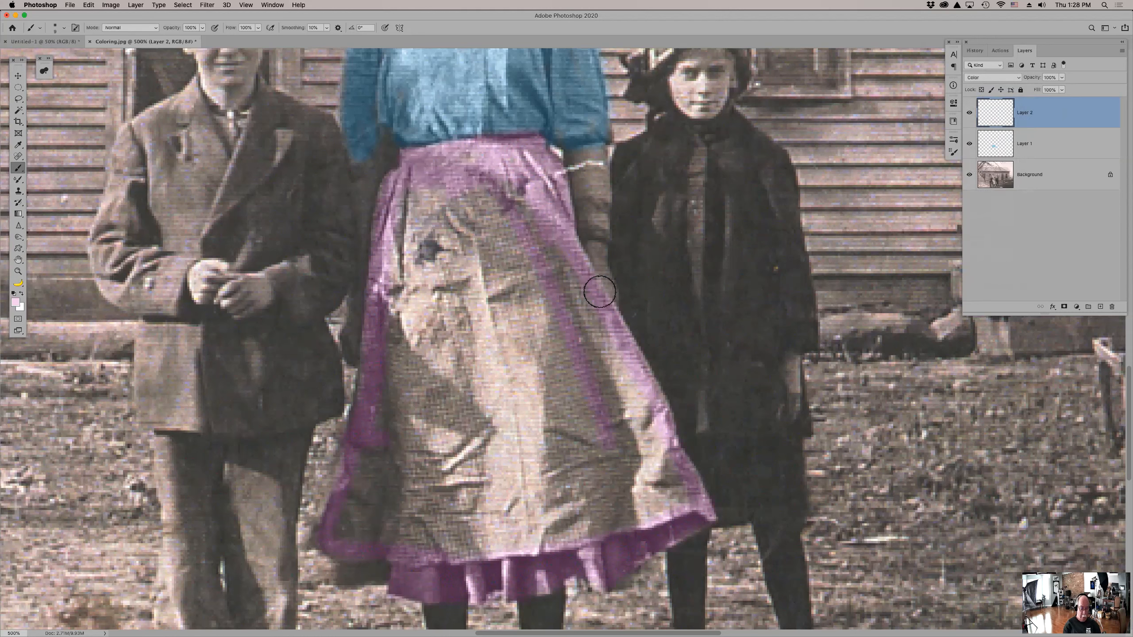
key(bracketright)
key(bracketright)
key(bracketright)
key(bracketright)
key(bracketright)
key(bracketright)
key(bracketright)
mouse_move(524, 264)
mouse_down()
mouse_move(468, 261)
mouse_move(488, 273)
mouse_move(536, 425)
mouse_move(518, 482)
mouse_move(518, 458)
mouse_move(551, 435)
mouse_move(592, 476)
mouse_move(666, 494)
mouse_move(643, 501)
mouse_up()
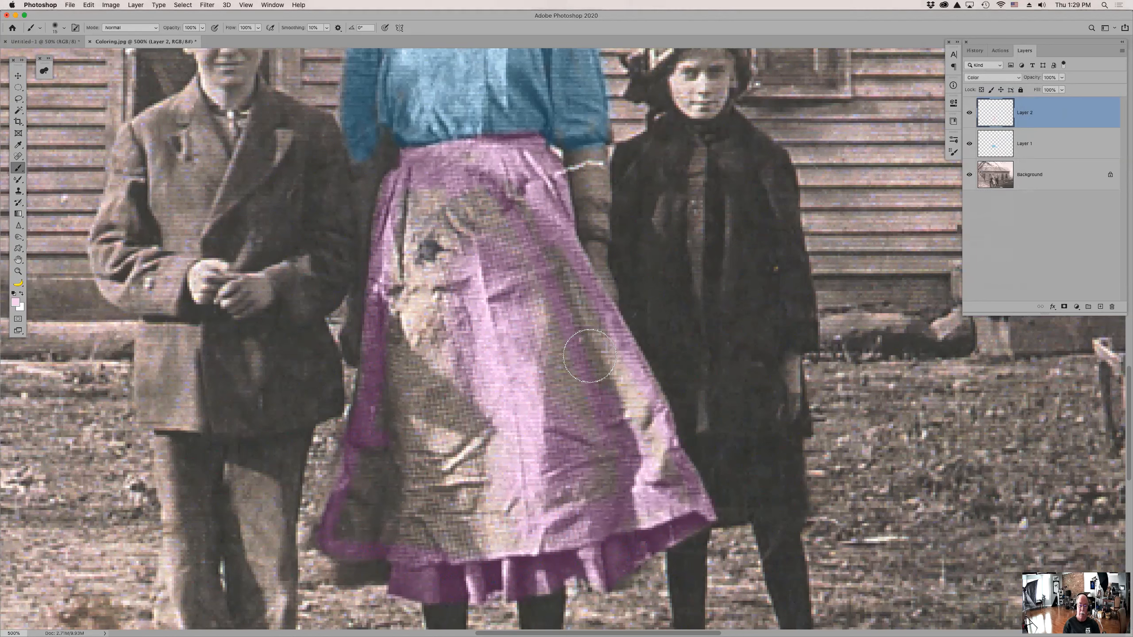
mouse_move(574, 321)
mouse_down()
mouse_move(525, 227)
mouse_move(494, 197)
mouse_move(438, 214)
mouse_move(429, 199)
mouse_move(421, 205)
mouse_move(400, 262)
mouse_move(423, 209)
mouse_move(412, 227)
mouse_move(420, 306)
mouse_up()
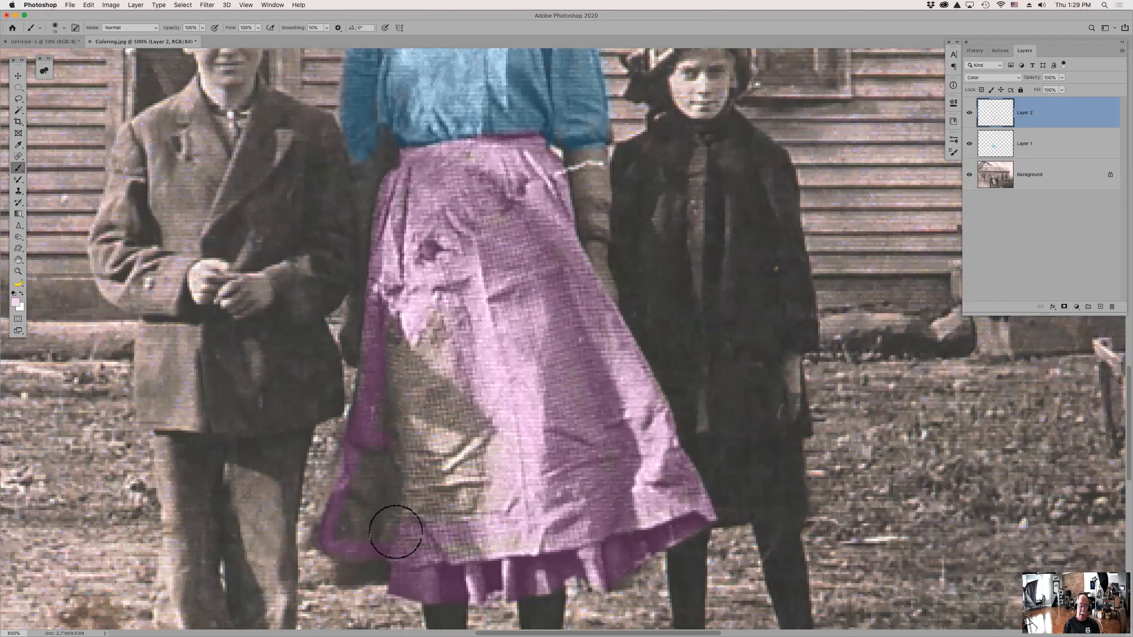
mouse_move(415, 540)
mouse_down()
mouse_move(353, 530)
mouse_move(353, 495)
mouse_move(377, 452)
mouse_move(384, 462)
mouse_move(417, 328)
mouse_move(410, 374)
mouse_move(395, 361)
mouse_move(408, 440)
mouse_move(437, 388)
mouse_move(476, 447)
mouse_move(489, 413)
mouse_move(501, 490)
mouse_move(400, 500)
mouse_move(423, 518)
mouse_move(474, 504)
mouse_move(417, 499)
mouse_up()
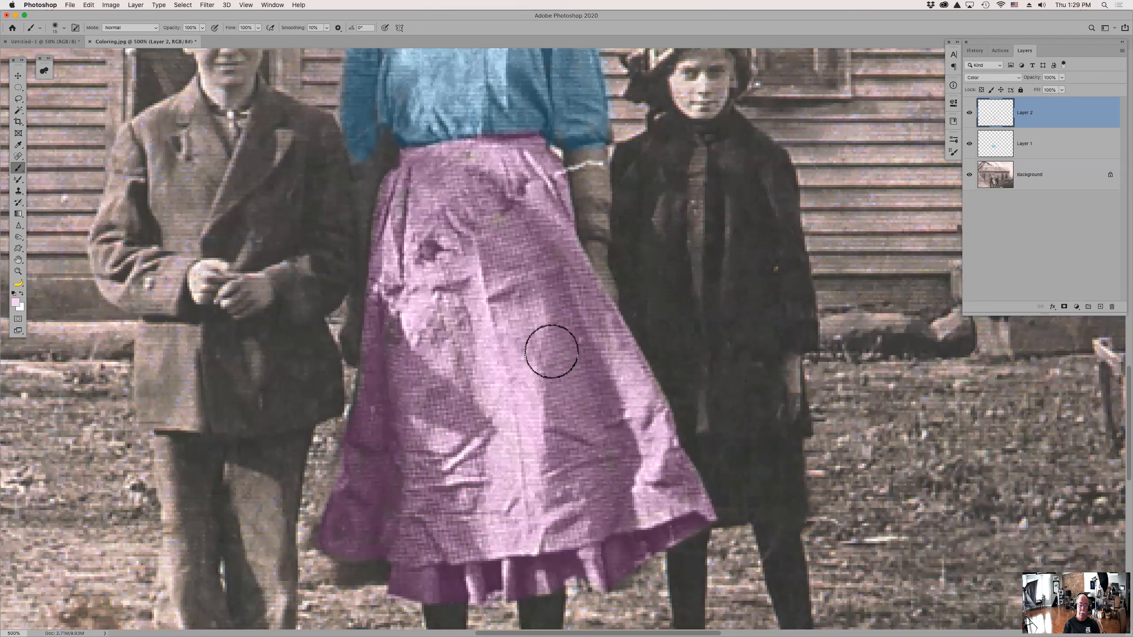
Paint over the gaps in the skirt with only its layer shown, and lower the layer's opacity to 77%
alt+click(969, 114)
mouse_move(500, 221)
mouse_down()
mouse_move(481, 168)
mouse_move(426, 170)
mouse_move(406, 198)
mouse_move(396, 350)
mouse_move(414, 330)
mouse_move(449, 324)
mouse_move(606, 361)
mouse_move(570, 303)
mouse_move(530, 163)
mouse_move(535, 313)
mouse_move(412, 482)
mouse_move(366, 510)
mouse_move(366, 475)
mouse_move(364, 539)
mouse_move(351, 534)
mouse_move(487, 507)
mouse_move(543, 524)
mouse_move(616, 521)
mouse_move(682, 499)
mouse_move(587, 435)
mouse_move(598, 474)
mouse_up()
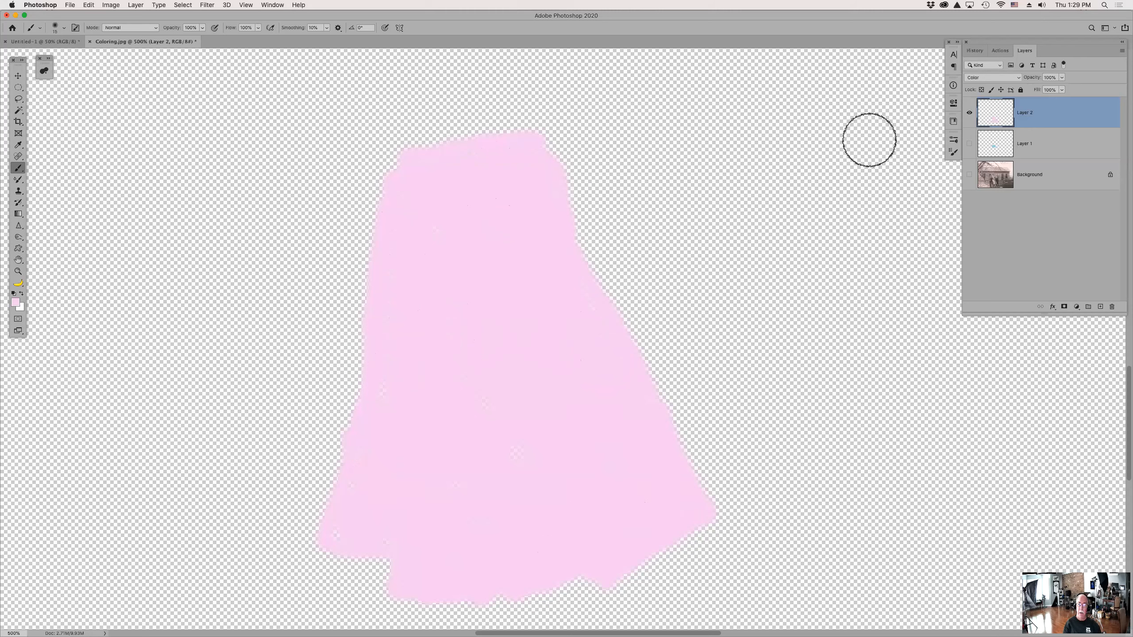
alt+click(970, 111)
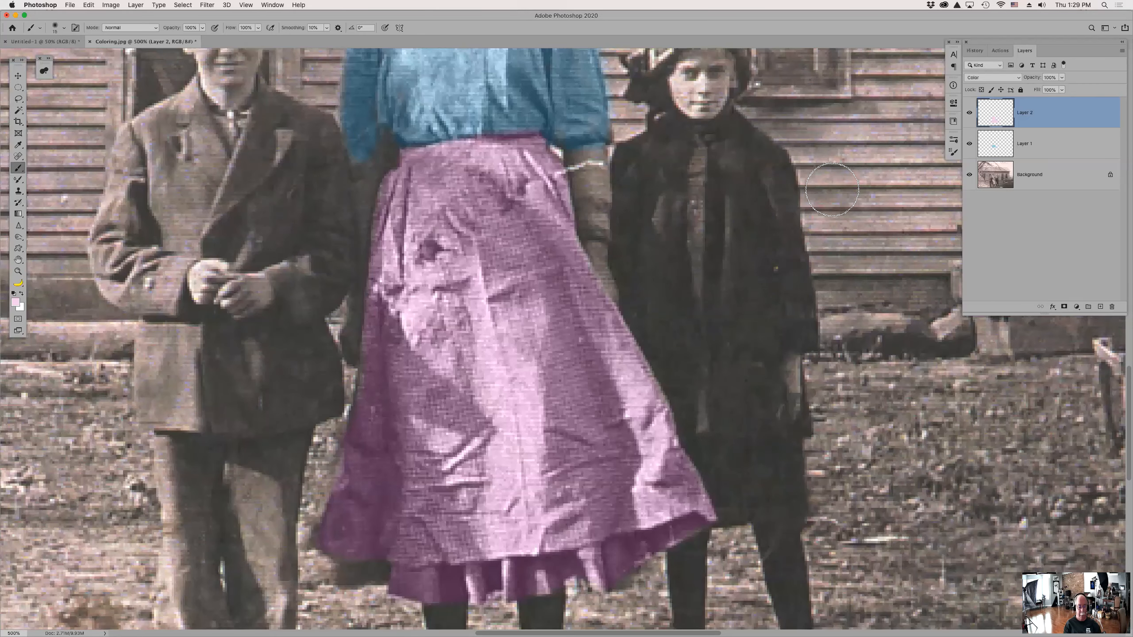
key(super+0)
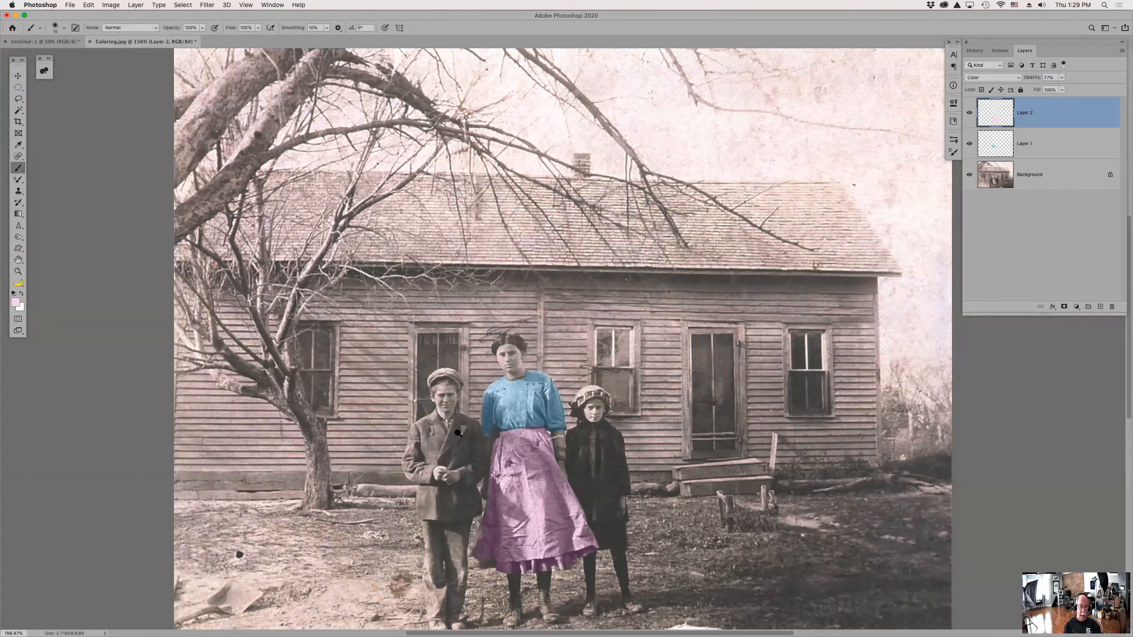
Set the foreground colour to a muted brown, #897256, for the boy's jacket
key(z)
click(451, 452)
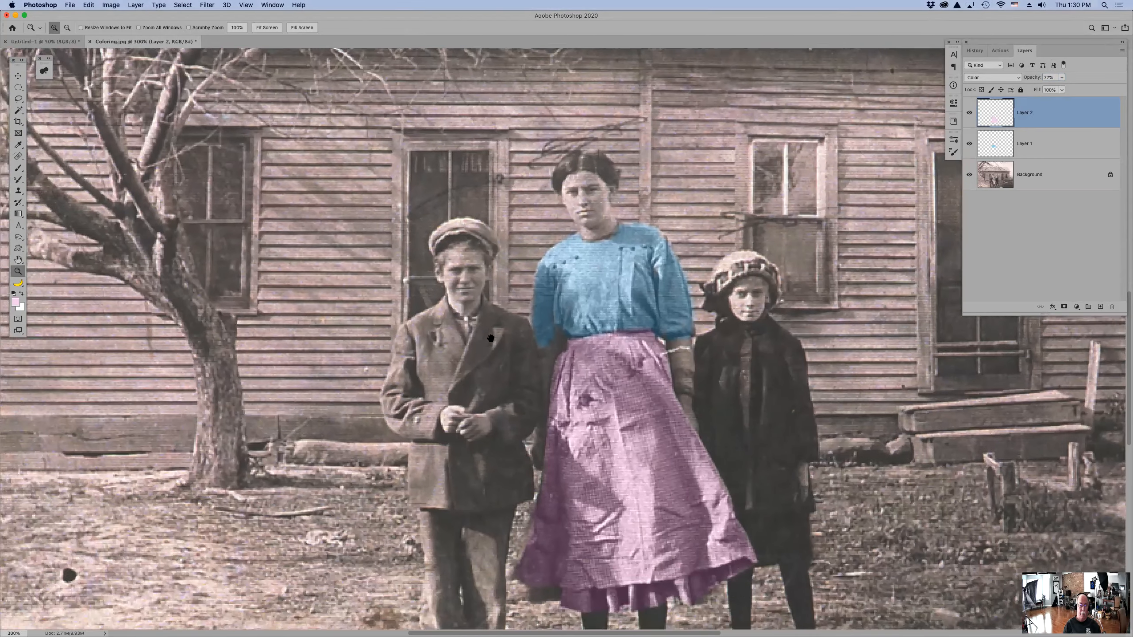
scroll(491, 338, down, 3)
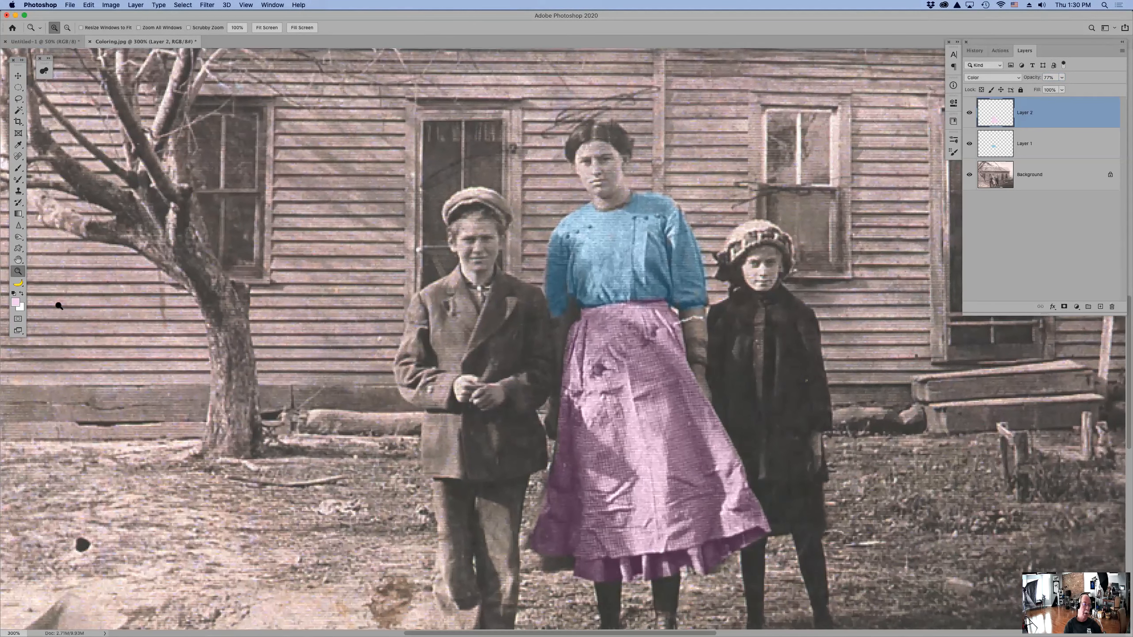
click(15, 305)
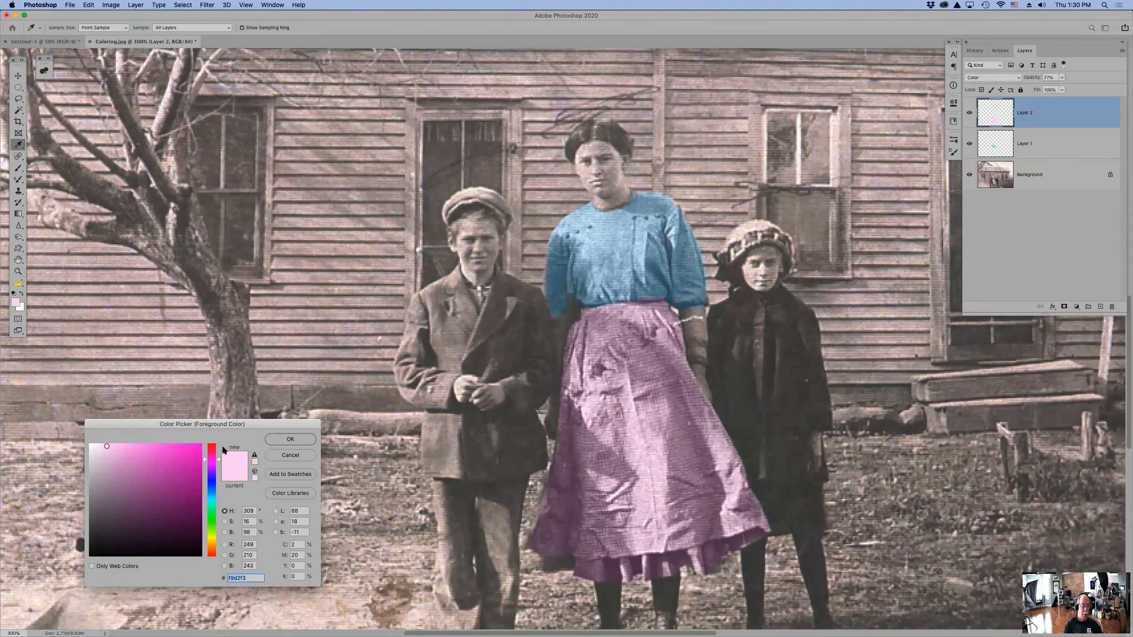
click(215, 540)
drag(213, 543, 215, 547)
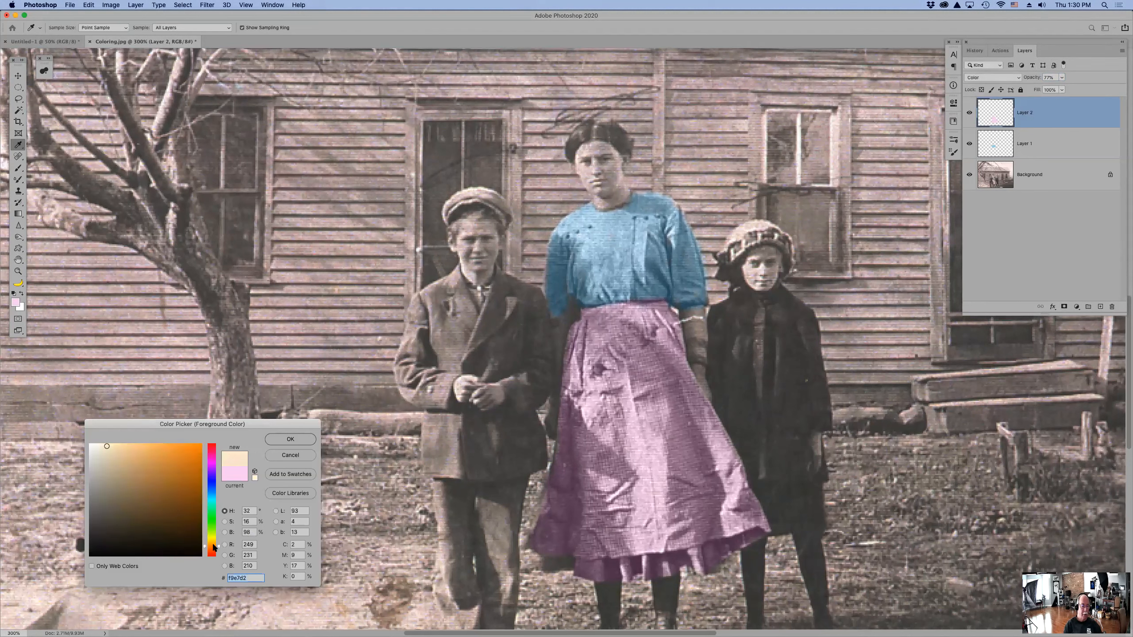
click(150, 491)
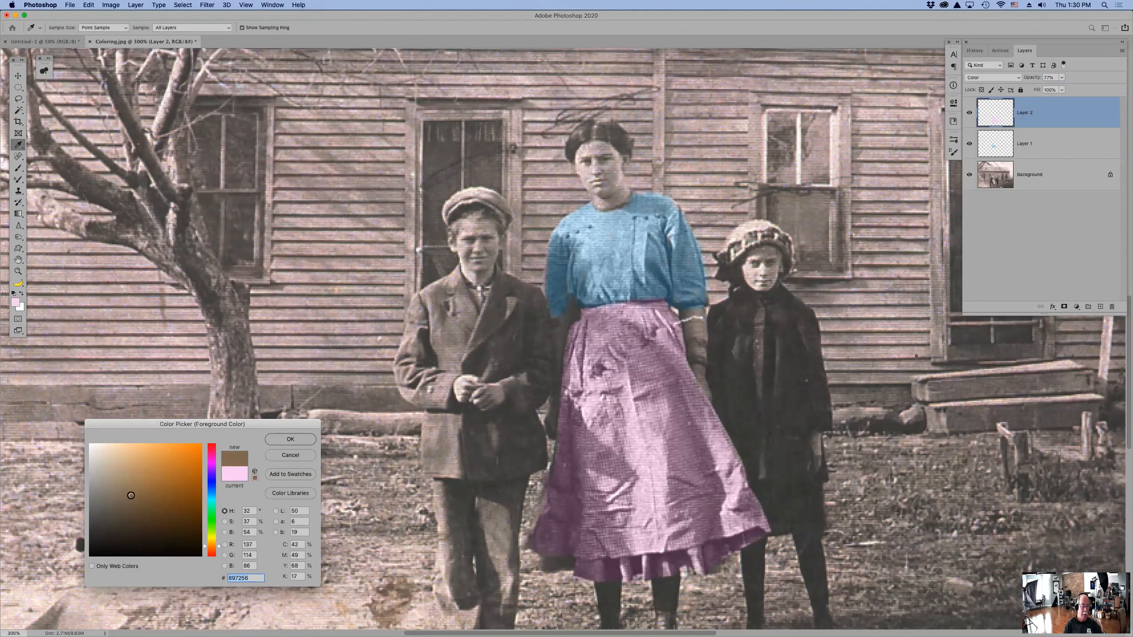
click(290, 439)
key(z)
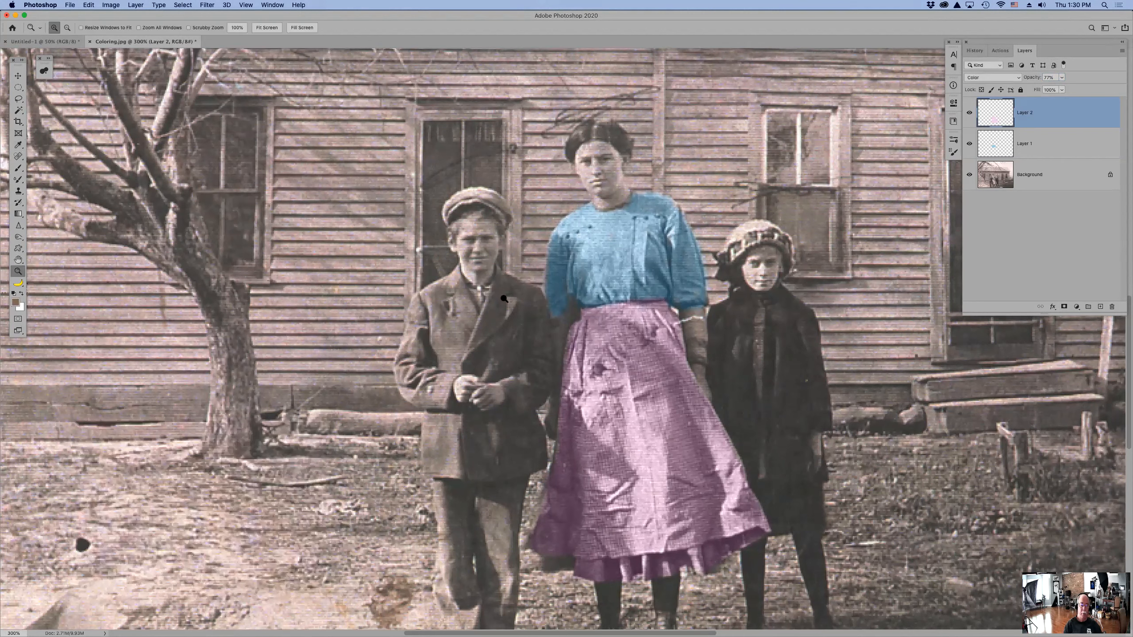
Add a new layer above the skirt layer and set its blend mode to Color
click(1099, 307)
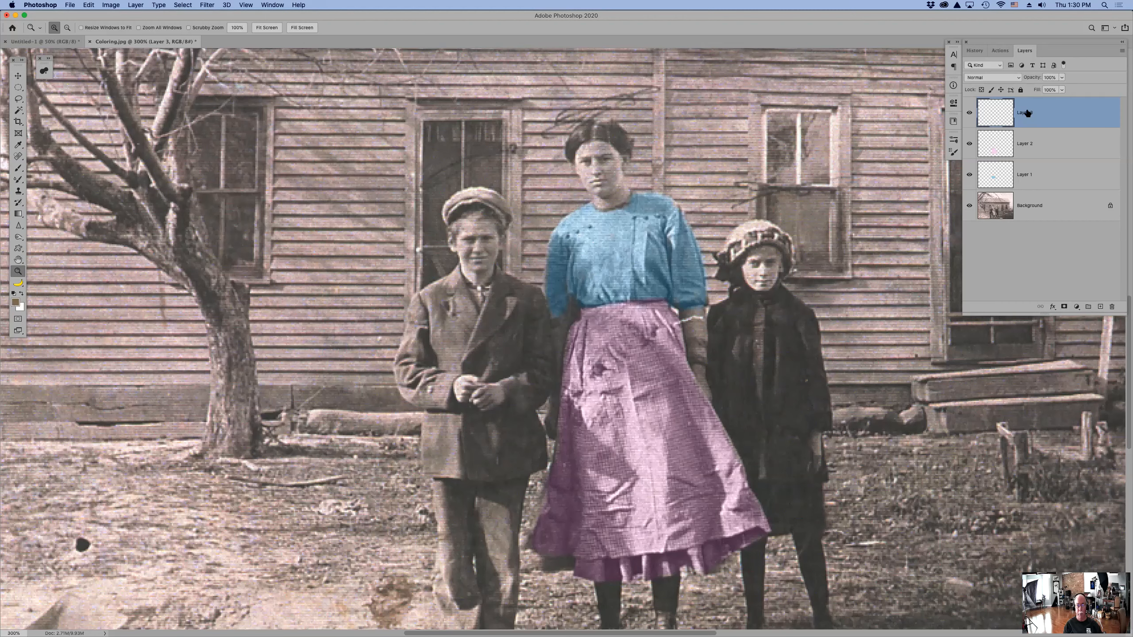
click(1017, 78)
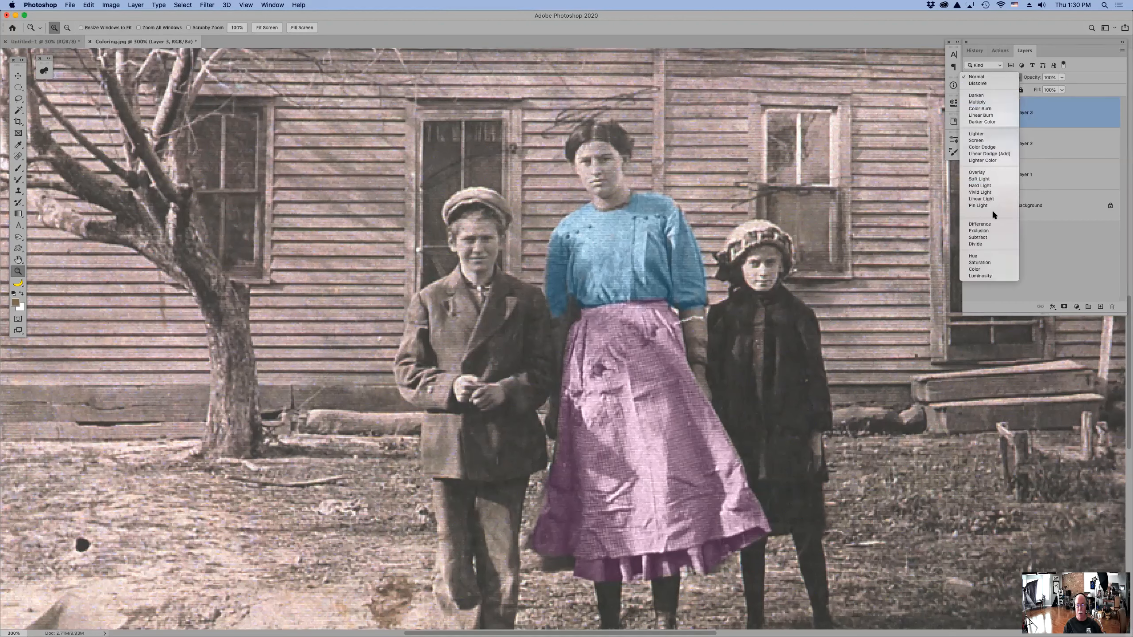
click(980, 269)
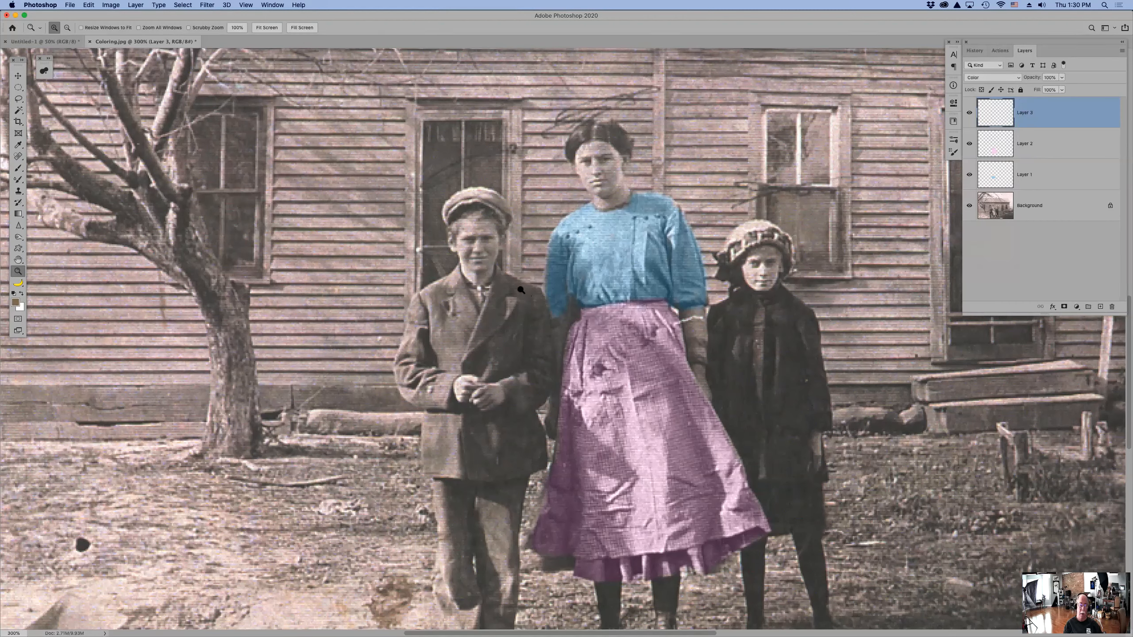
Paint the boy's jacket brown, covering the lapels, both sleeves and the lower front while avoiding his hands
key(b)
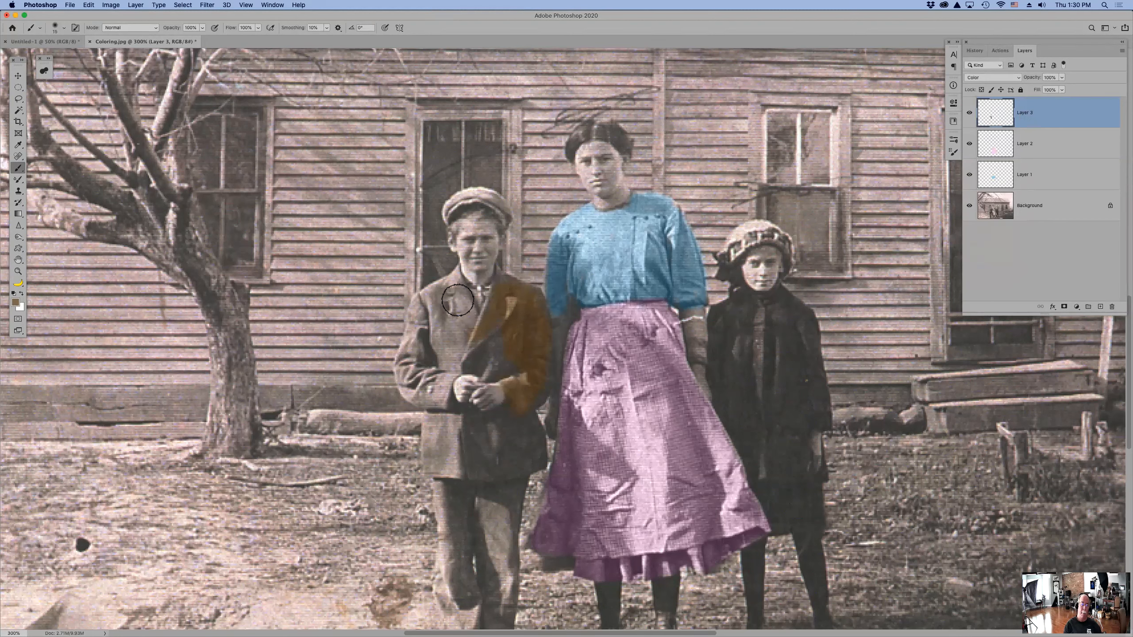
drag(447, 292, 440, 294)
mouse_move(411, 368)
mouse_down()
mouse_move(423, 324)
mouse_move(444, 338)
mouse_up()
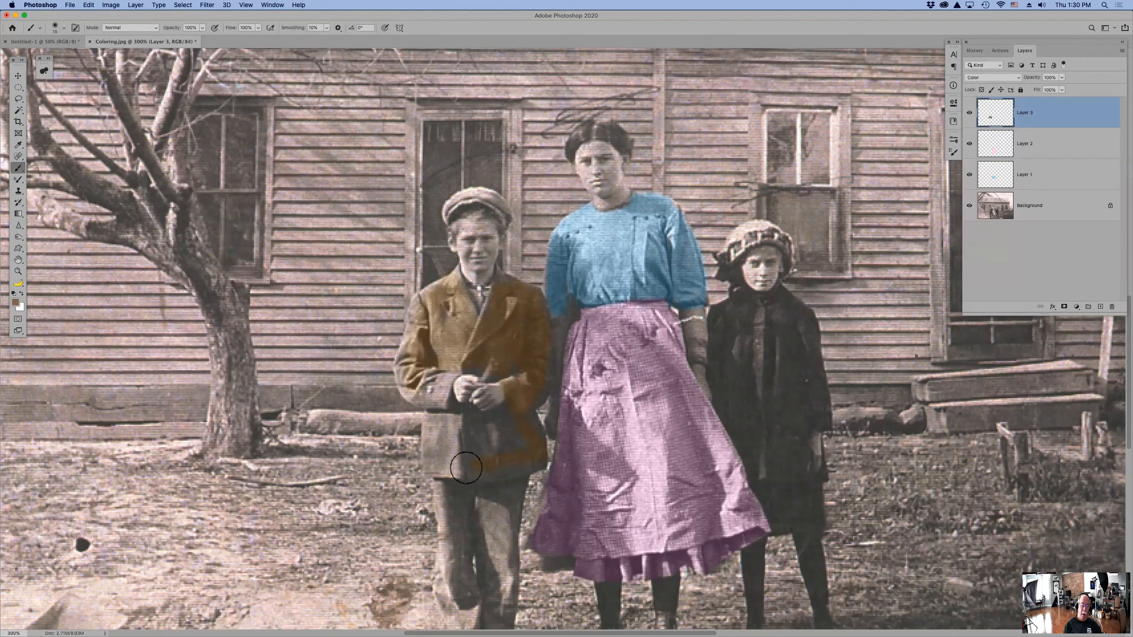
drag(506, 451, 462, 428)
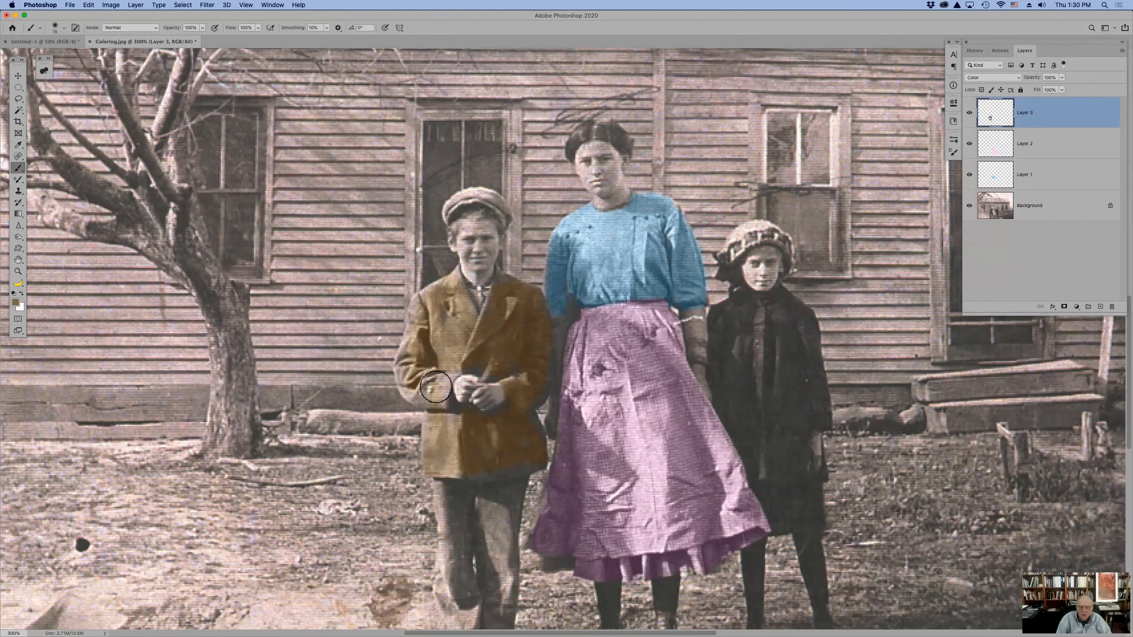
drag(420, 316, 427, 354)
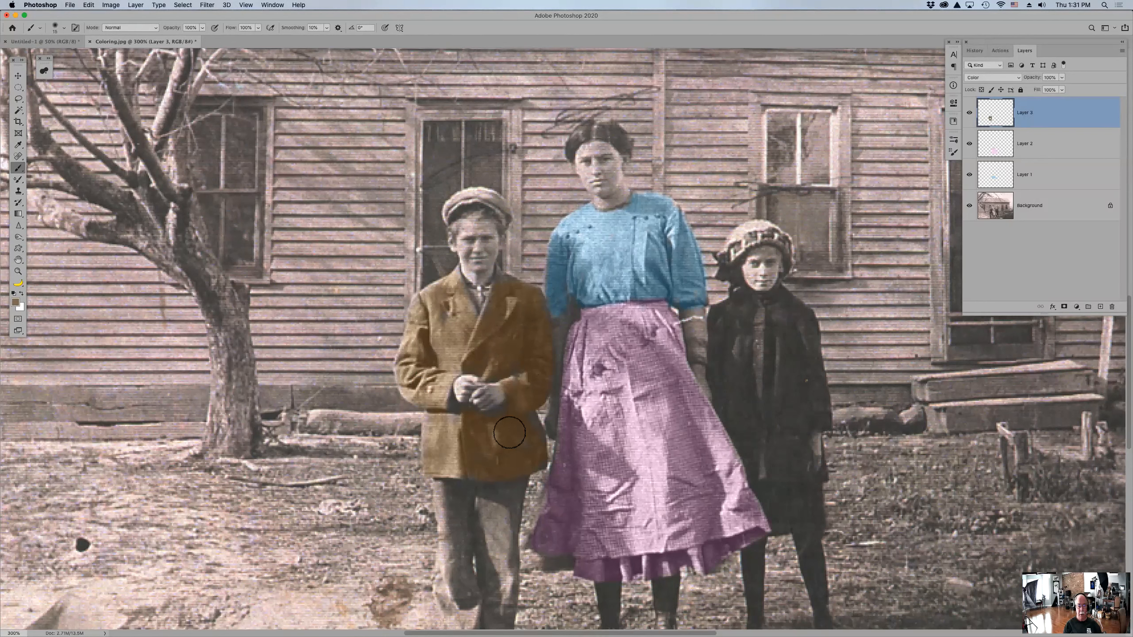
drag(502, 435, 588, 325)
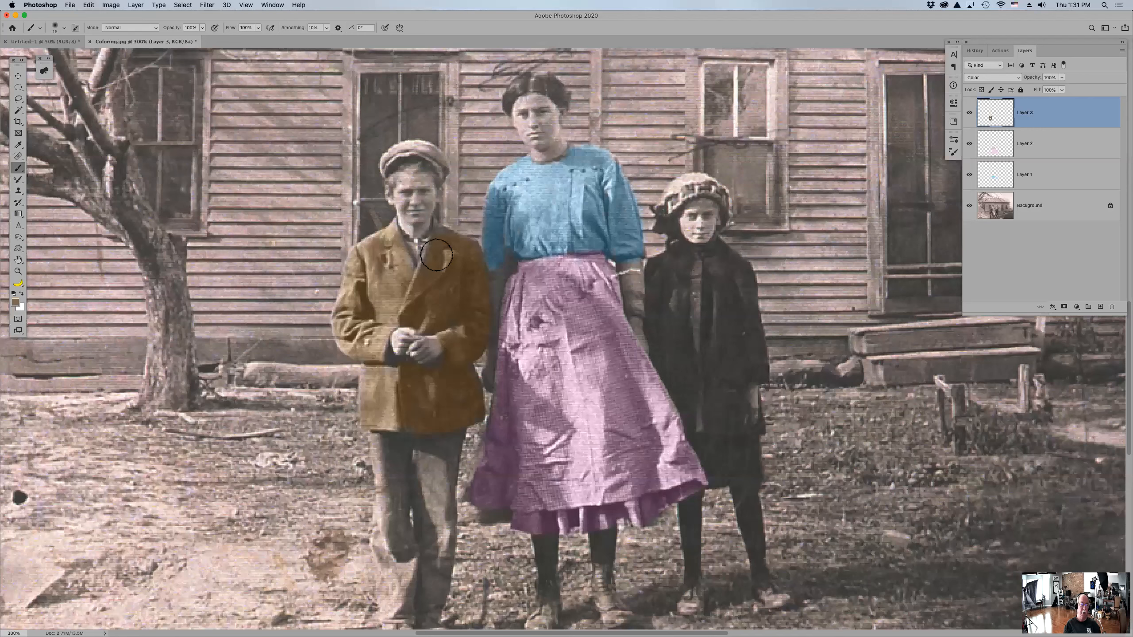
Pick a light peach skin tone from the colour mixer palette and add a new layer with the Color blend mode
click(45, 67)
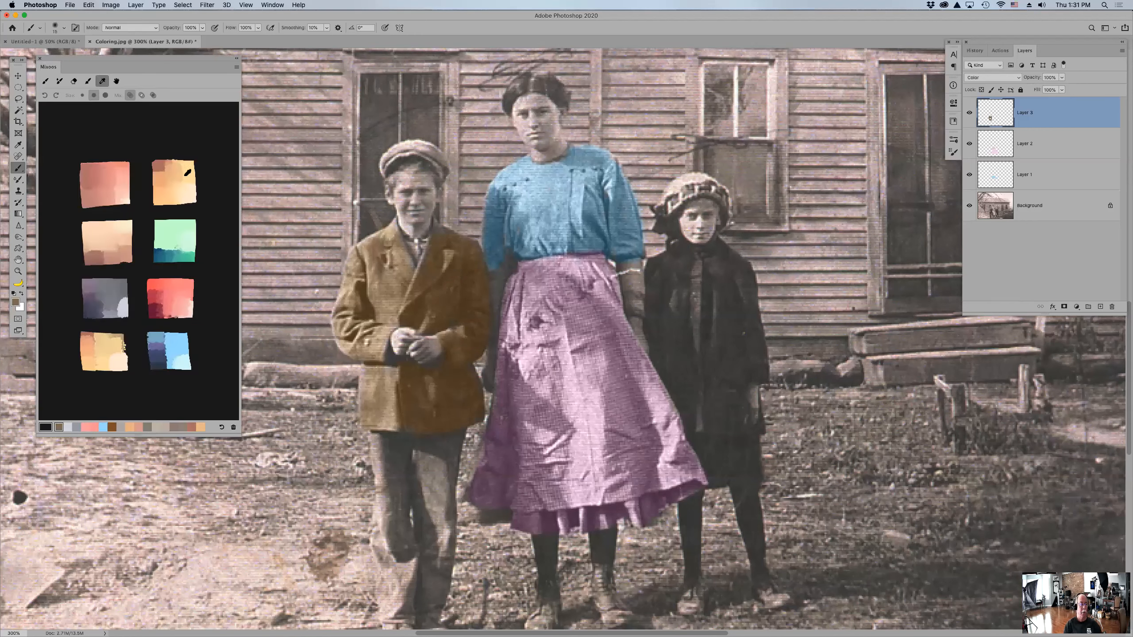
click(124, 240)
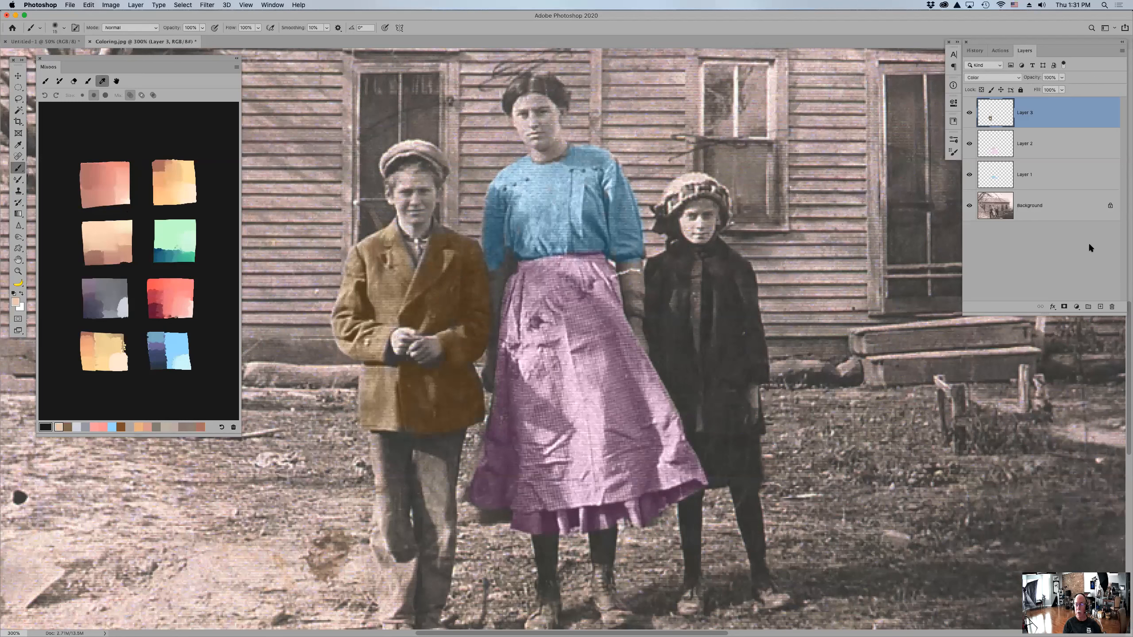
click(1100, 307)
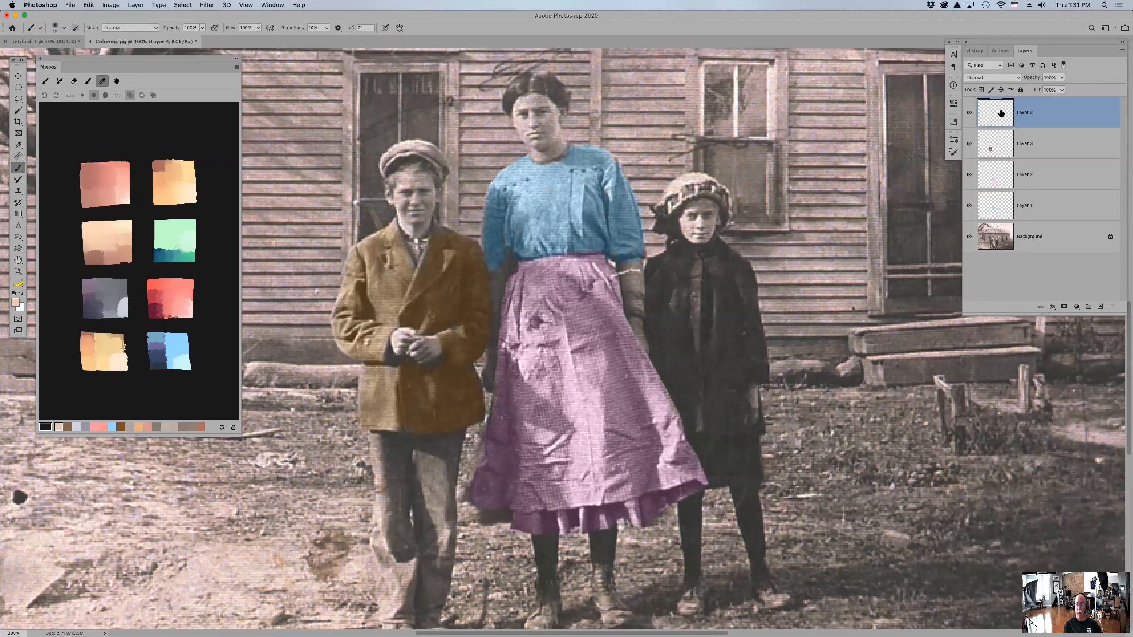
click(1000, 77)
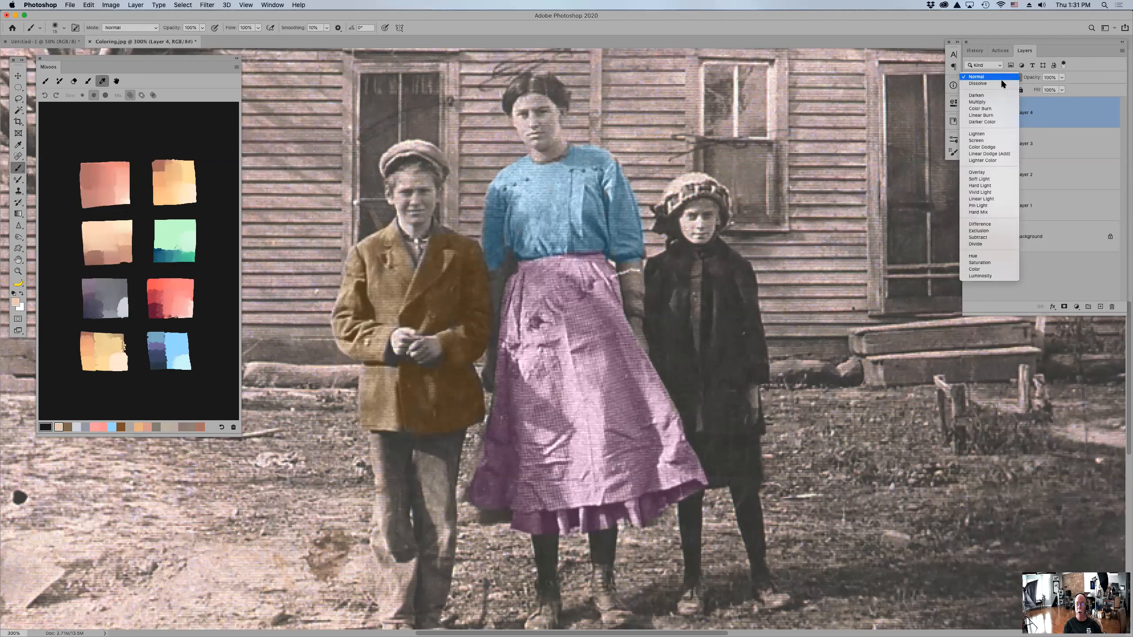
click(990, 269)
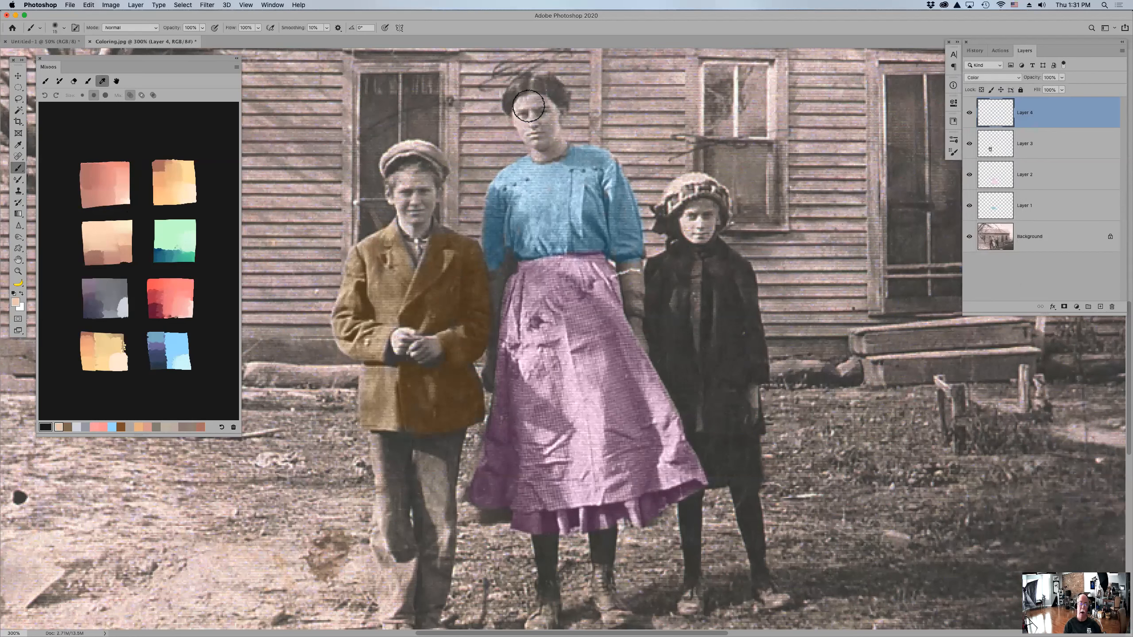
Paint the woman's face and neck in the peach tone with a smaller brush, and set the layer's opacity to 99%
key(bracketleft)
mouse_move(545, 103)
mouse_down()
mouse_move(530, 101)
mouse_move(545, 101)
mouse_move(548, 138)
mouse_move(550, 104)
mouse_move(557, 143)
mouse_move(540, 154)
mouse_move(561, 148)
mouse_move(526, 100)
mouse_move(531, 146)
mouse_move(539, 136)
mouse_move(555, 161)
mouse_move(552, 152)
mouse_up()
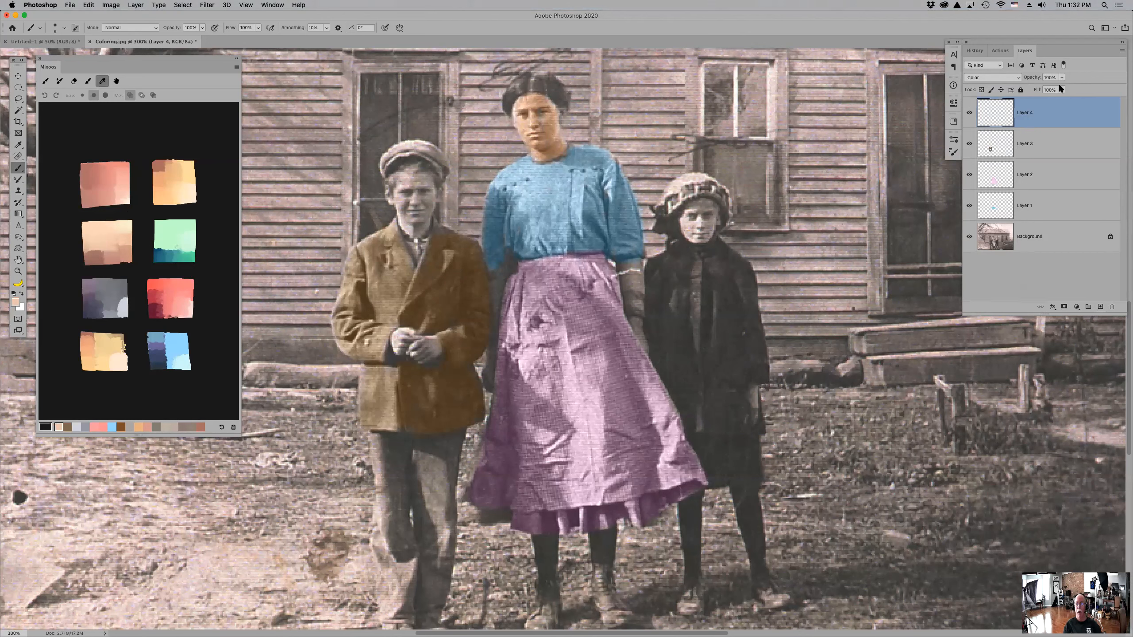
drag(1036, 79, 1005, 72)
Sample cream and yellow tones from the mixer palette and paint the boy's and the girl's faces yellow
click(193, 188)
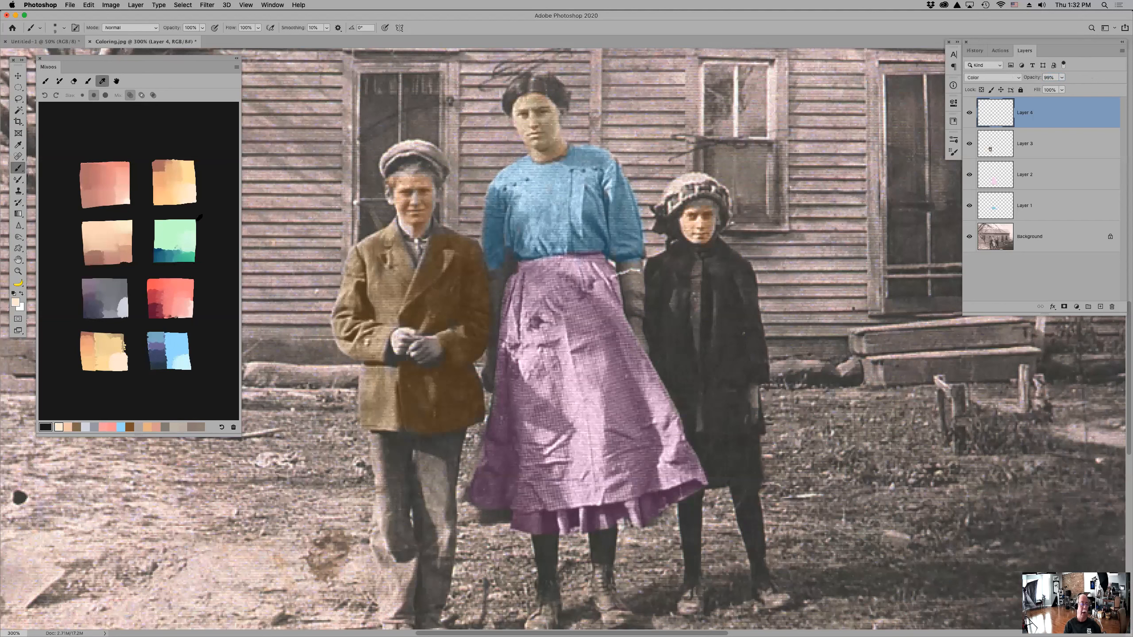
click(186, 191)
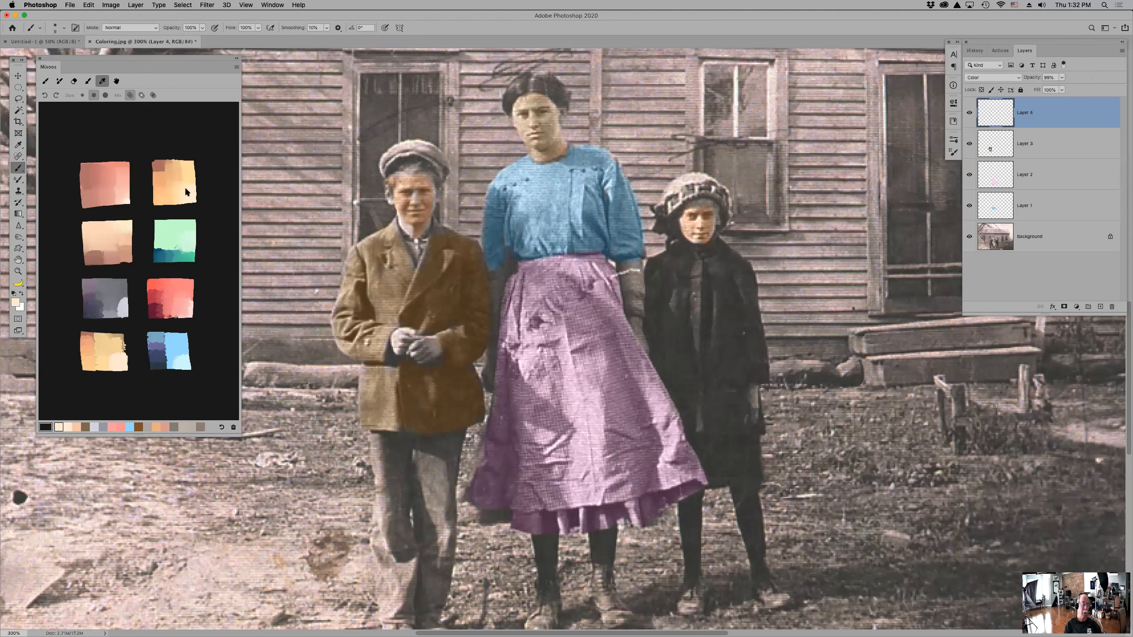
click(103, 349)
mouse_move(380, 188)
mouse_down()
mouse_move(427, 191)
mouse_move(419, 179)
mouse_move(396, 179)
mouse_move(423, 185)
mouse_move(432, 205)
mouse_move(400, 198)
mouse_move(415, 228)
mouse_move(418, 186)
mouse_move(423, 226)
mouse_up()
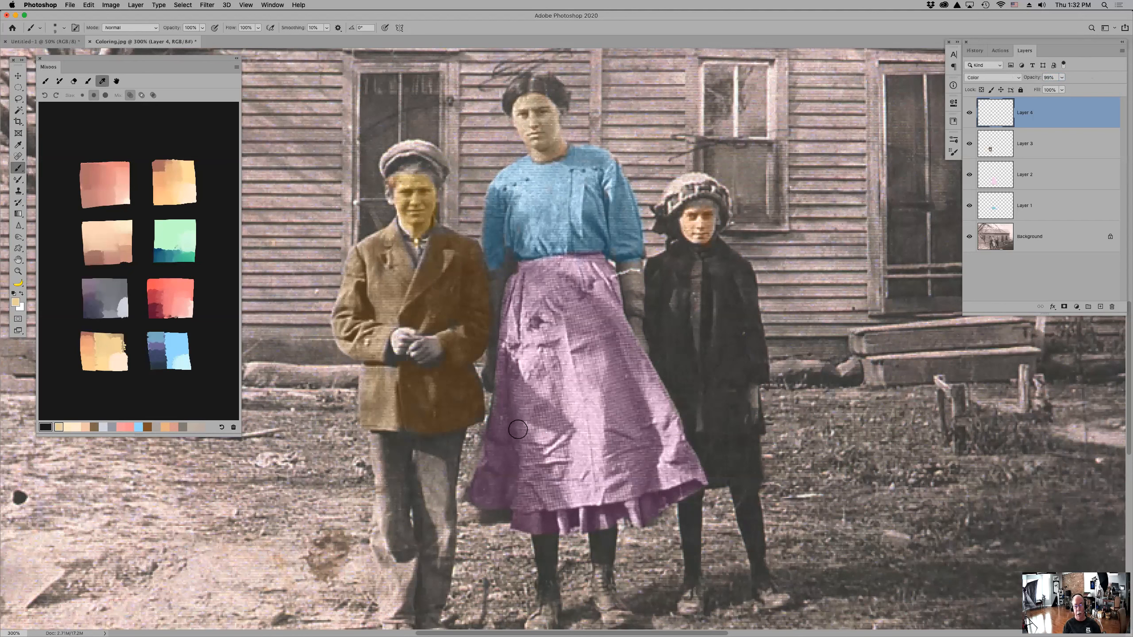
mouse_move(683, 234)
mouse_down()
mouse_move(709, 215)
mouse_move(697, 216)
mouse_up()
Paint the girl's face with a light green from the mixer palette and lower the skin layer's opacity to 20%
click(184, 241)
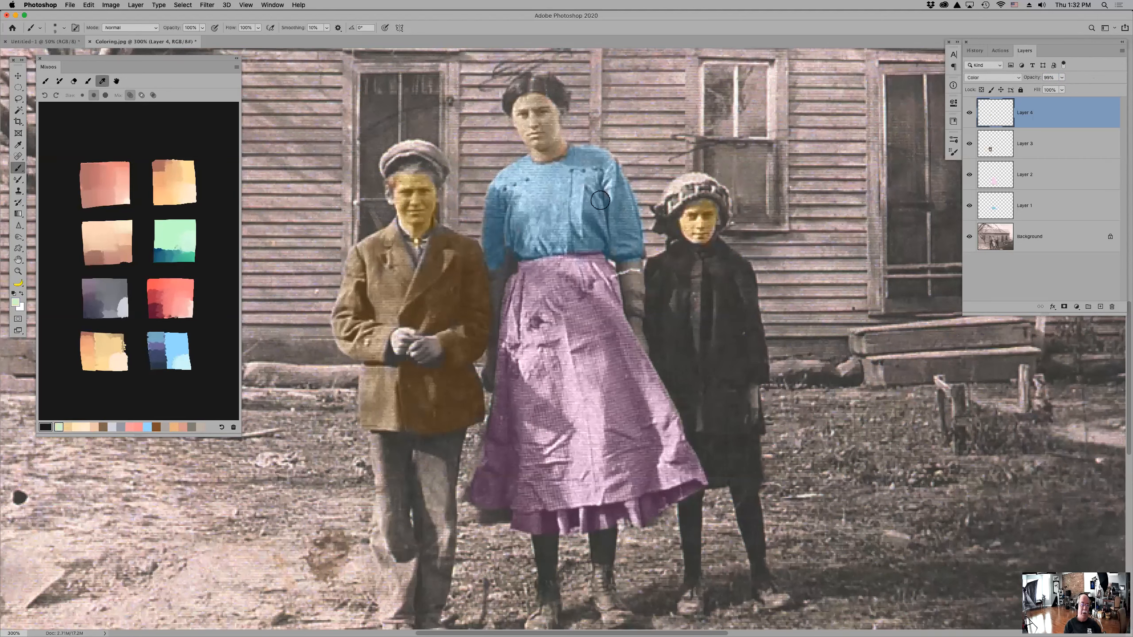
mouse_move(694, 211)
mouse_down()
mouse_move(709, 206)
mouse_move(695, 212)
mouse_move(708, 216)
mouse_move(702, 234)
mouse_move(685, 223)
mouse_move(690, 231)
mouse_move(707, 205)
mouse_move(705, 236)
mouse_move(694, 239)
mouse_move(684, 214)
mouse_move(714, 211)
mouse_up()
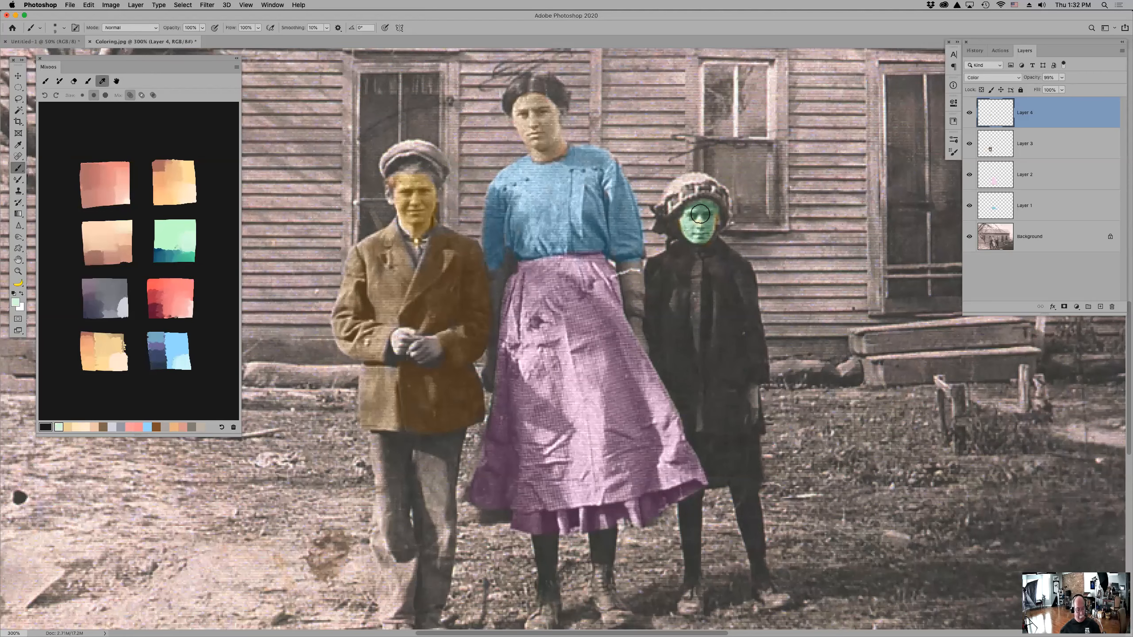
key(super+0)
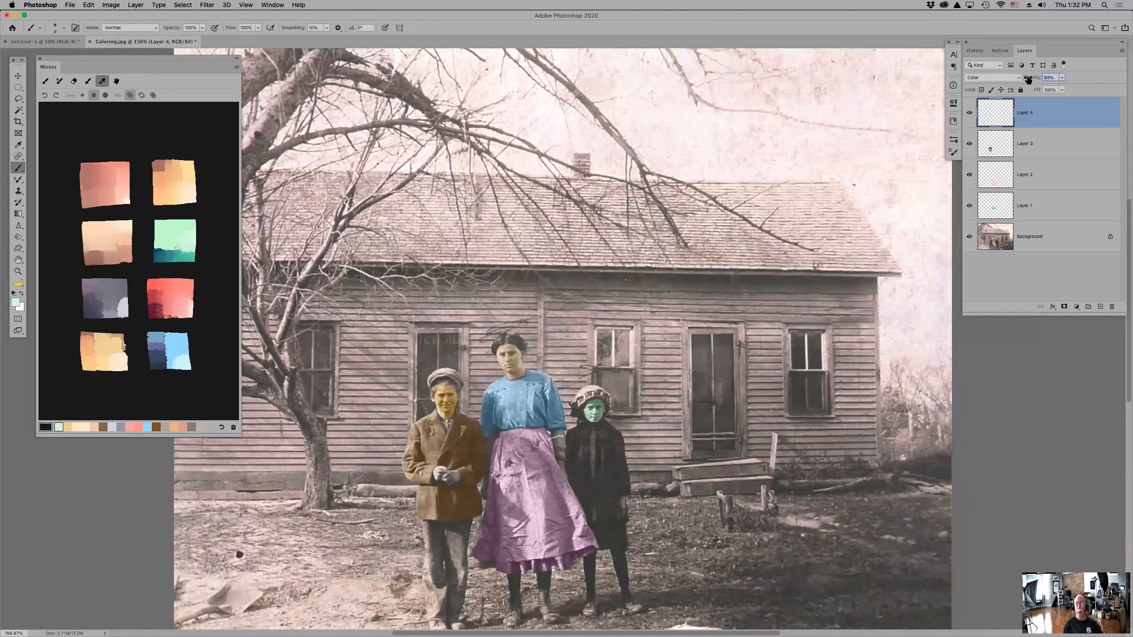
drag(1012, 79, 1006, 79)
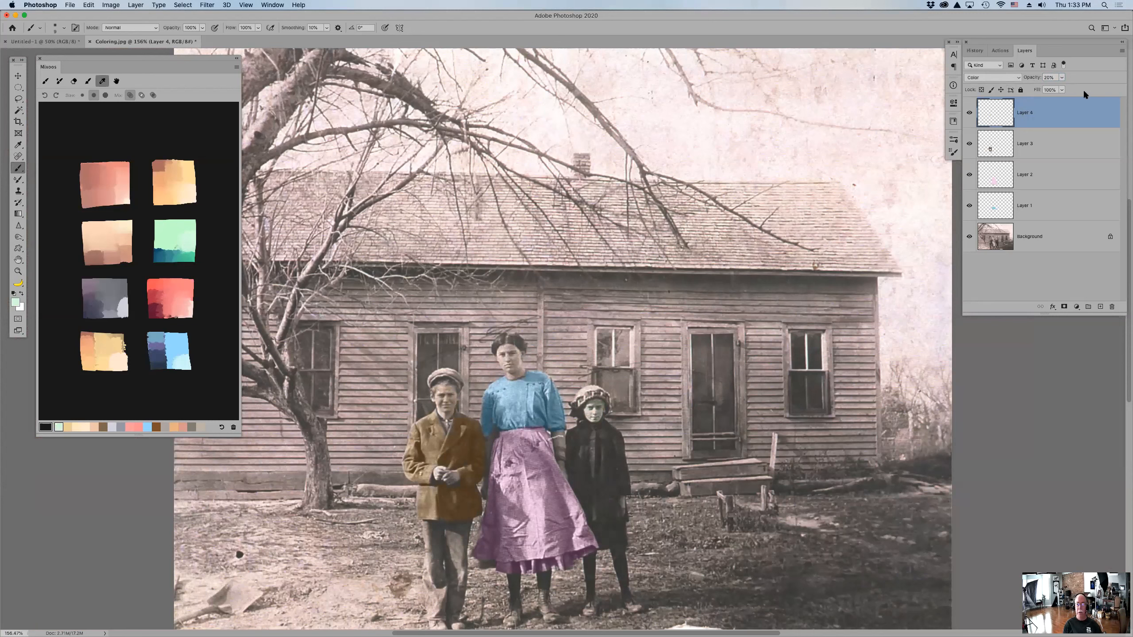
Add a new layer, set the brush's own blending mode to Color and pick light blue from the mixer palette
click(1101, 308)
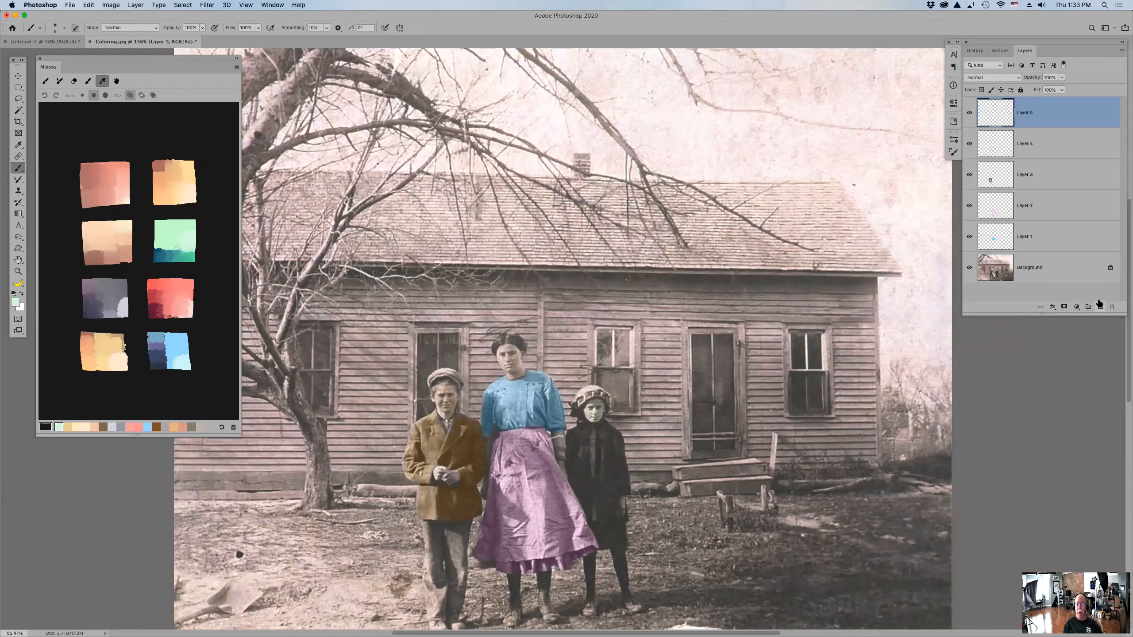
click(131, 31)
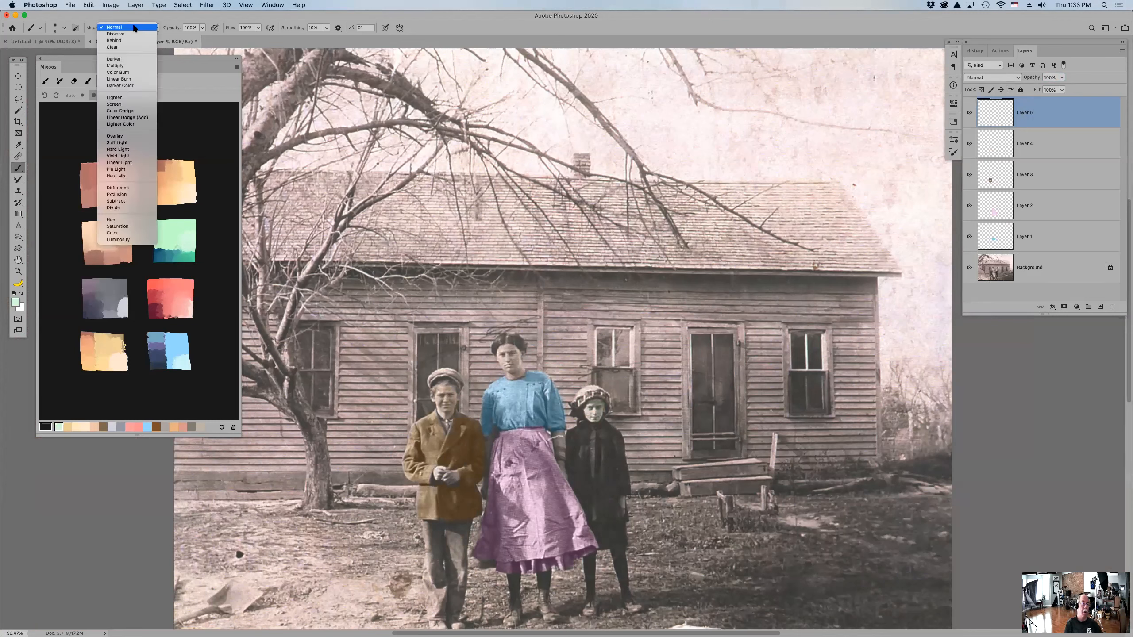
click(118, 233)
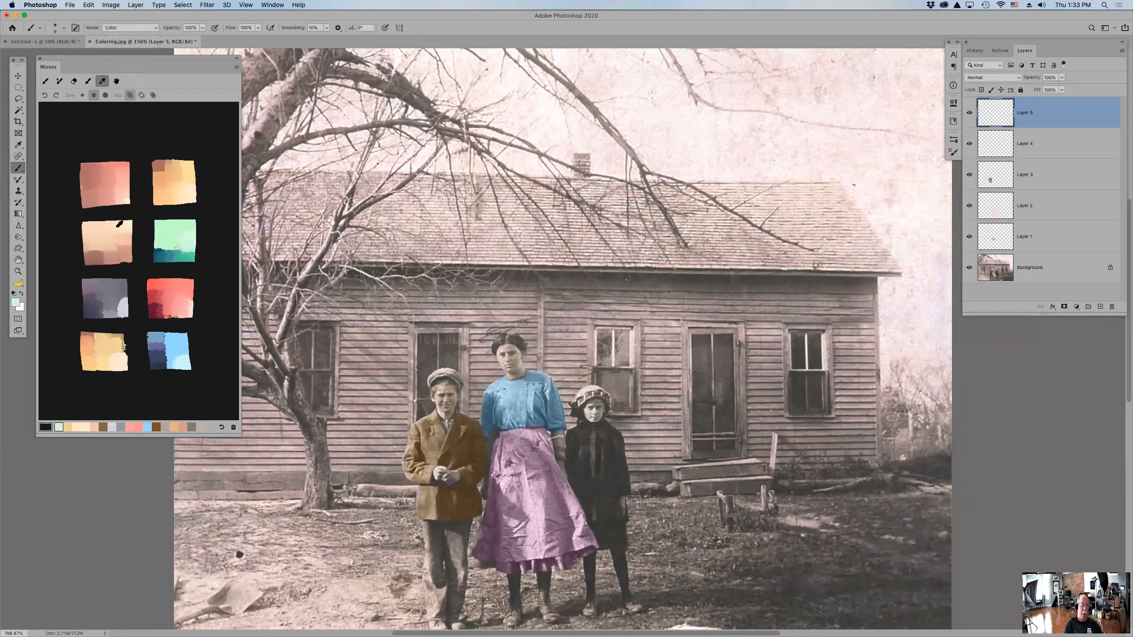
click(181, 342)
Paint the boy's cap light blue on the new layer, covering the crown and the brim
key(super+plus)
key(super+plus)
key(super+plus)
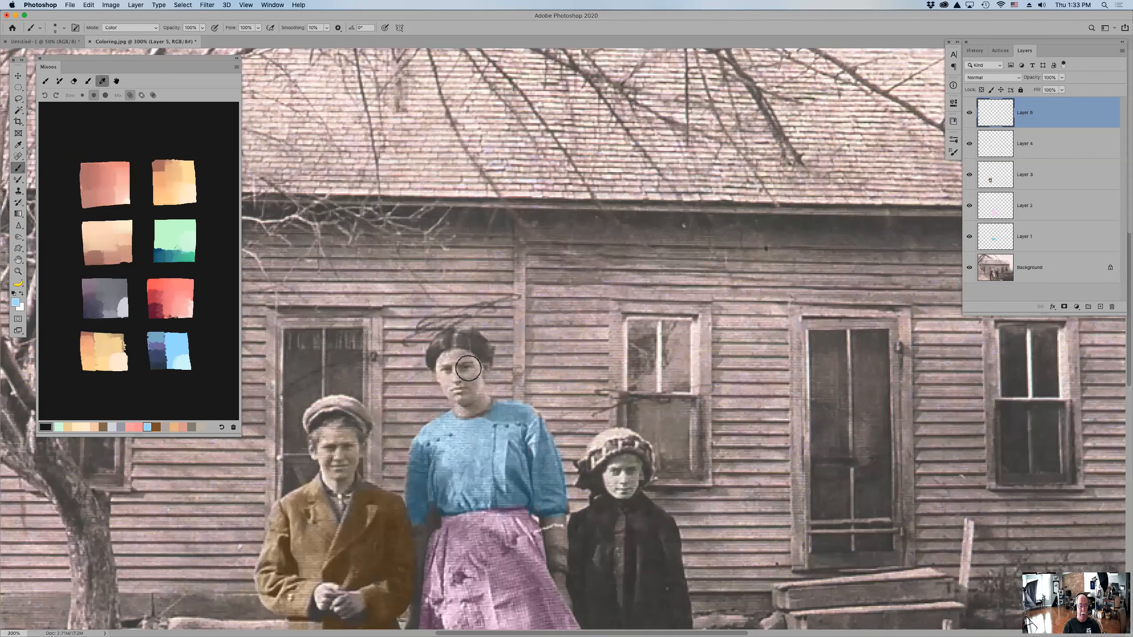
drag(251, 418, 447, 348)
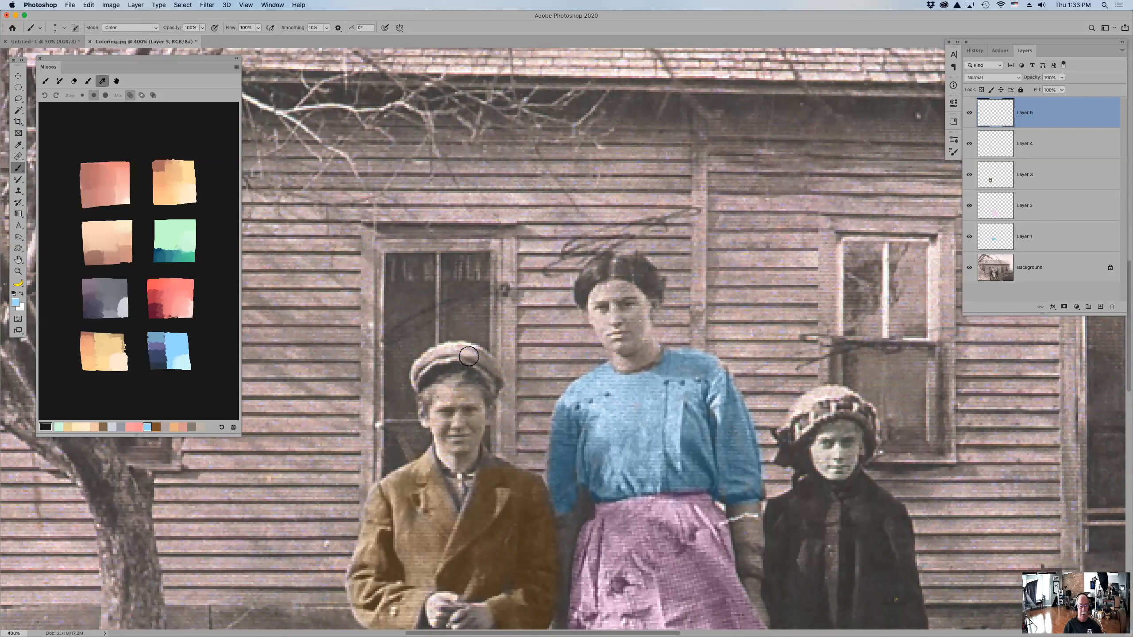
mouse_move(480, 361)
mouse_down()
mouse_move(494, 387)
mouse_move(480, 357)
mouse_move(468, 356)
mouse_move(488, 371)
mouse_move(438, 358)
mouse_move(416, 383)
mouse_move(428, 355)
mouse_move(462, 345)
mouse_move(485, 355)
mouse_move(499, 388)
mouse_move(472, 355)
mouse_move(432, 362)
mouse_up()
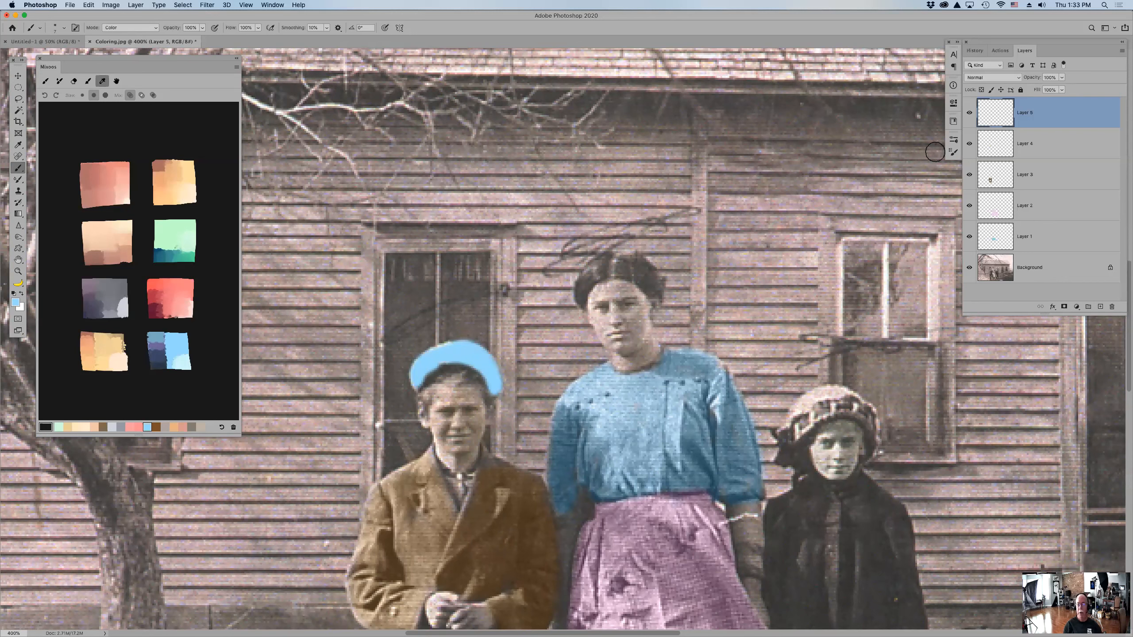
Set the cap layer's blend mode to Color and reduce its opacity to mute the blue
click(1006, 76)
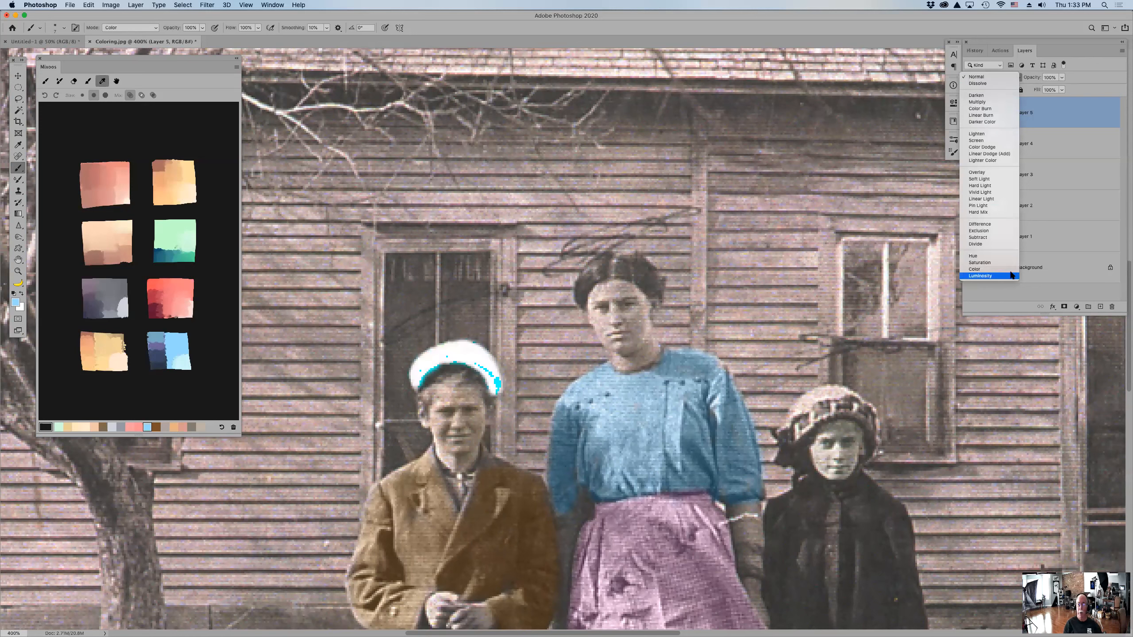
click(990, 270)
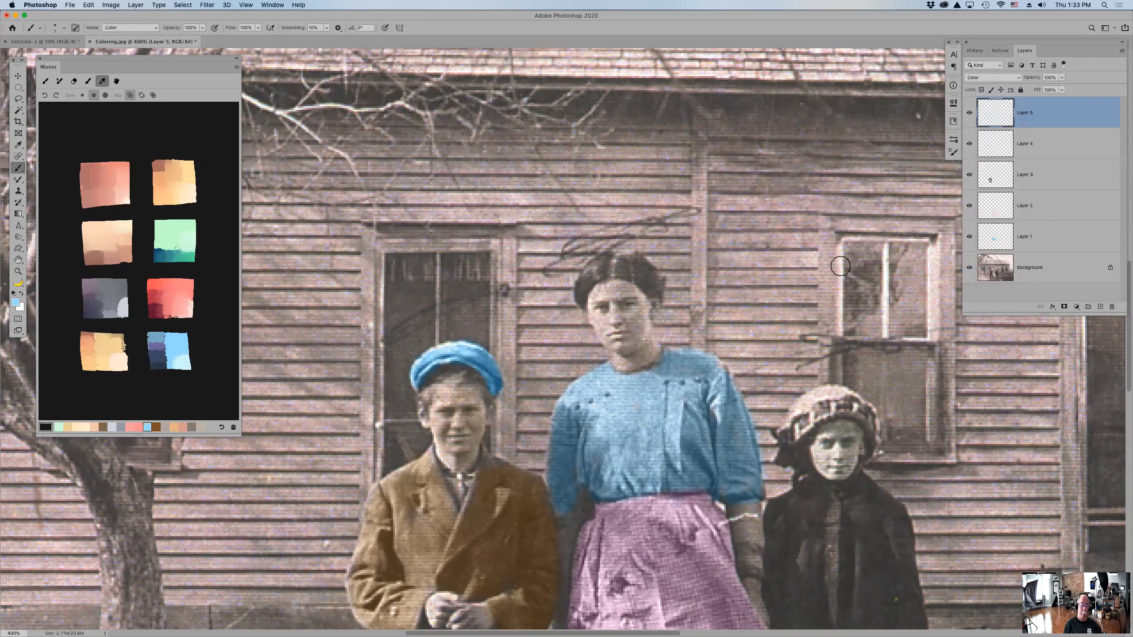
drag(1025, 77, 1034, 78)
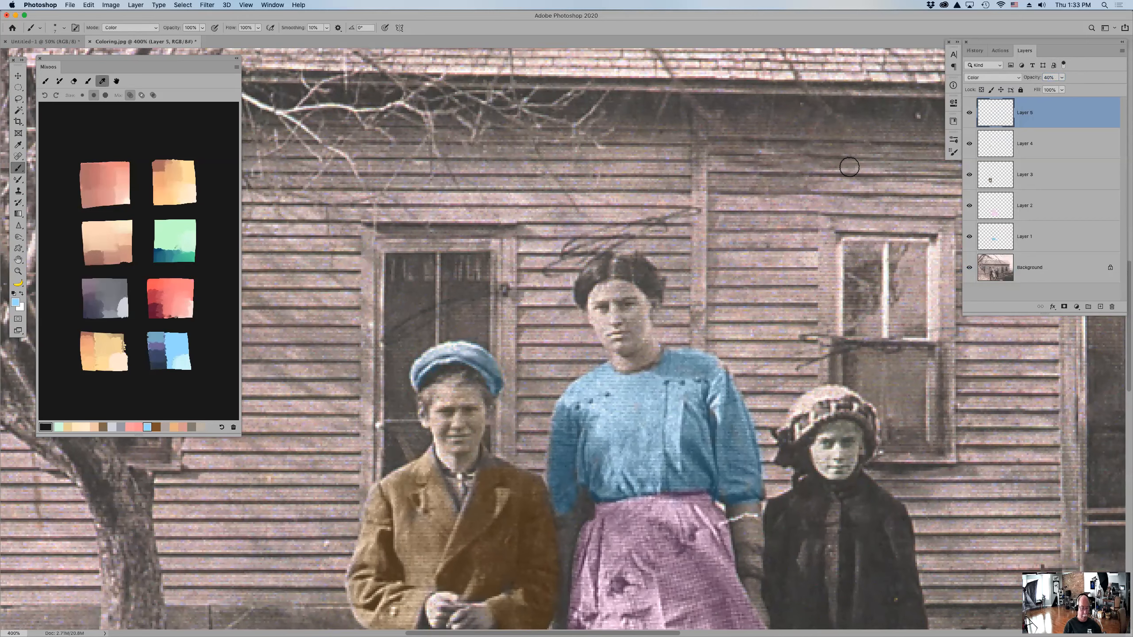
Pick a dark green from the mixer palette and add a new layer with the Color blend mode for the grass
key(super+minus)
key(super+minus)
key(super+minus)
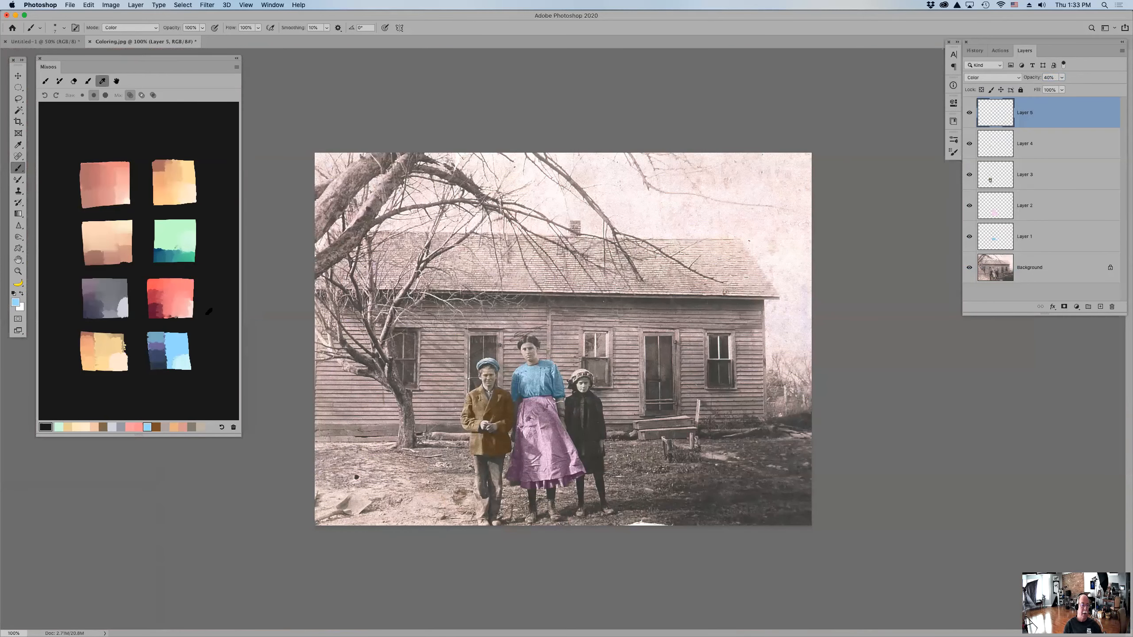
click(178, 259)
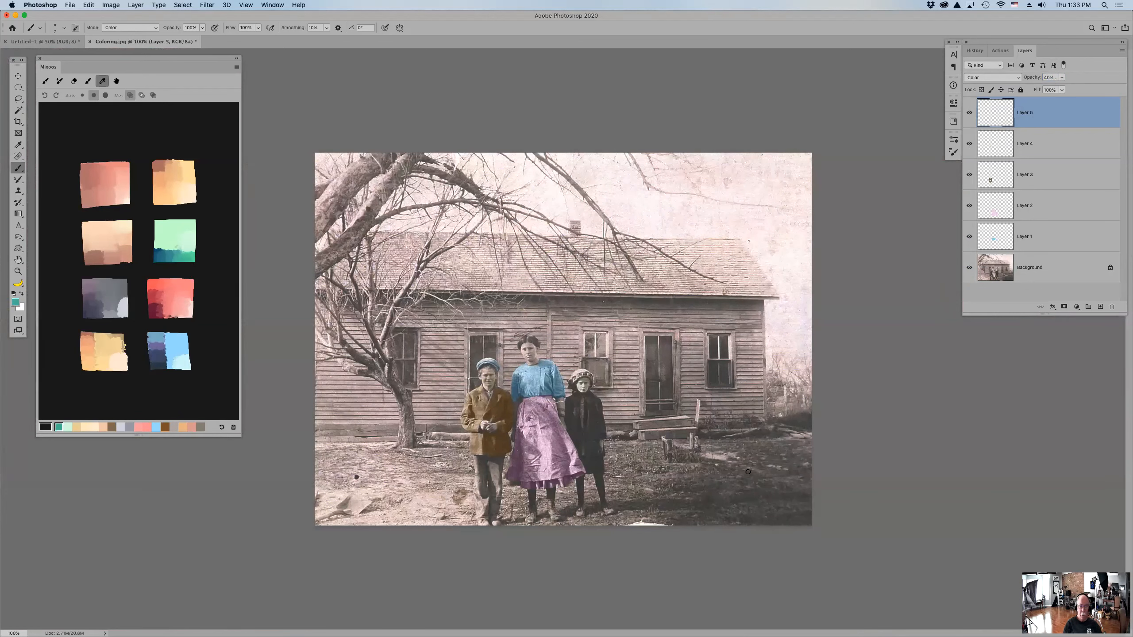
click(1100, 307)
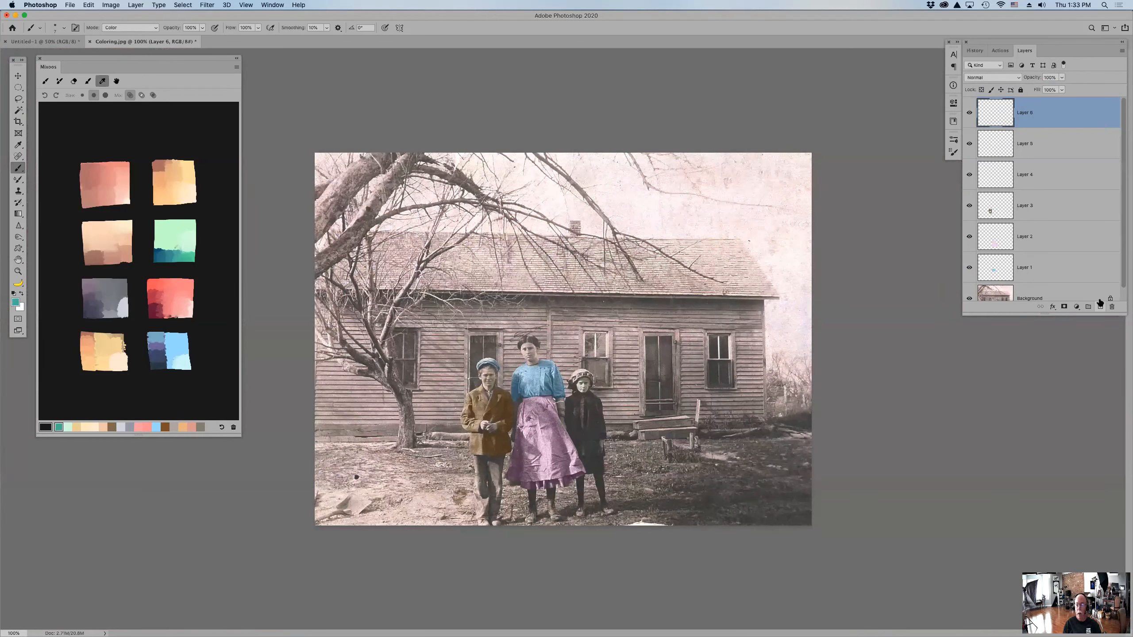
click(1014, 77)
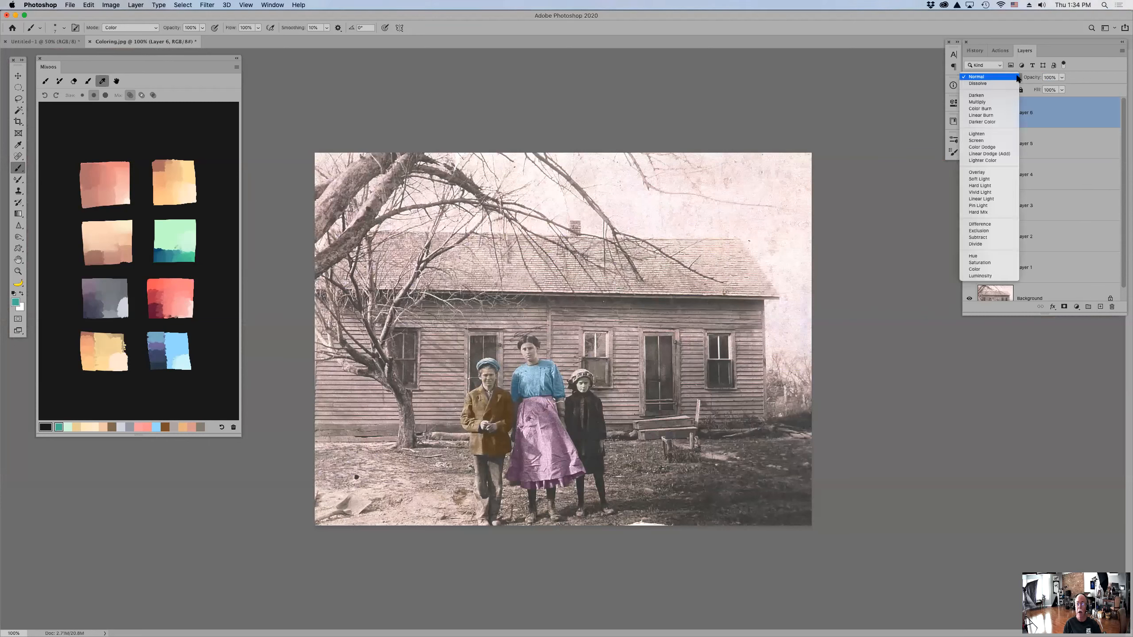
click(983, 269)
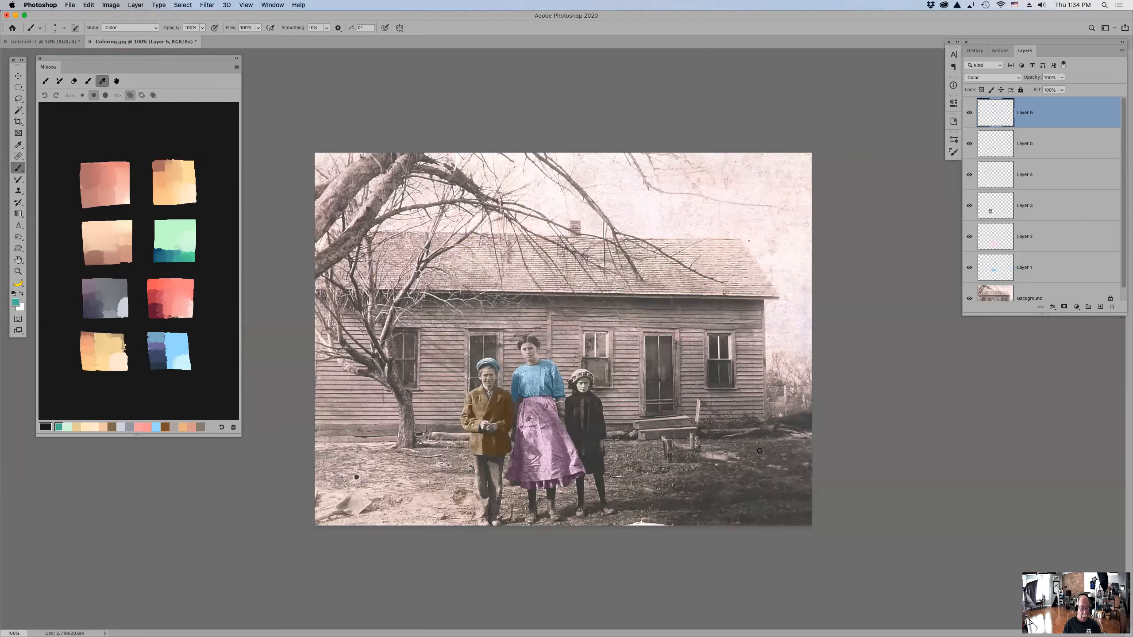
Enlarge the brush, replace the dark green test stroke with light green, and paint the lawn between the girl and the photo's right edge
key(bracketright)
key(bracketright)
mouse_move(772, 446)
mouse_down()
mouse_move(723, 449)
mouse_move(805, 438)
mouse_move(794, 440)
mouse_up()
key(super+z)
click(178, 233)
mouse_move(784, 443)
mouse_down()
mouse_move(673, 465)
mouse_move(623, 452)
mouse_move(623, 500)
mouse_move(796, 472)
mouse_move(787, 462)
mouse_move(810, 450)
mouse_move(799, 463)
mouse_move(802, 527)
mouse_move(634, 517)
mouse_move(618, 480)
mouse_move(735, 461)
mouse_move(698, 465)
mouse_move(702, 504)
mouse_move(637, 528)
mouse_up()
drag(614, 529, 591, 531)
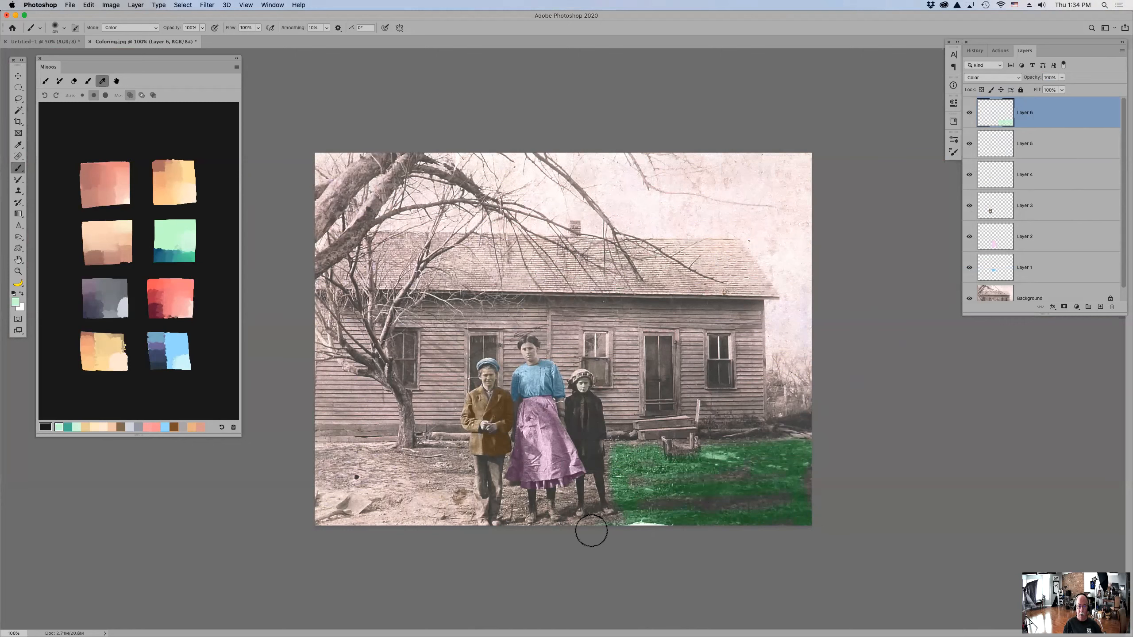
Fill in the green grass around the girl's legs and up to the woman's feet, using a smaller brush for the edges
mouse_move(627, 490)
mouse_down()
mouse_move(610, 450)
mouse_move(641, 454)
mouse_move(634, 485)
mouse_move(678, 505)
mouse_move(801, 493)
mouse_move(818, 459)
mouse_move(720, 483)
mouse_move(783, 459)
mouse_move(775, 450)
mouse_move(790, 461)
mouse_move(710, 512)
mouse_move(778, 505)
mouse_move(672, 510)
mouse_move(653, 495)
mouse_move(638, 510)
mouse_move(649, 484)
mouse_move(615, 475)
mouse_up()
key(bracketleft)
key(bracketleft)
key(bracketleft)
key(bracketleft)
key(bracketleft)
key(bracketleft)
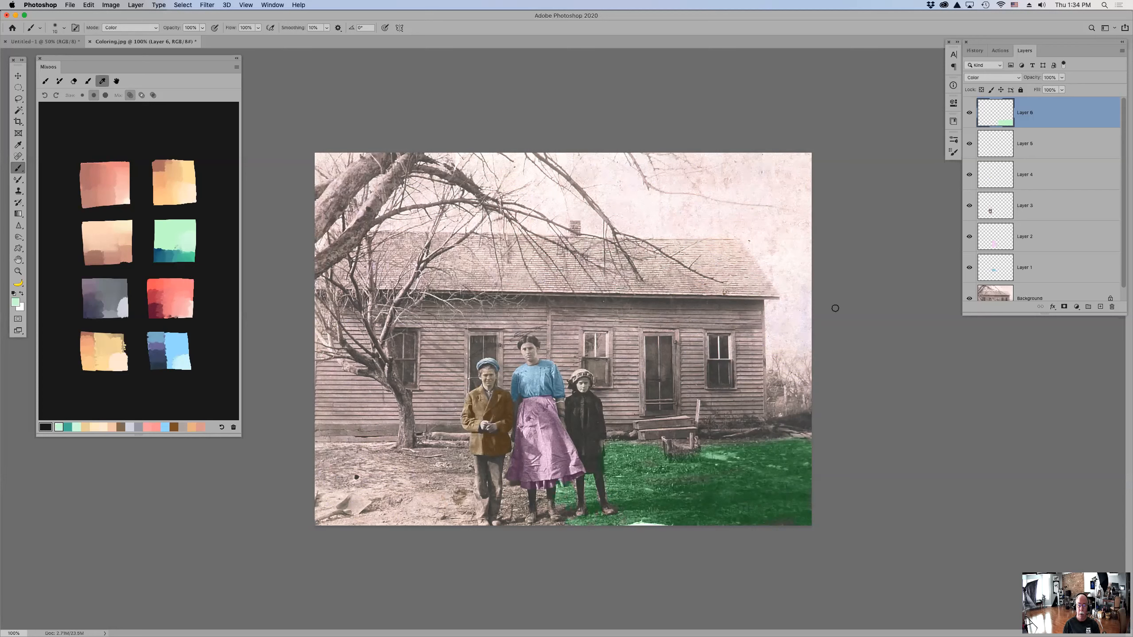
Lower the grass layer's opacity to 66% and fit the whole photo in view
mouse_move(1031, 79)
mouse_down()
mouse_move(1022, 79)
mouse_move(1037, 77)
mouse_up()
key(super+minus)
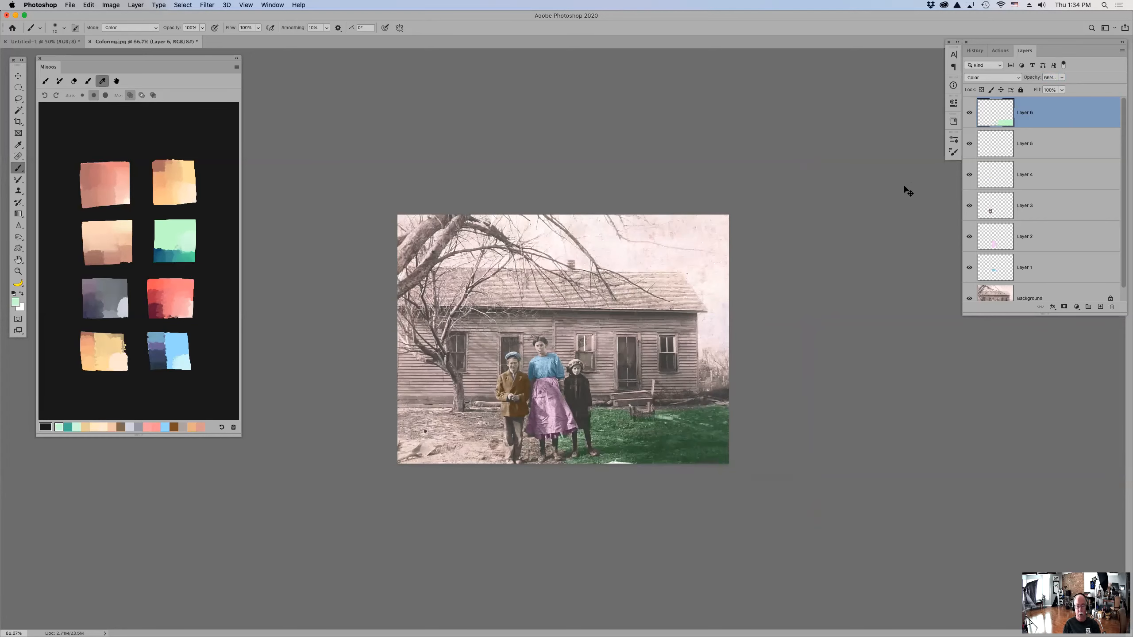
key(super+0)
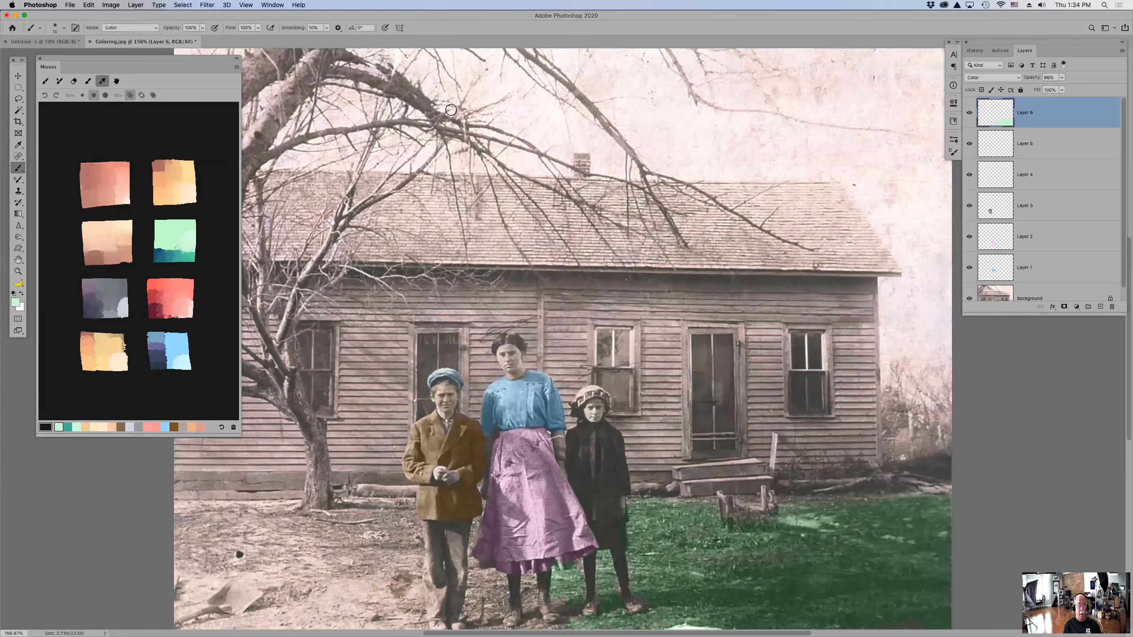
Collapse the colour mixer and paint light green over the house siding around the left window and behind the tree
click(237, 59)
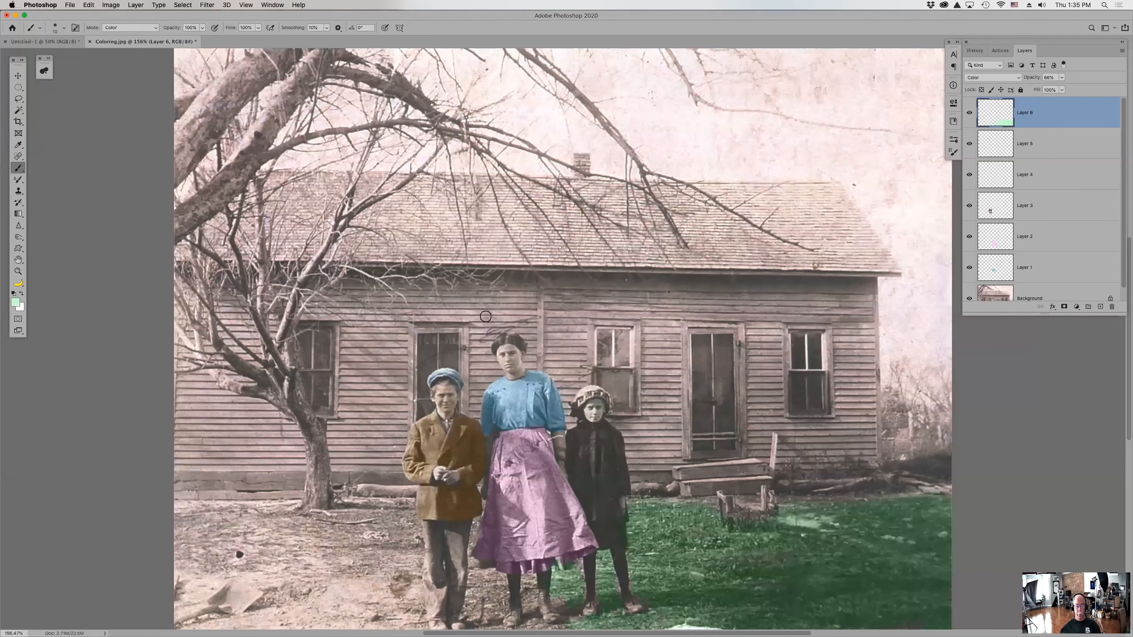
scroll(494, 317, down, 2)
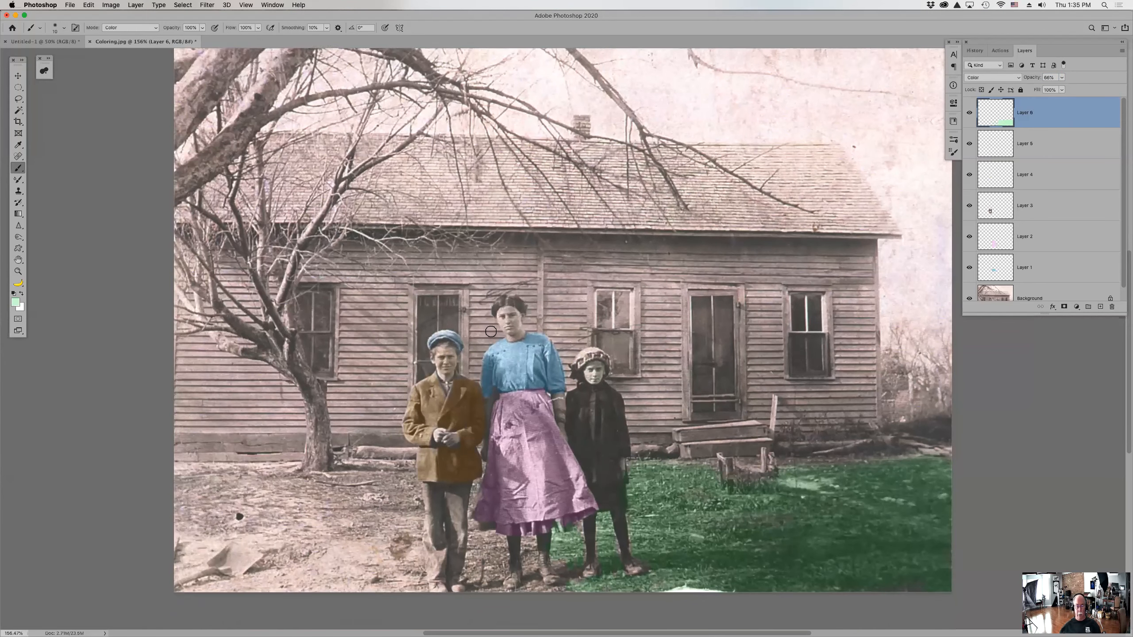
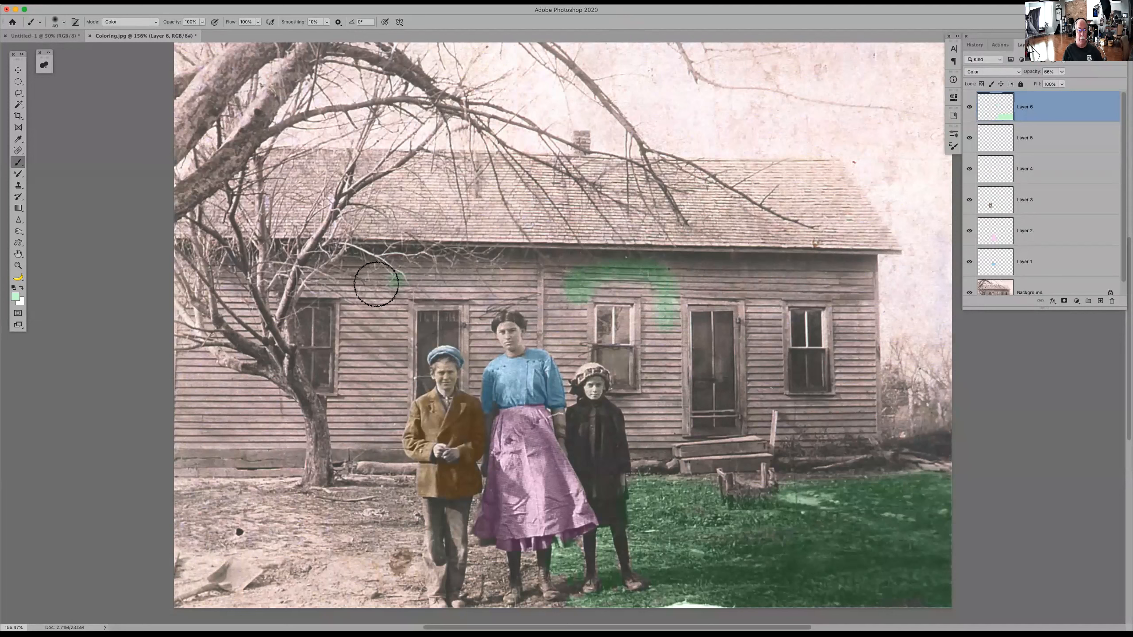
mouse_move(341, 282)
mouse_down()
mouse_move(367, 413)
mouse_move(333, 315)
mouse_move(365, 431)
mouse_move(367, 312)
mouse_move(374, 351)
mouse_move(380, 297)
mouse_move(389, 339)
mouse_move(390, 304)
mouse_move(403, 409)
mouse_move(400, 428)
mouse_move(378, 364)
mouse_move(374, 447)
mouse_move(347, 424)
mouse_move(337, 438)
mouse_move(332, 303)
mouse_move(308, 269)
mouse_move(480, 238)
mouse_move(539, 250)
mouse_move(392, 280)
mouse_move(500, 278)
mouse_move(362, 286)
mouse_move(509, 271)
mouse_move(377, 272)
mouse_move(348, 348)
mouse_up()
mouse_move(207, 415)
mouse_down()
mouse_move(190, 400)
mouse_move(247, 409)
mouse_move(193, 403)
mouse_move(227, 414)
mouse_move(179, 437)
mouse_move(251, 426)
mouse_up()
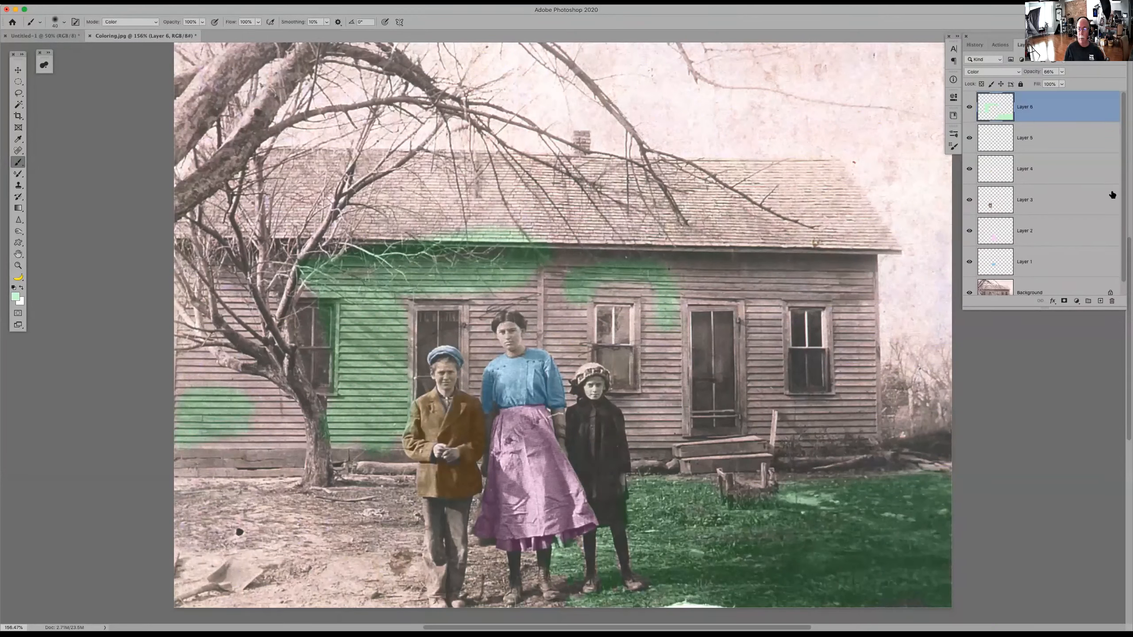
Add a new layer, try two light green test strokes across the roof's left half, and undo them
click(1100, 302)
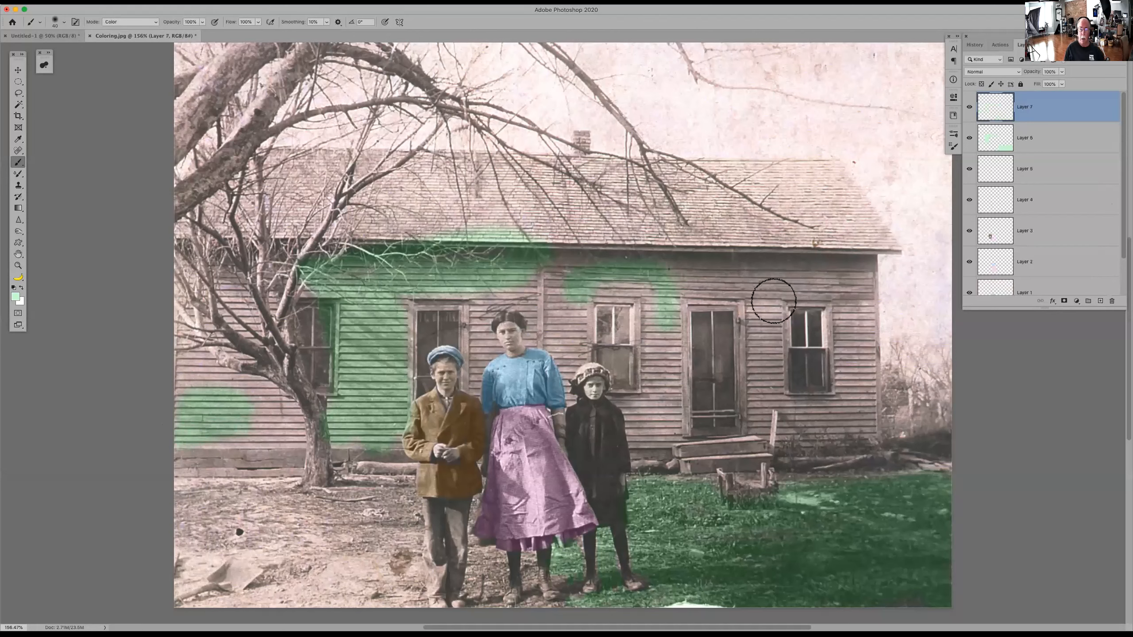
mouse_move(288, 181)
mouse_down()
mouse_move(419, 151)
mouse_move(529, 147)
mouse_up()
drag(380, 220, 556, 191)
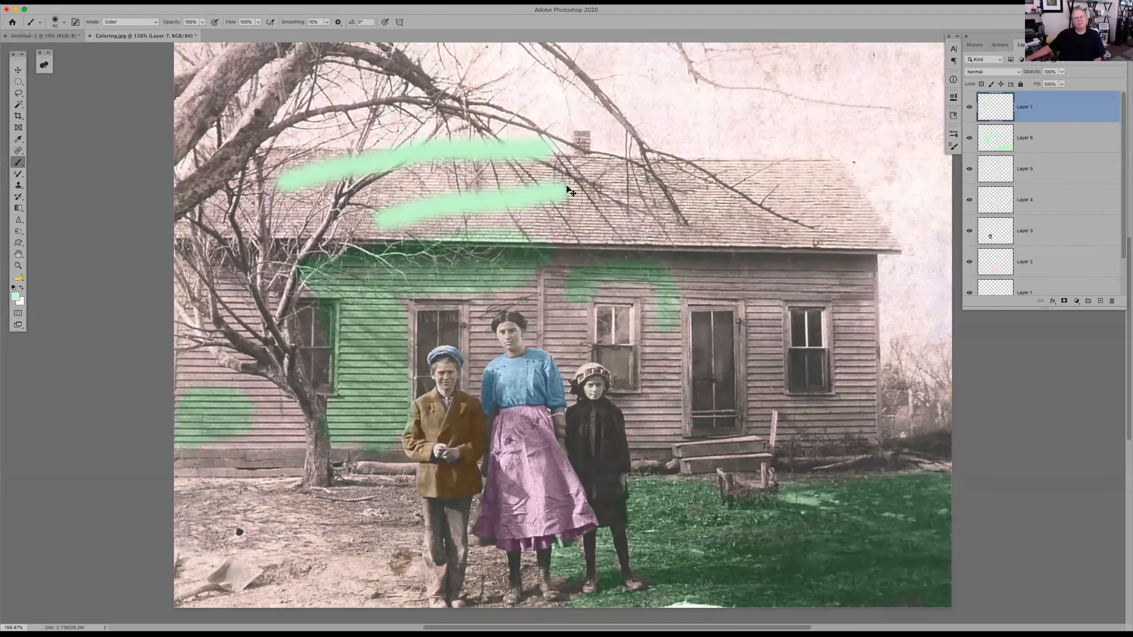
key(super+z)
key(super+z)
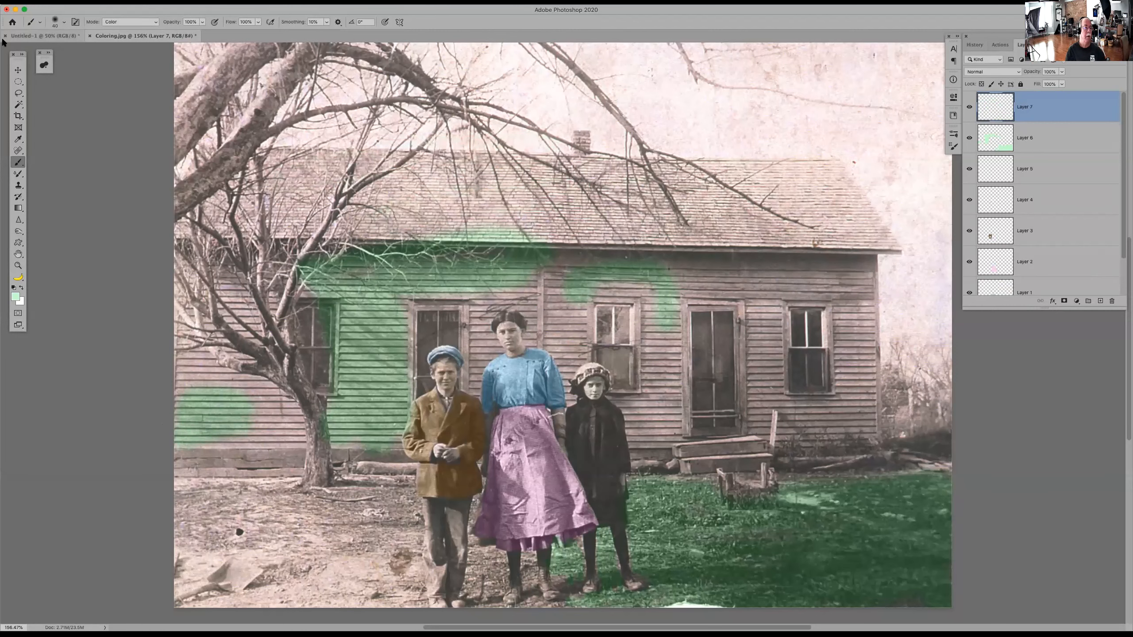
Choose the Soft Round Pressure Opacity brush and paint light green test strokes across the right half of the roof
click(54, 22)
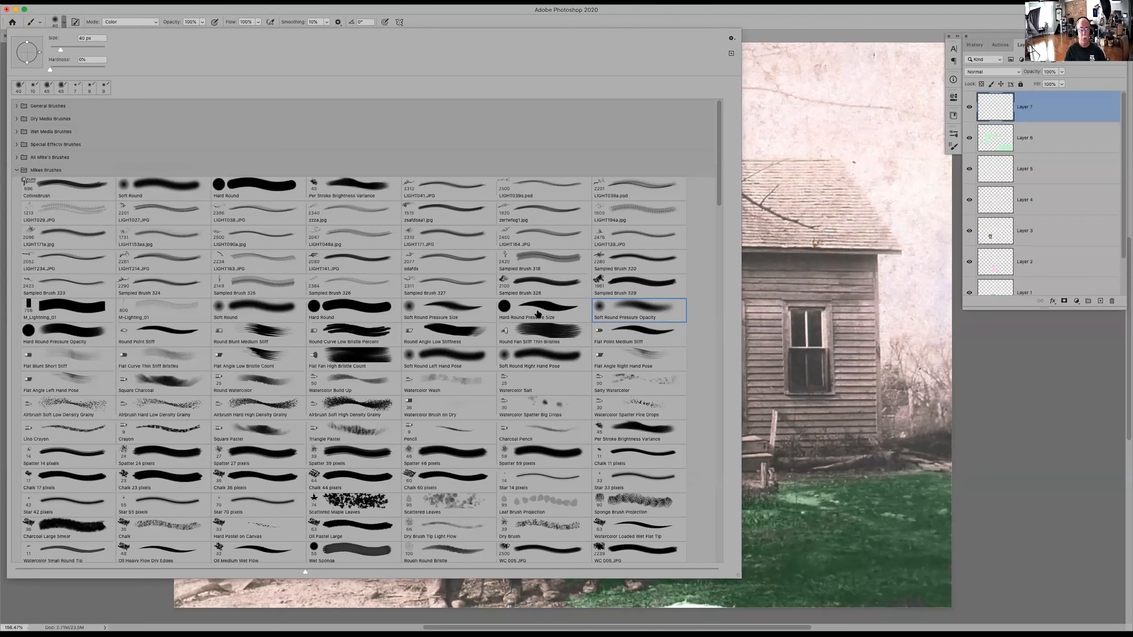
double_click(636, 307)
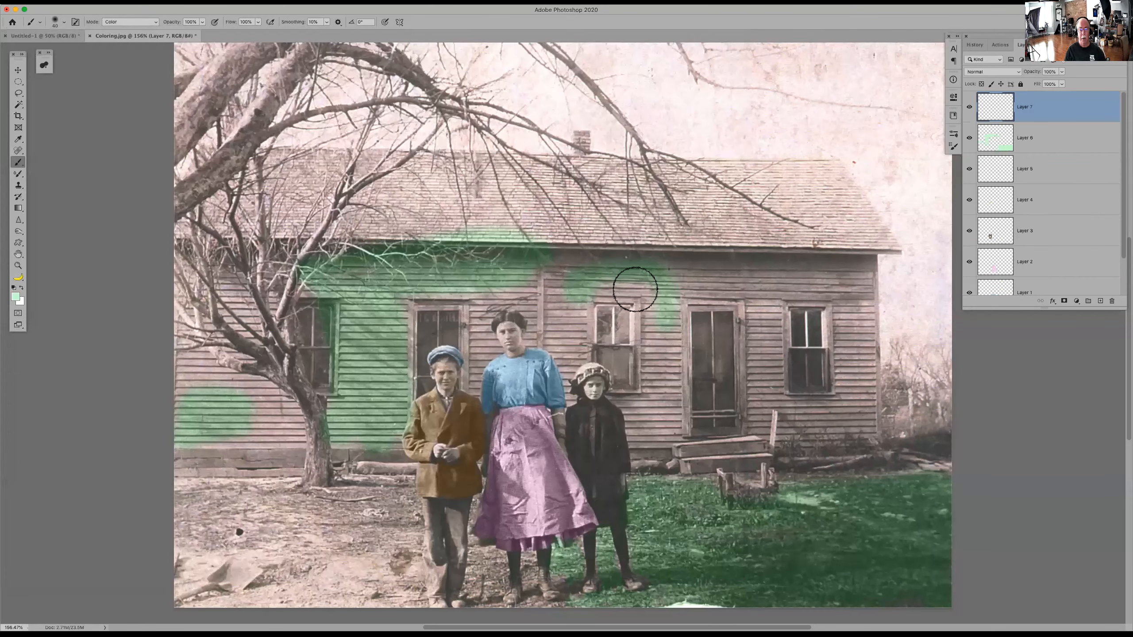
drag(573, 202, 713, 188)
mouse_move(645, 234)
mouse_down()
mouse_move(779, 220)
mouse_move(809, 200)
mouse_move(809, 157)
mouse_up()
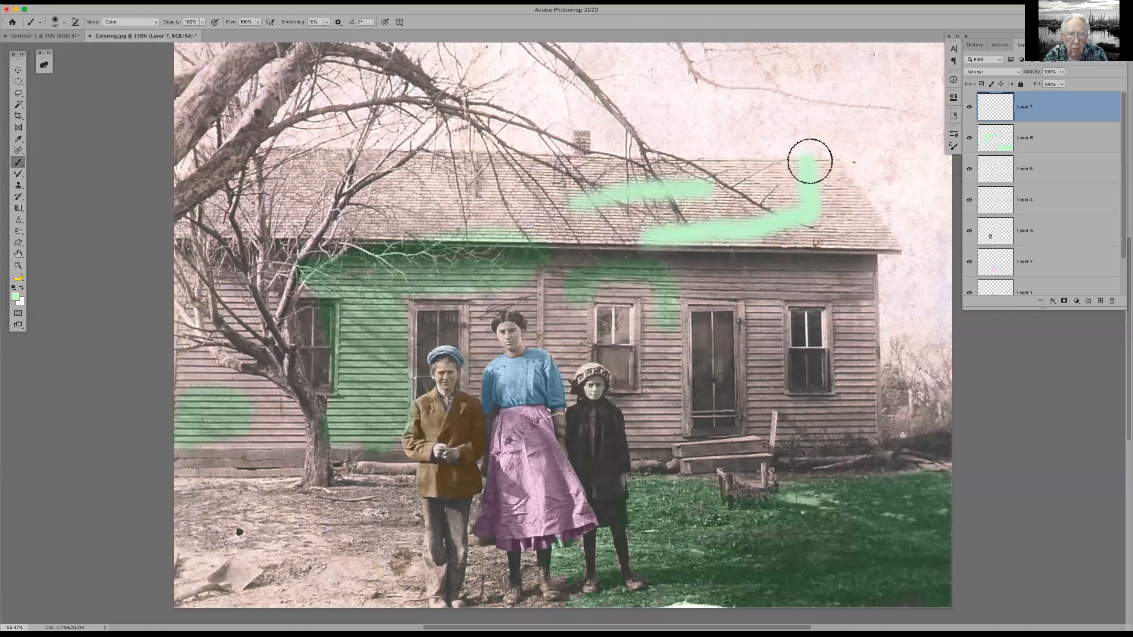
drag(739, 152, 744, 183)
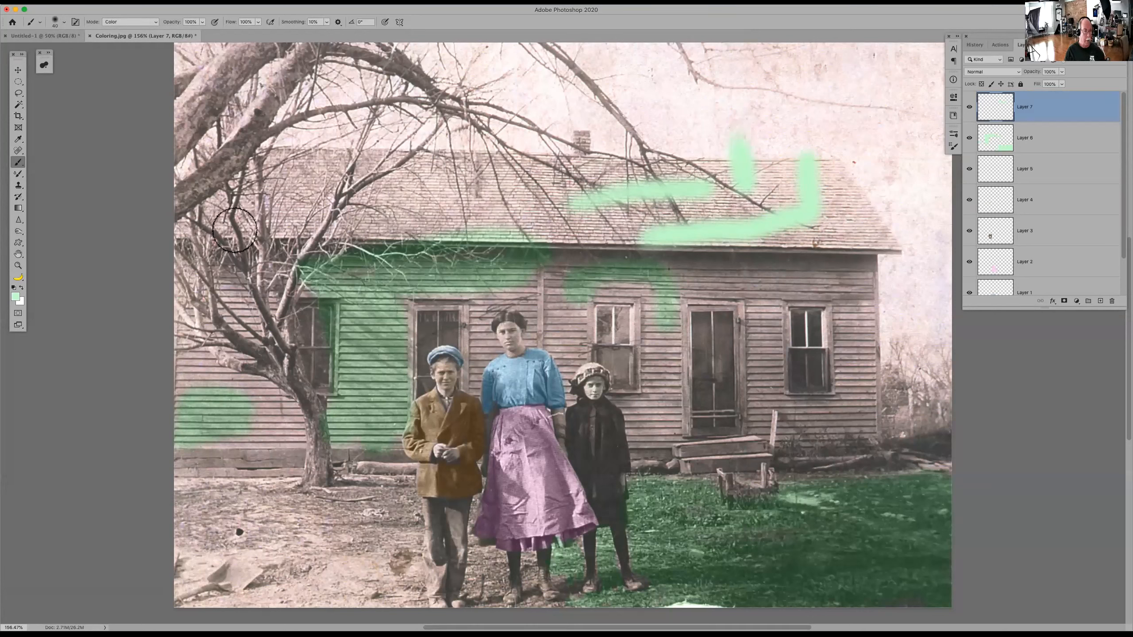
Set the foreground colour to dark green 0f7e21, test light and heavy strokes on the left roof and siding, and delete the test layer
click(14, 296)
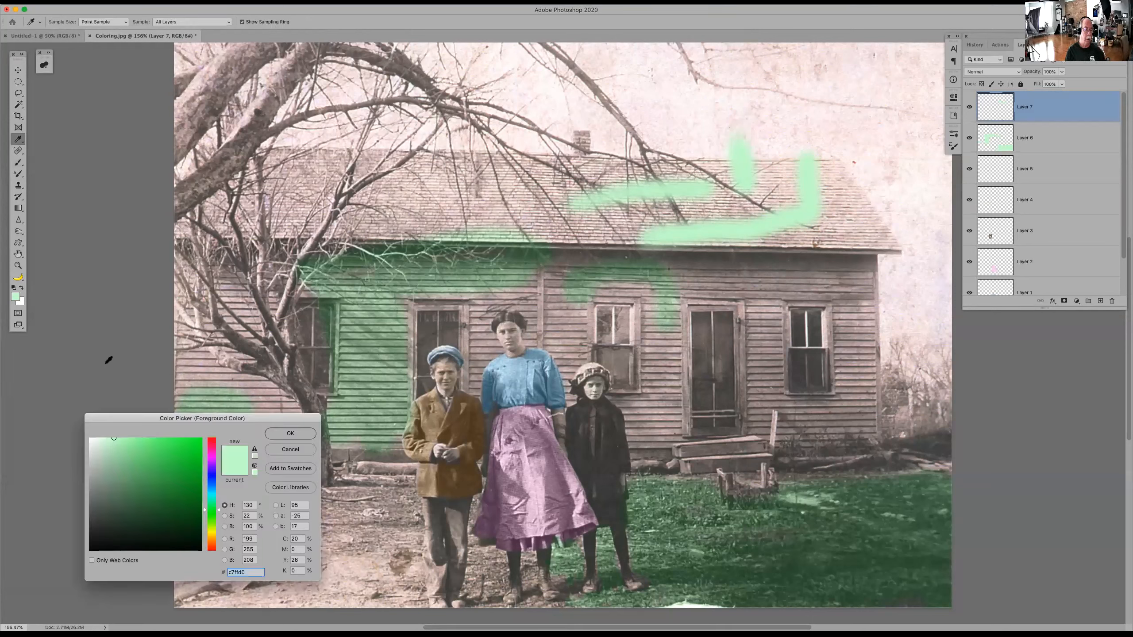
click(188, 495)
click(273, 434)
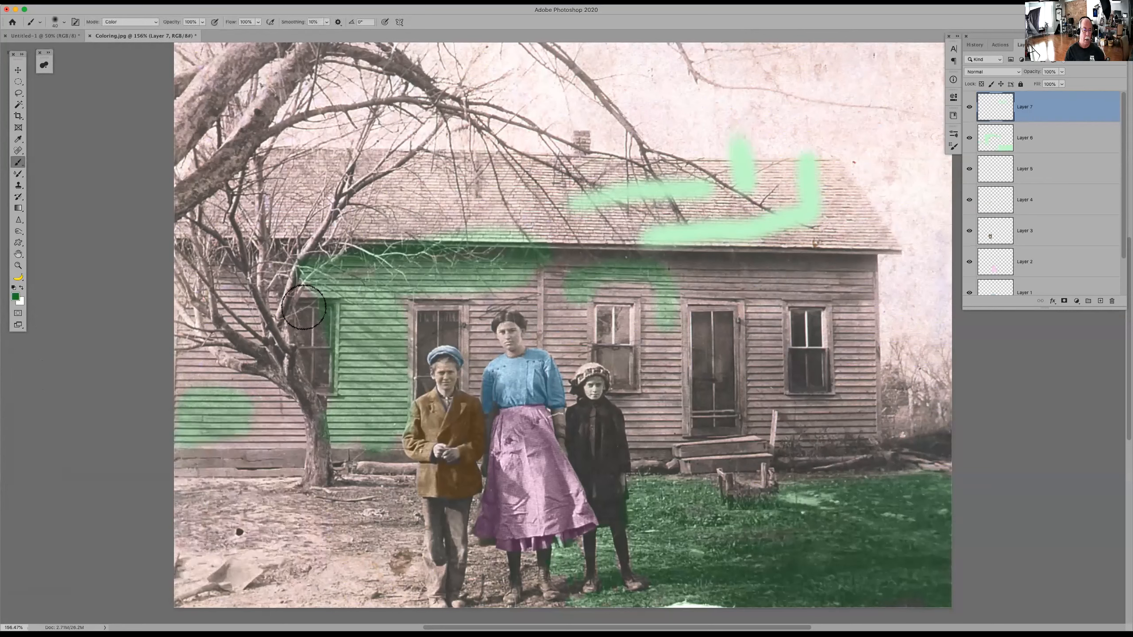
drag(275, 164, 518, 154)
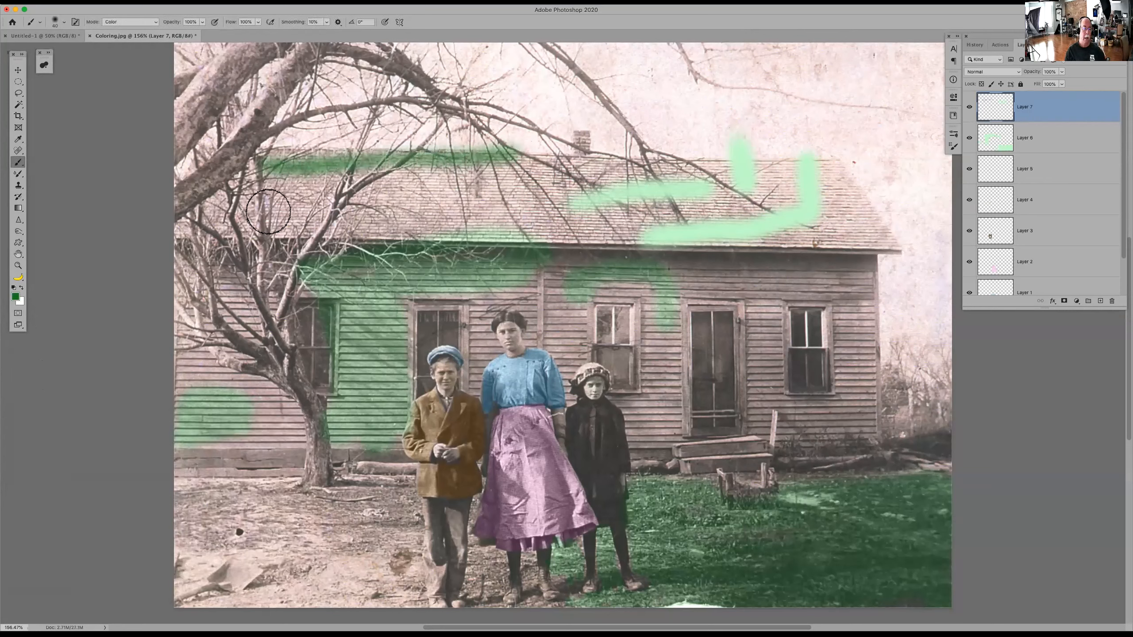
drag(264, 207, 523, 193)
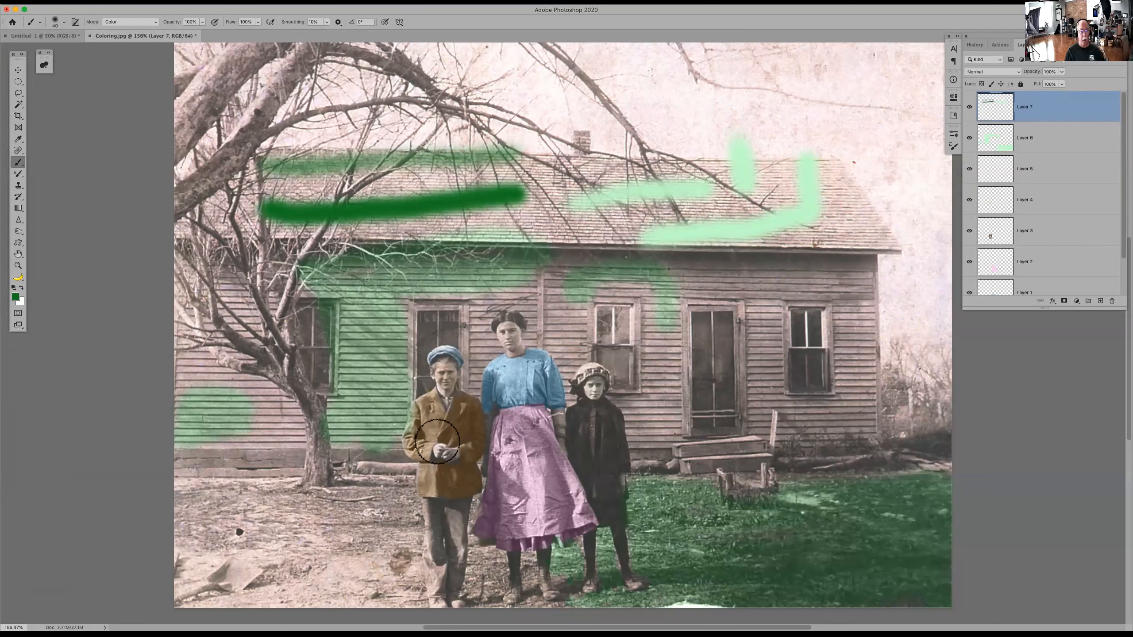
mouse_move(196, 333)
mouse_down()
mouse_move(190, 377)
mouse_move(176, 338)
mouse_move(195, 413)
mouse_move(190, 427)
mouse_move(180, 401)
mouse_move(182, 432)
mouse_move(288, 435)
mouse_move(218, 382)
mouse_move(263, 394)
mouse_move(291, 425)
mouse_move(208, 413)
mouse_move(188, 354)
mouse_move(253, 427)
mouse_up()
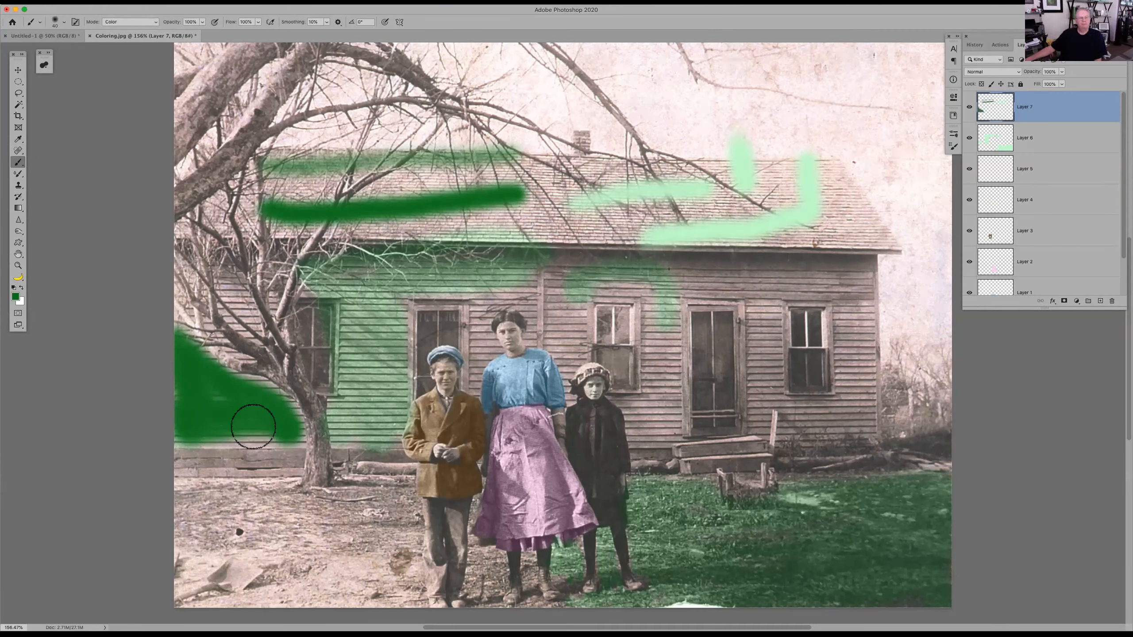
mouse_move(233, 302)
mouse_down()
mouse_move(241, 331)
mouse_move(264, 321)
mouse_move(201, 278)
mouse_up()
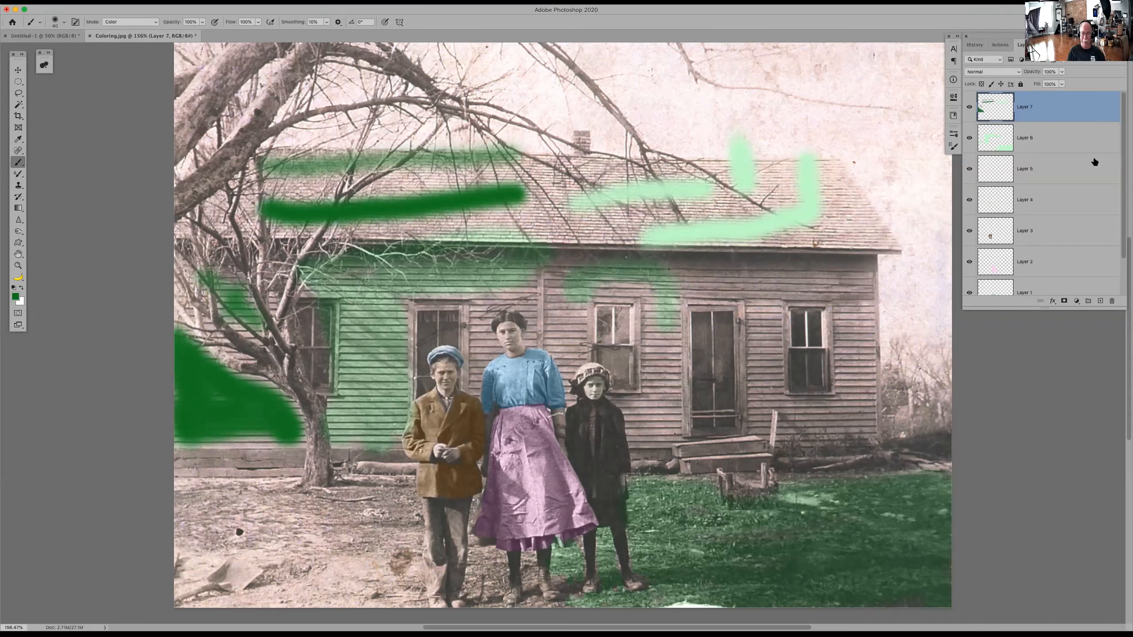
drag(1094, 101, 1111, 302)
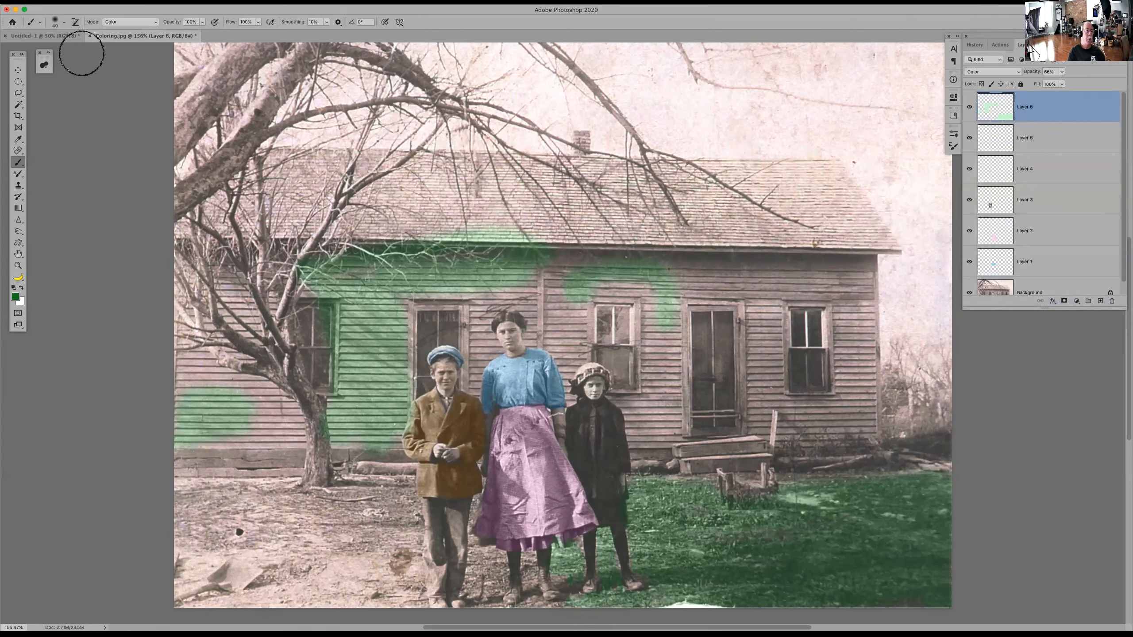
Try the Hard Round Pressure Size preset, then choose the Soft Round Pressure Size brush instead
click(55, 23)
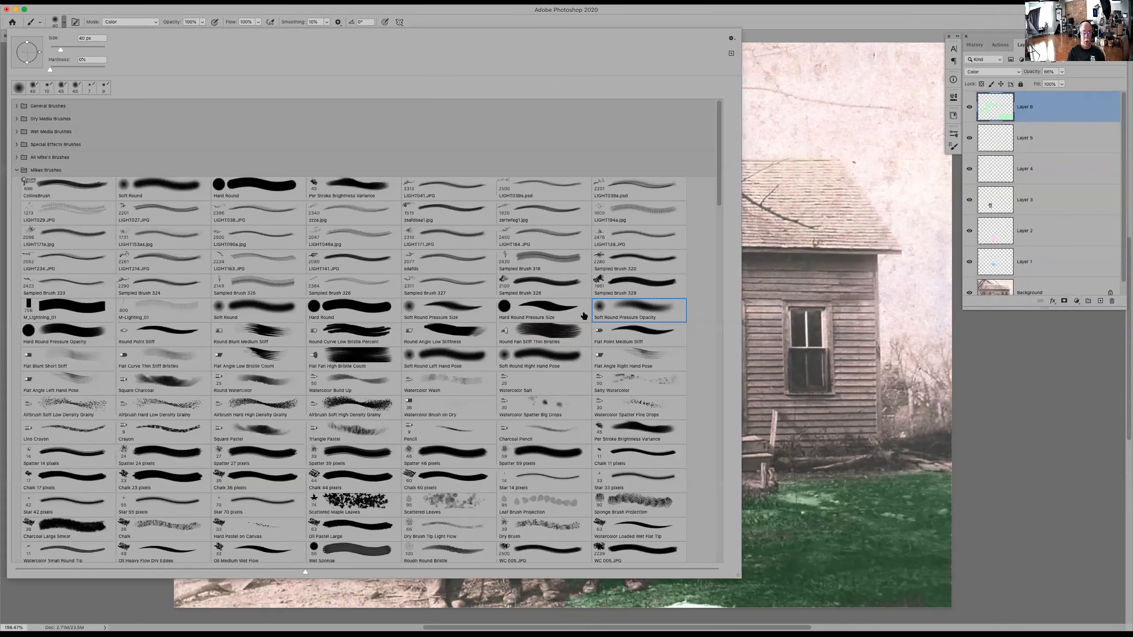
click(559, 312)
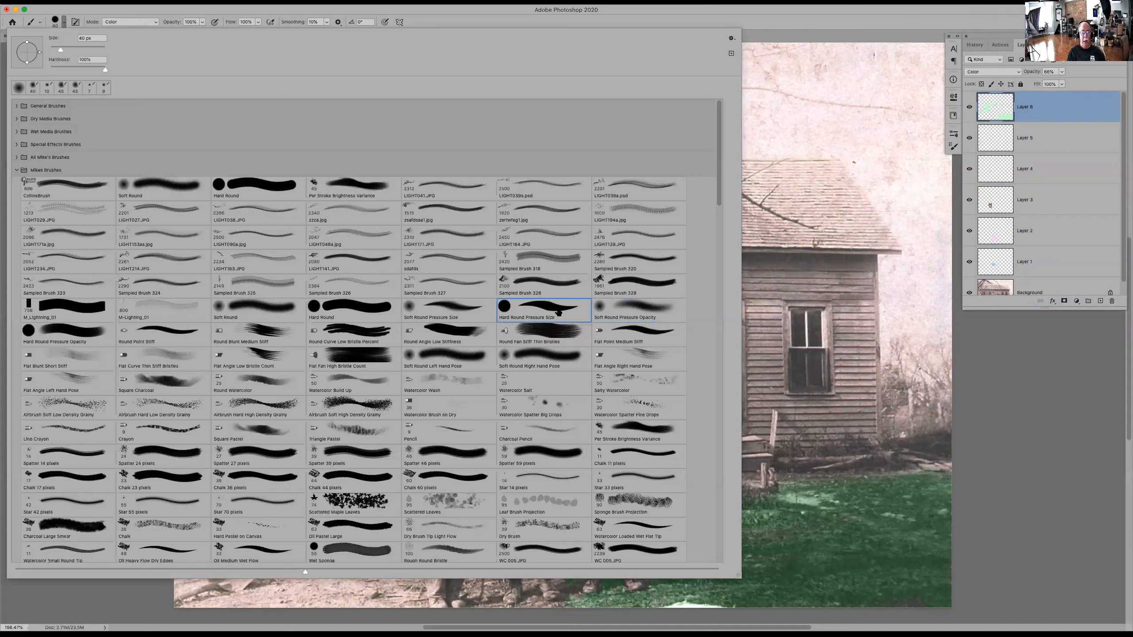
click(453, 312)
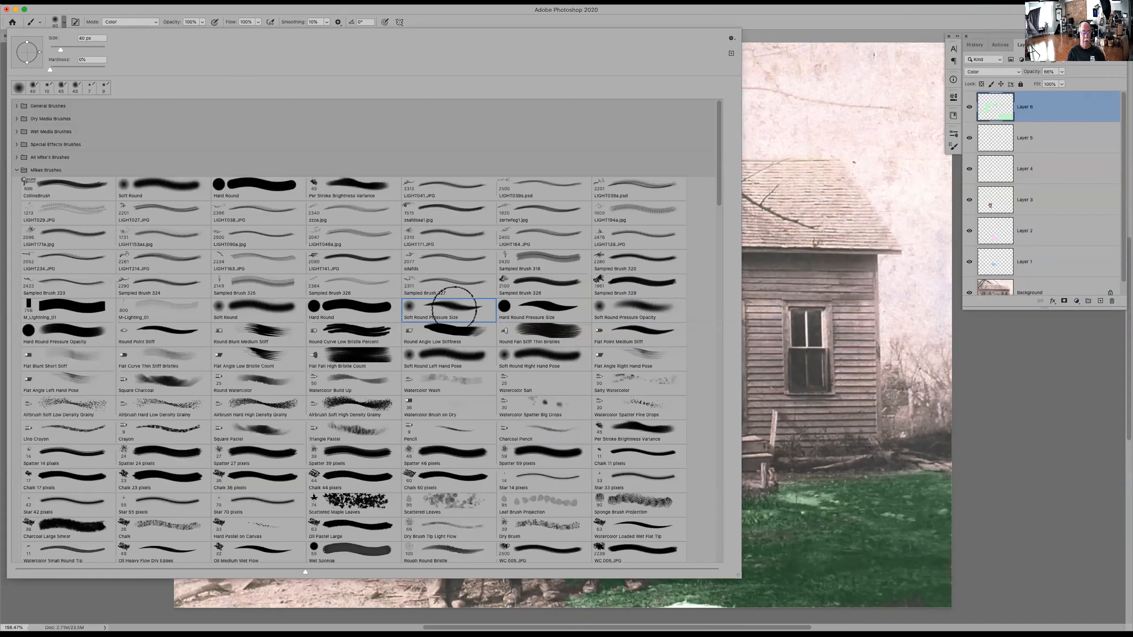
key(Return)
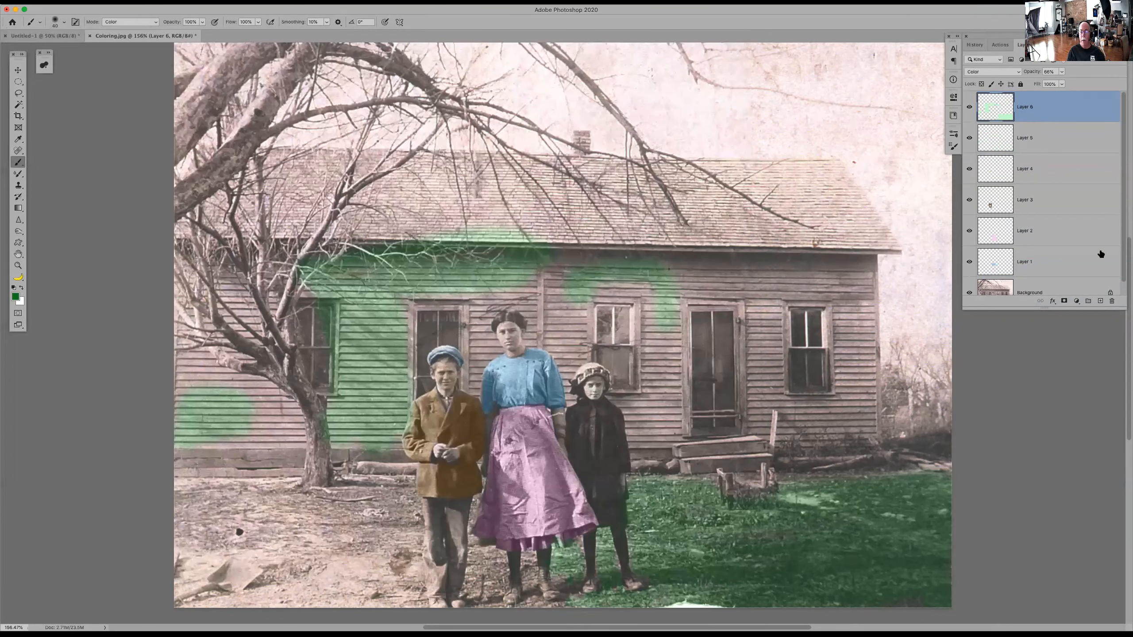
Add a new layer and paint dark green test strokes of varying thickness over the roof and along its lower edge
click(1100, 302)
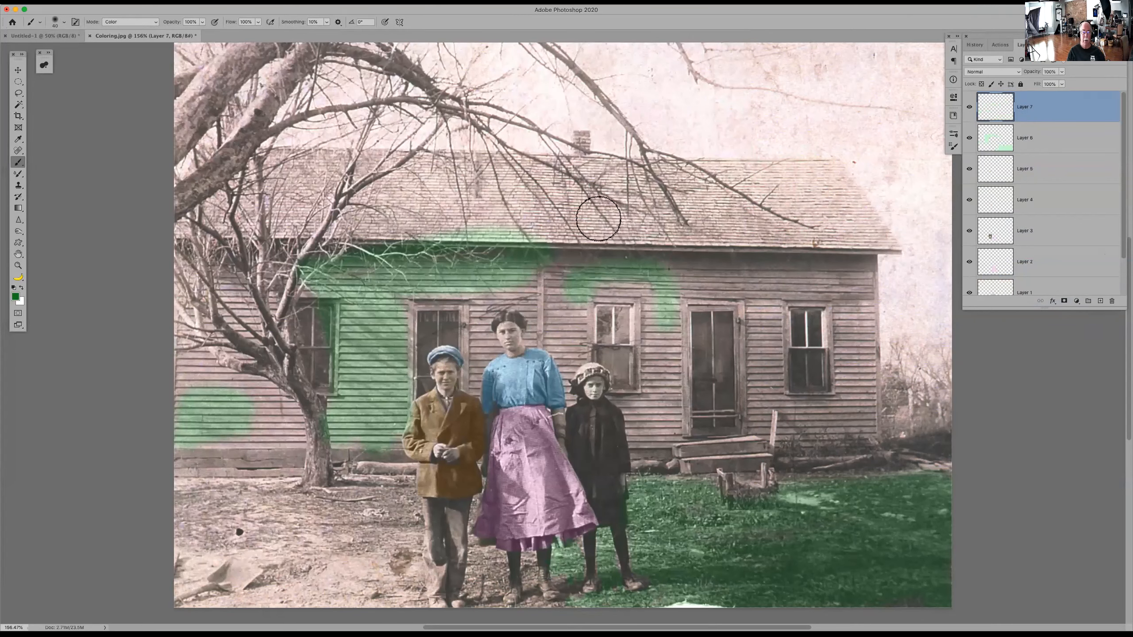
drag(595, 233, 756, 167)
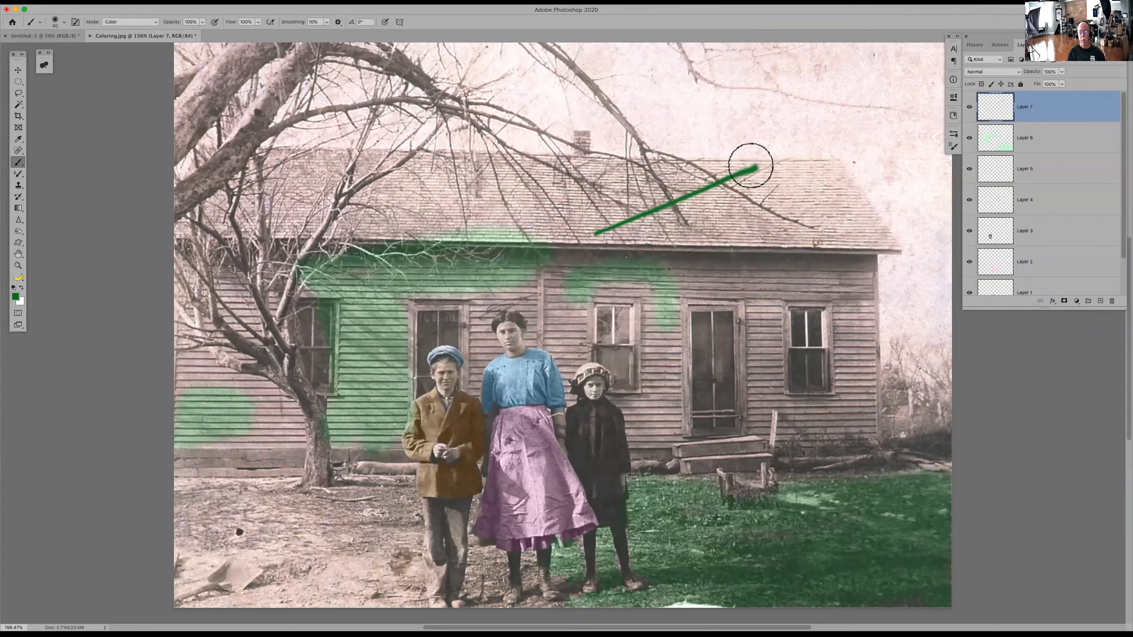
drag(658, 264, 841, 153)
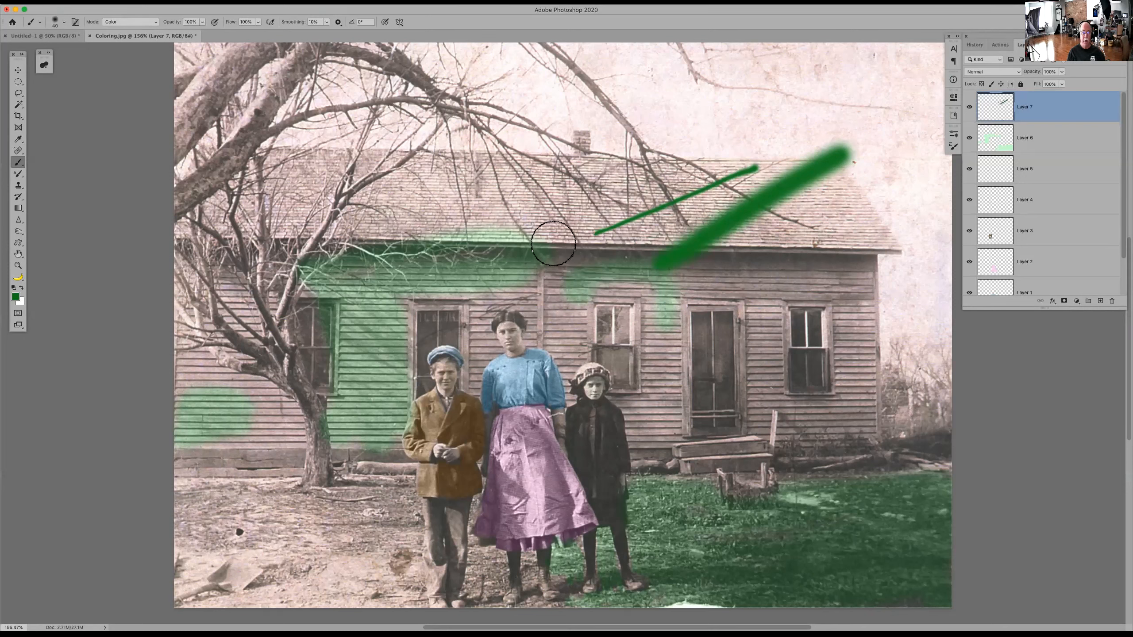
drag(572, 245, 584, 245)
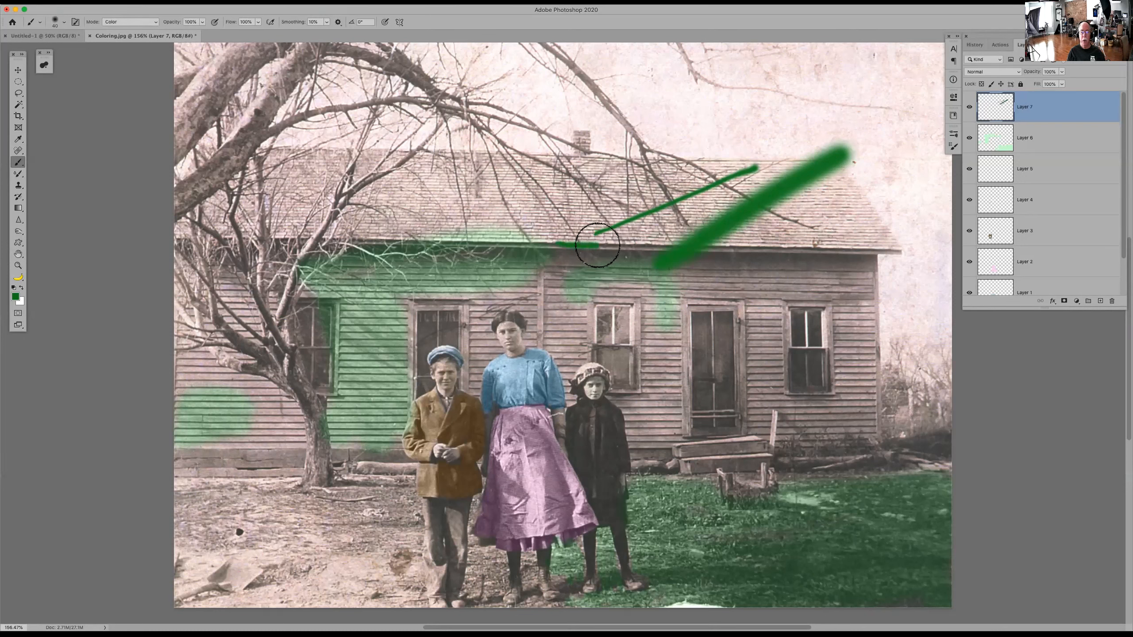
mouse_move(652, 246)
mouse_down()
mouse_move(663, 246)
mouse_move(620, 245)
mouse_up()
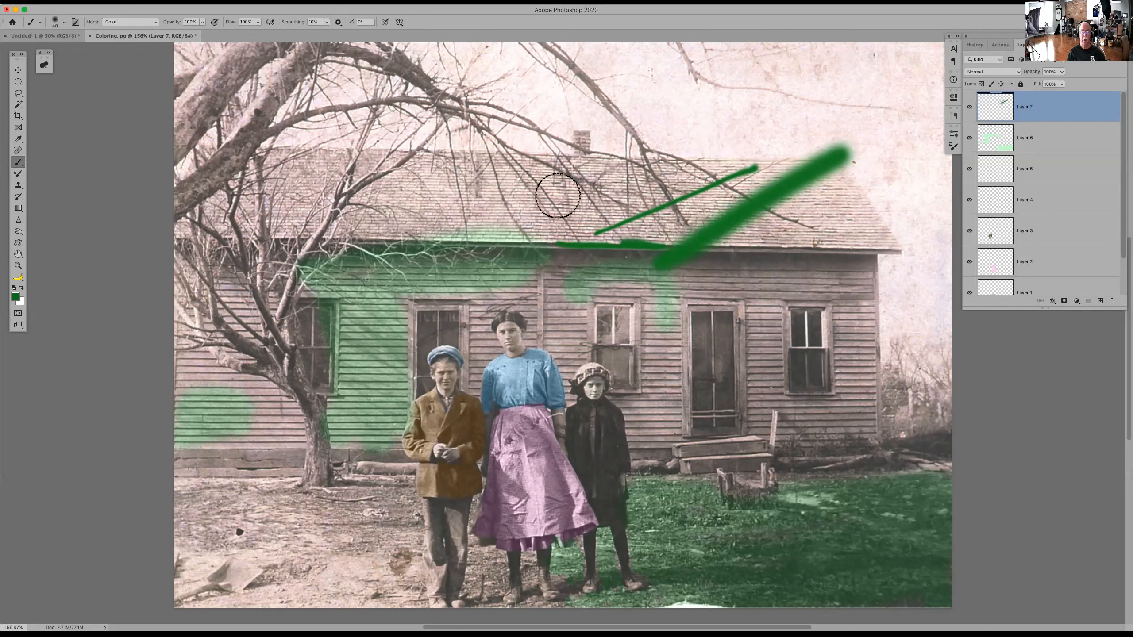
mouse_move(382, 204)
mouse_down()
mouse_move(537, 180)
mouse_move(565, 187)
mouse_move(420, 213)
mouse_move(545, 219)
mouse_move(394, 223)
mouse_move(580, 220)
mouse_up()
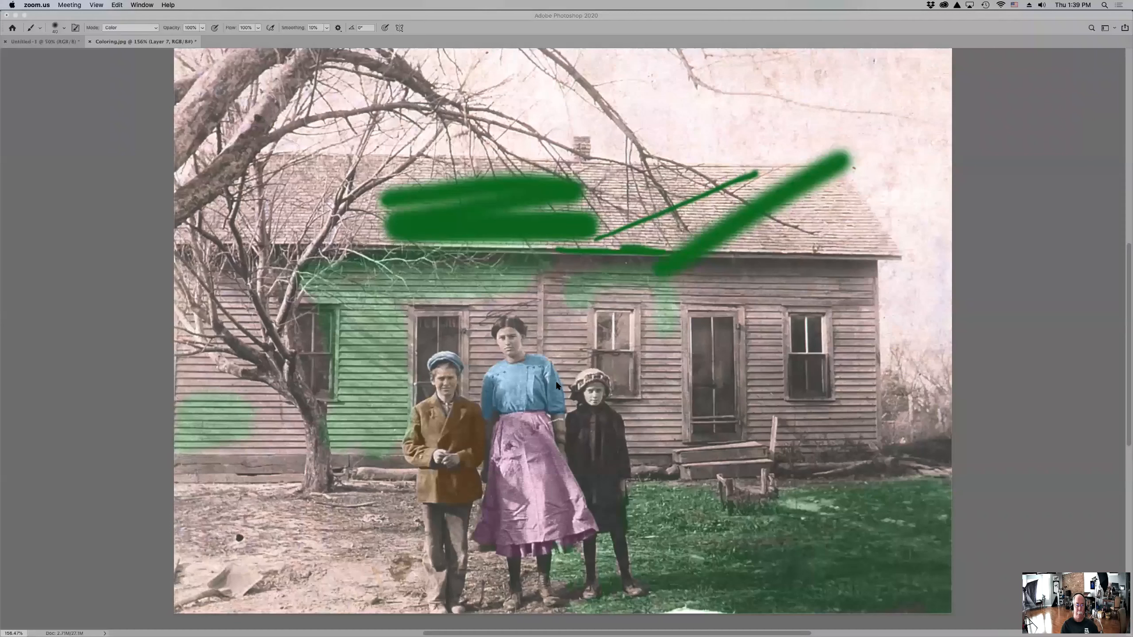
Delete the layer with the dark green test strokes and the layer with the green grass and siding
click(1002, 165)
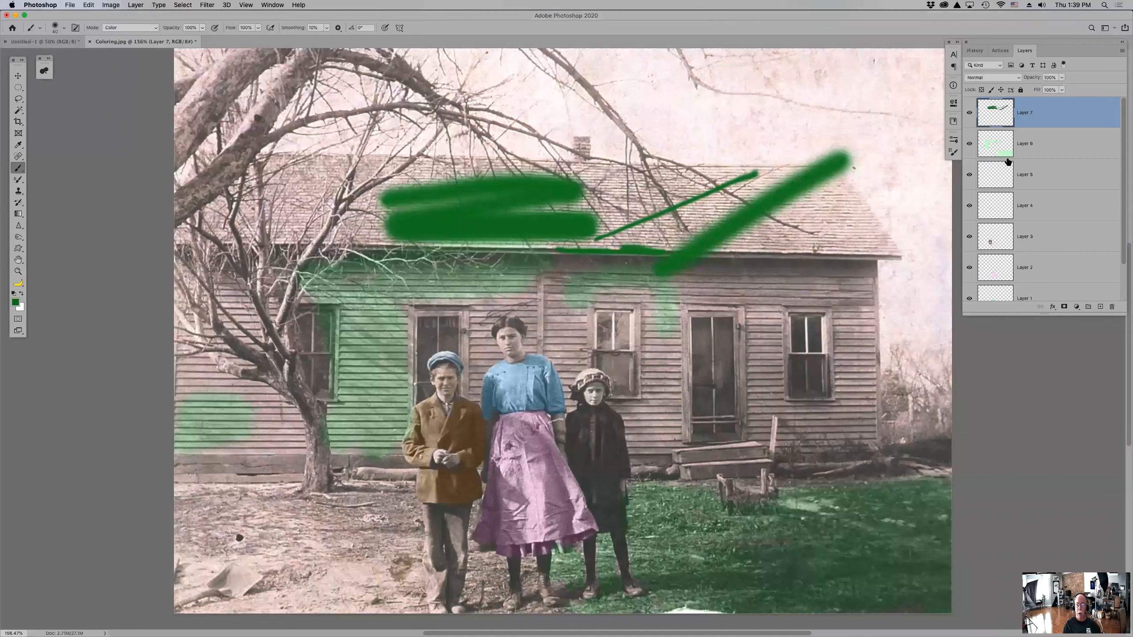
mouse_move(1090, 116)
mouse_down()
mouse_move(1088, 288)
mouse_move(1112, 306)
mouse_up()
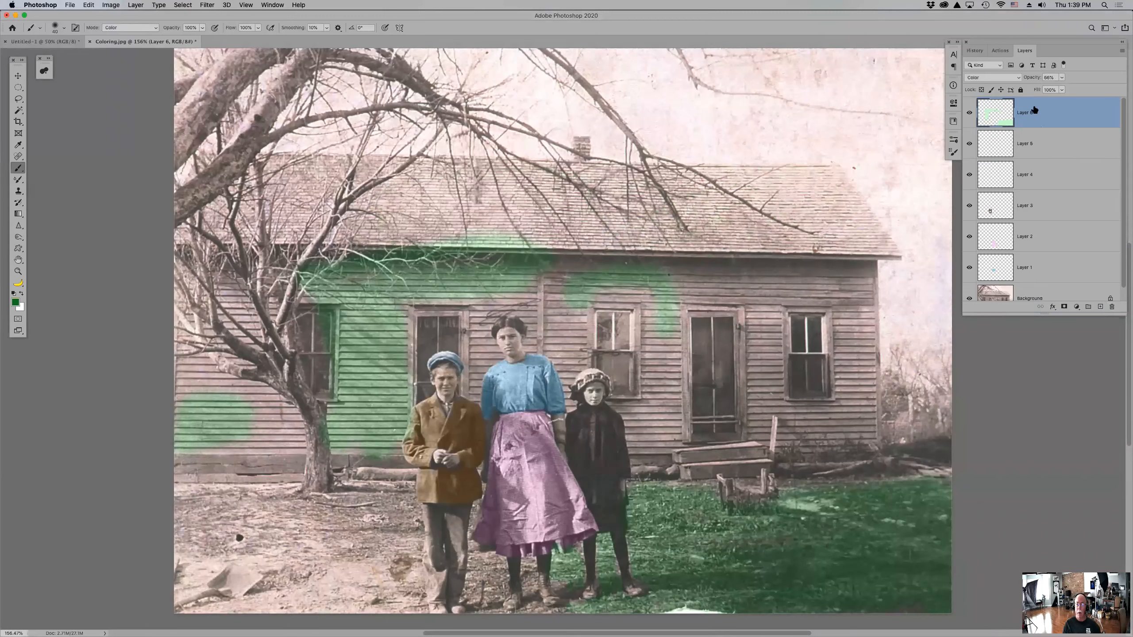
mouse_move(1058, 115)
mouse_down()
mouse_move(1064, 161)
mouse_move(1127, 309)
mouse_move(1112, 307)
mouse_up()
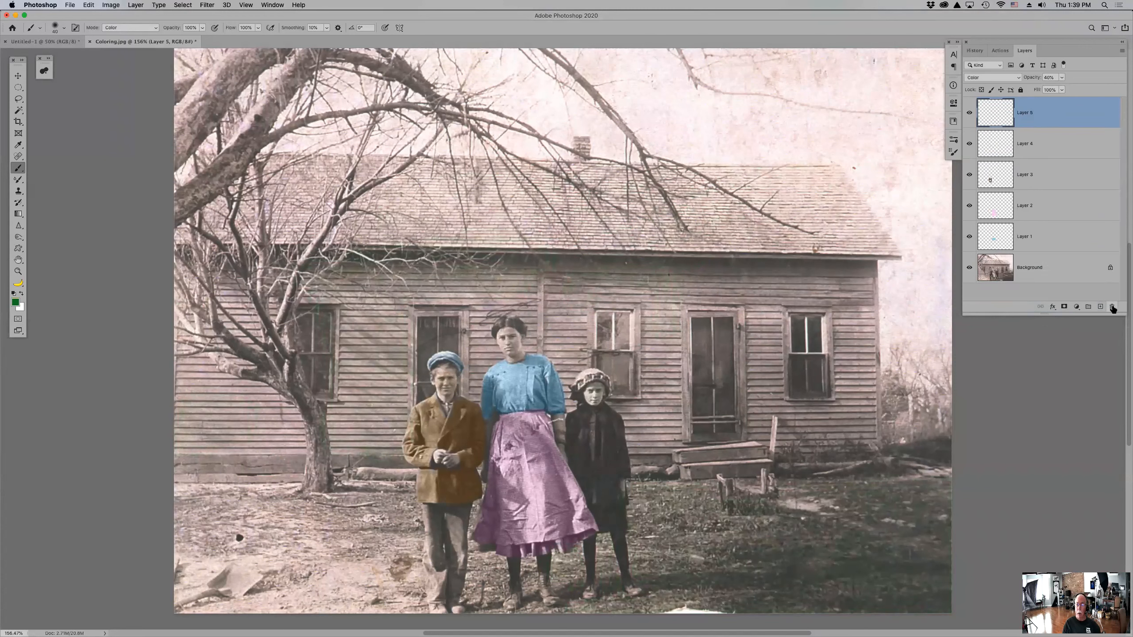
Add a new layer on top and set its blend mode to Color
click(1100, 307)
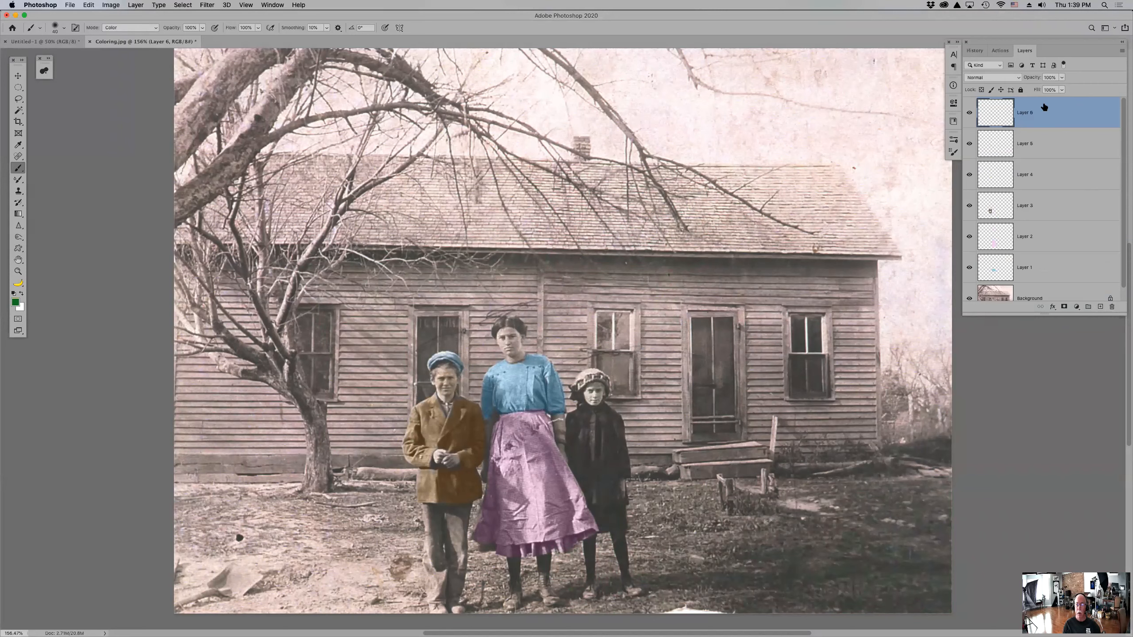
click(1013, 76)
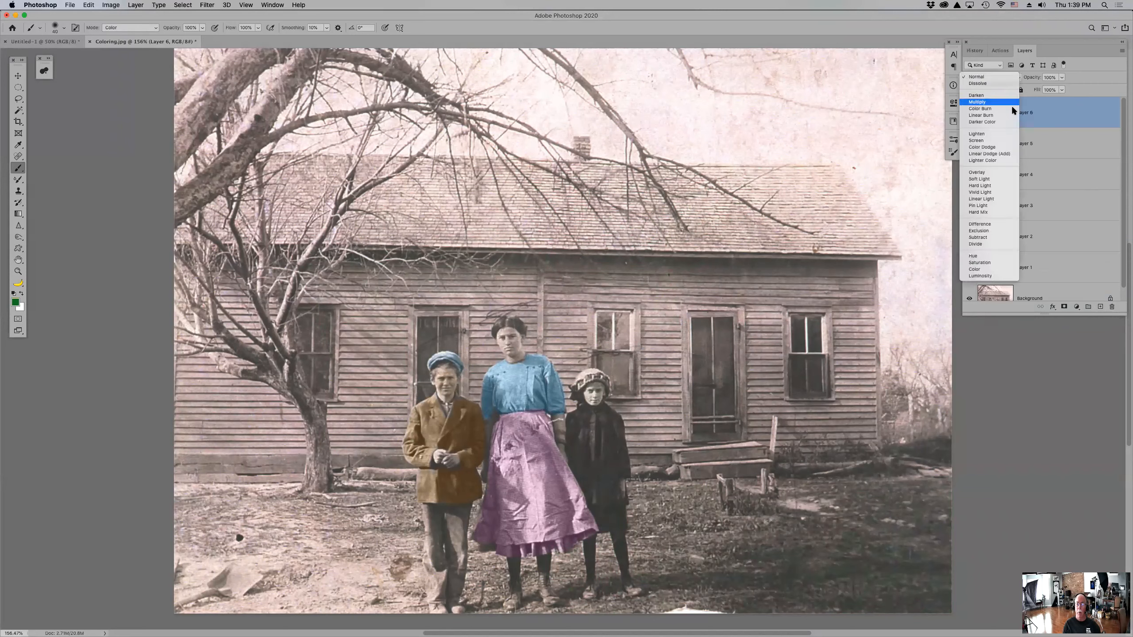
click(990, 269)
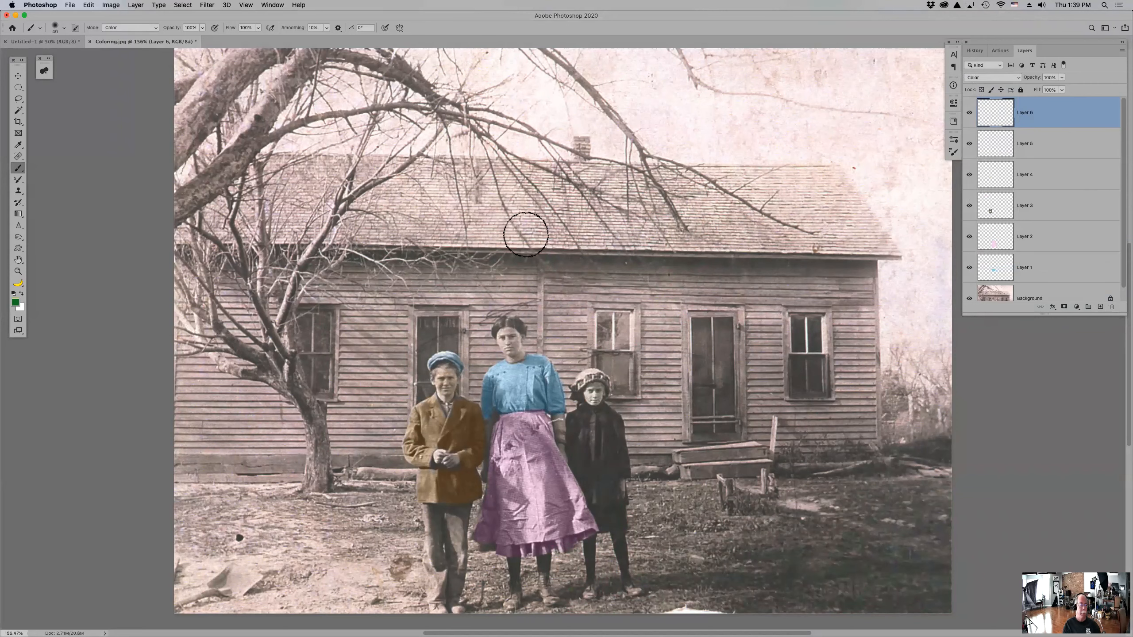
Try a brown (7e430f) brush stroke along the upper edge of the roof, and undo it
click(18, 304)
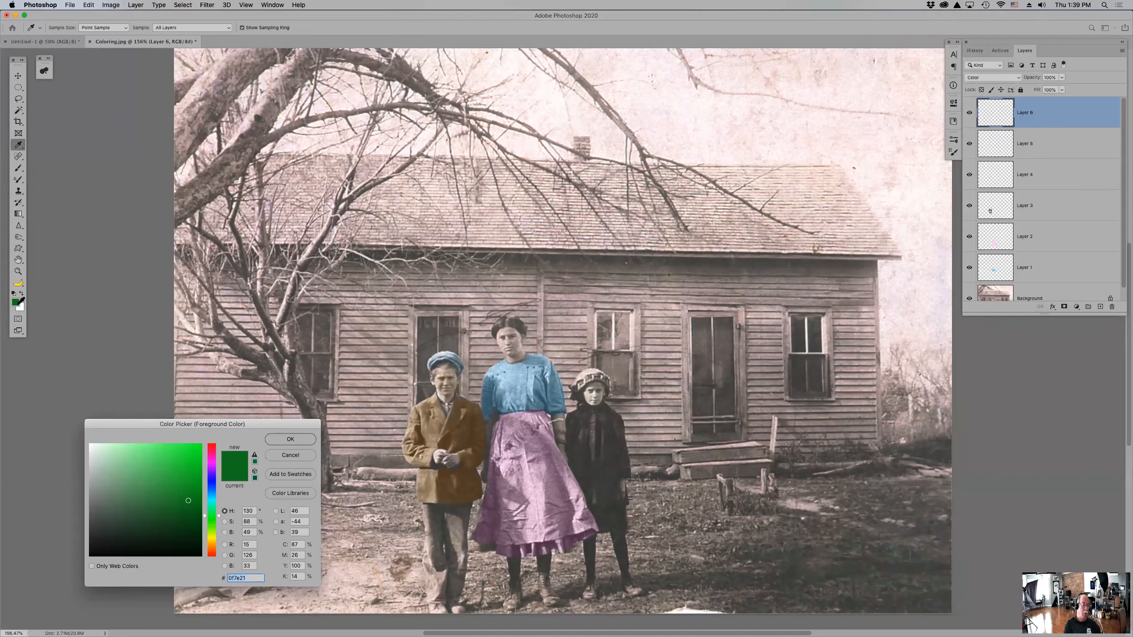
drag(213, 539, 212, 546)
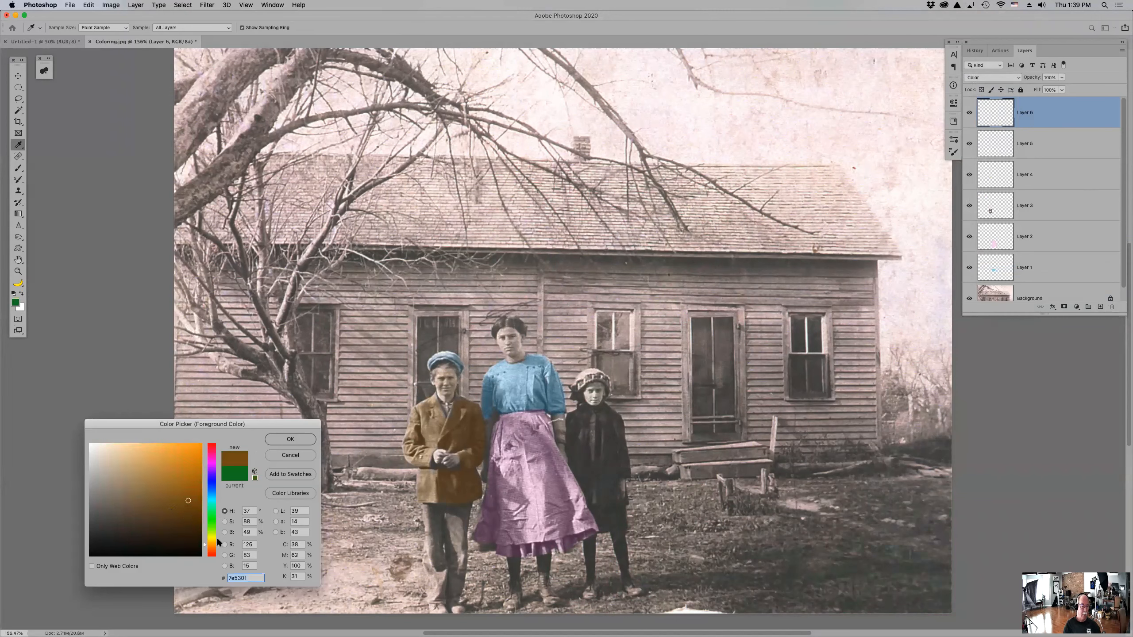
drag(217, 545, 218, 547)
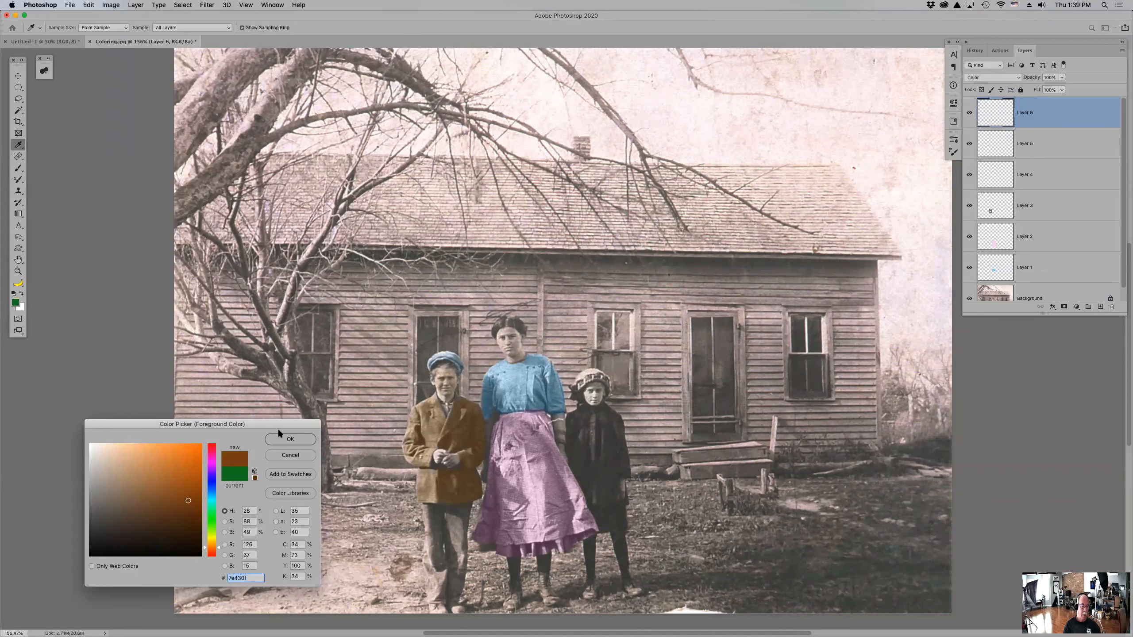
click(289, 439)
key(b)
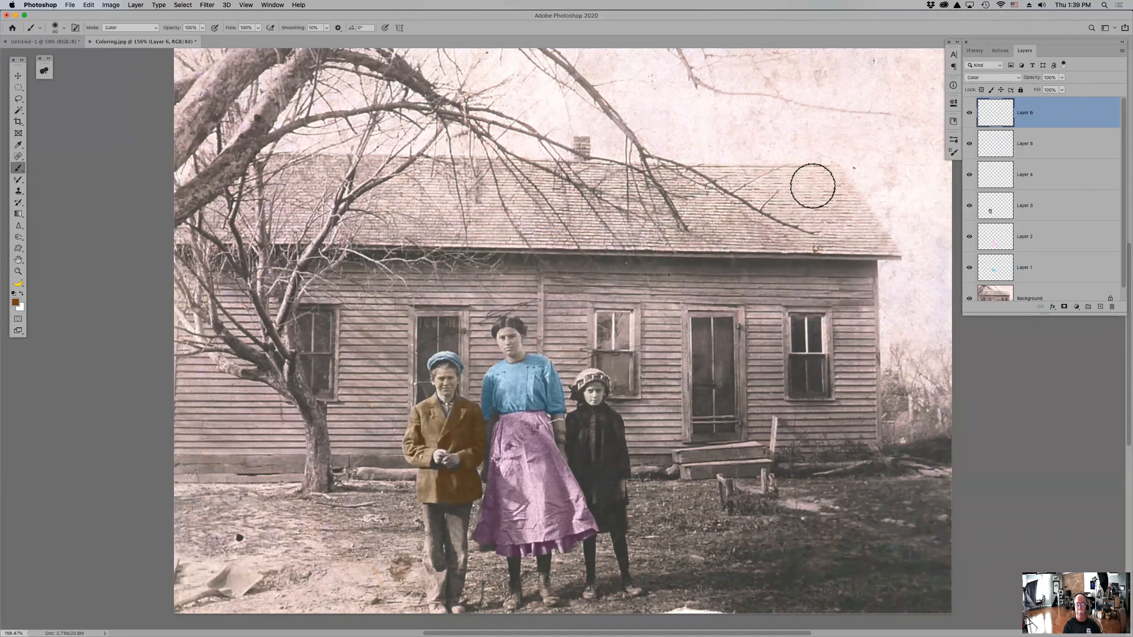
mouse_move(834, 180)
mouse_down()
mouse_move(703, 182)
mouse_move(720, 185)
mouse_up()
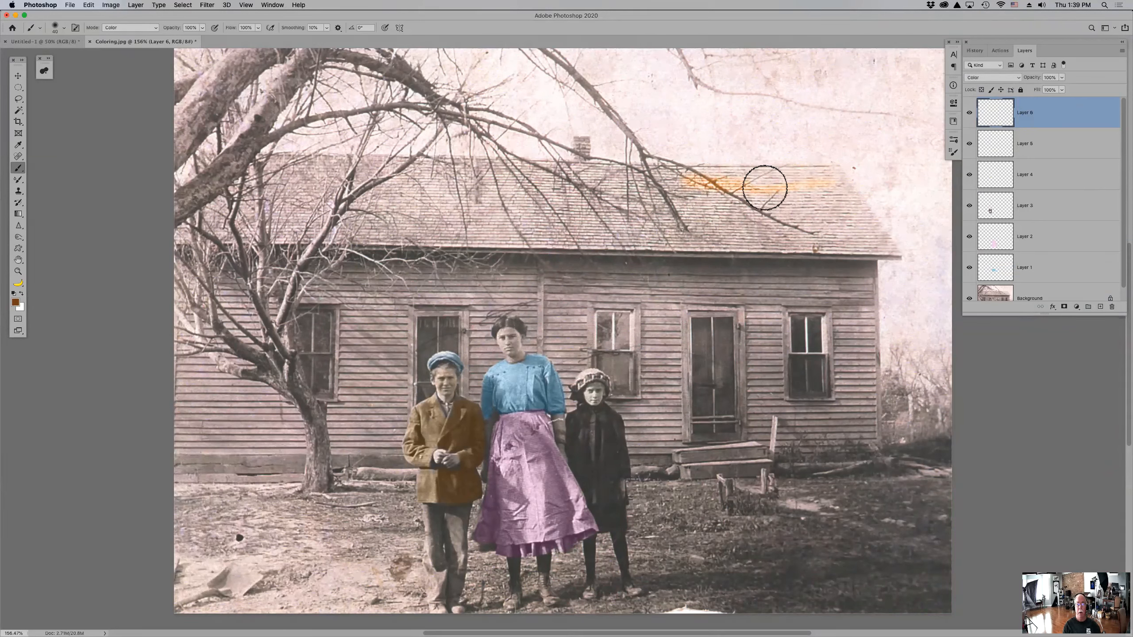
key(super+z)
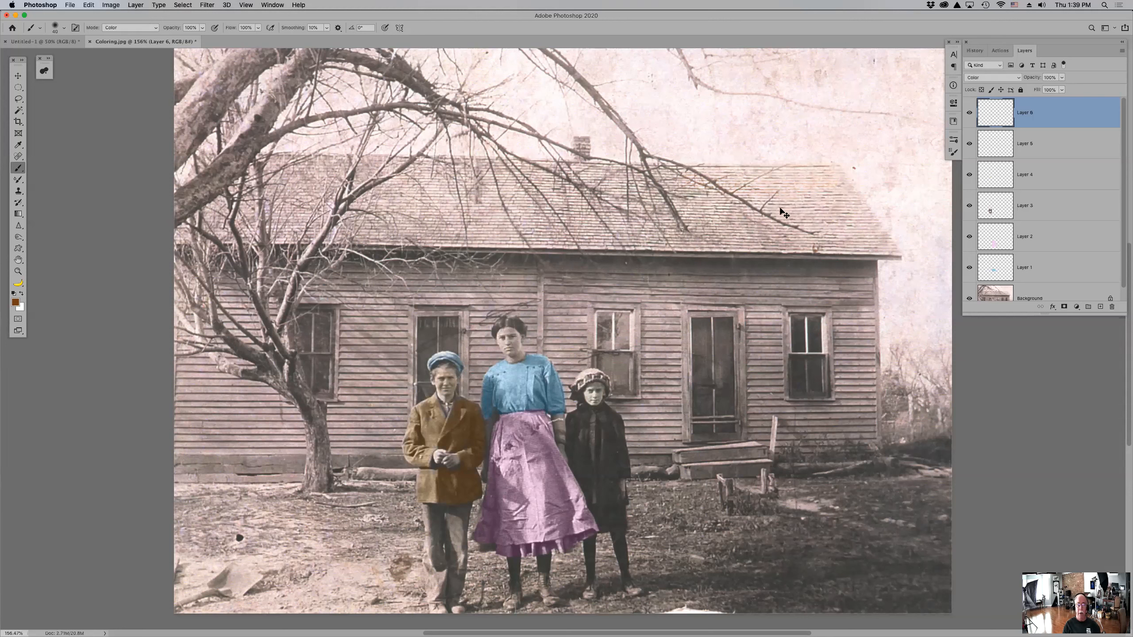
Set the foreground colour to green (317e0f) and paint the right part of the house roof up to its edges
click(16, 303)
click(210, 524)
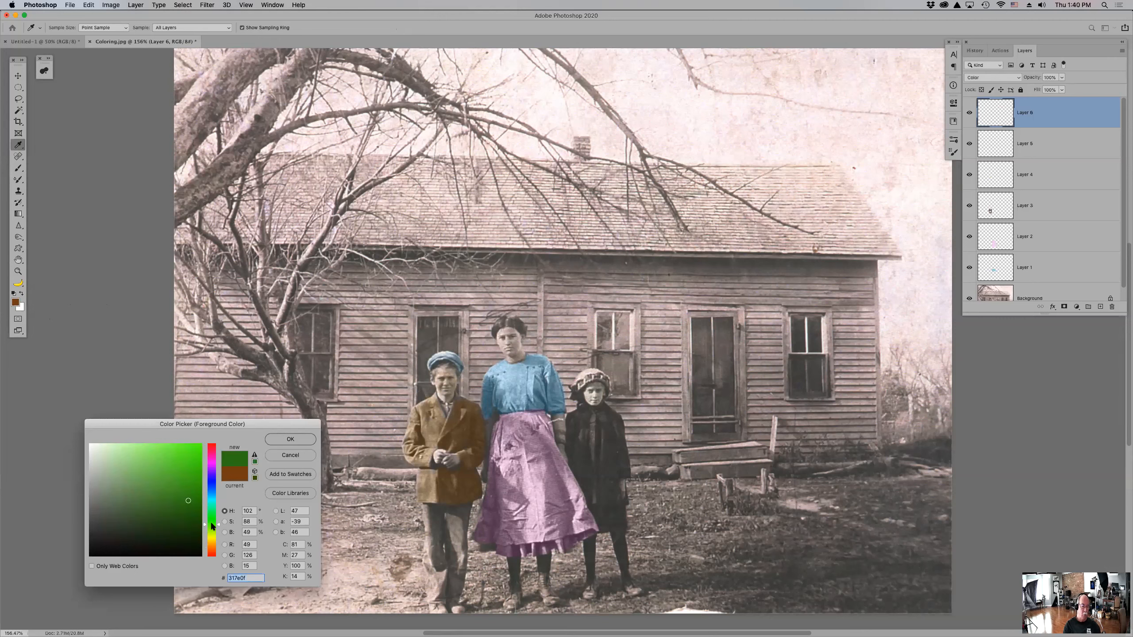
click(274, 439)
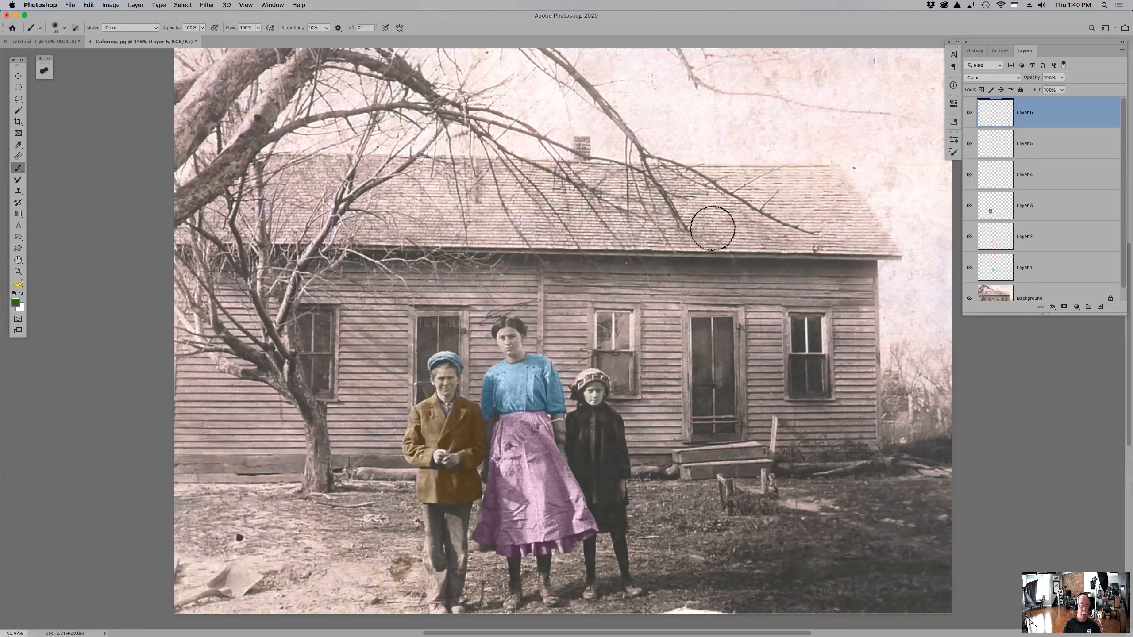
mouse_move(833, 178)
mouse_down()
mouse_move(860, 224)
mouse_move(694, 230)
mouse_move(877, 243)
mouse_move(821, 179)
mouse_move(648, 189)
mouse_move(780, 190)
mouse_move(647, 182)
mouse_move(824, 182)
mouse_move(831, 220)
mouse_move(659, 222)
mouse_move(834, 228)
mouse_move(725, 239)
mouse_move(793, 212)
mouse_move(686, 220)
mouse_move(758, 197)
mouse_move(827, 197)
mouse_move(665, 219)
mouse_move(890, 242)
mouse_move(837, 174)
mouse_move(546, 192)
mouse_move(636, 211)
mouse_move(651, 234)
mouse_move(692, 240)
mouse_move(583, 236)
mouse_move(719, 226)
mouse_move(594, 212)
mouse_up()
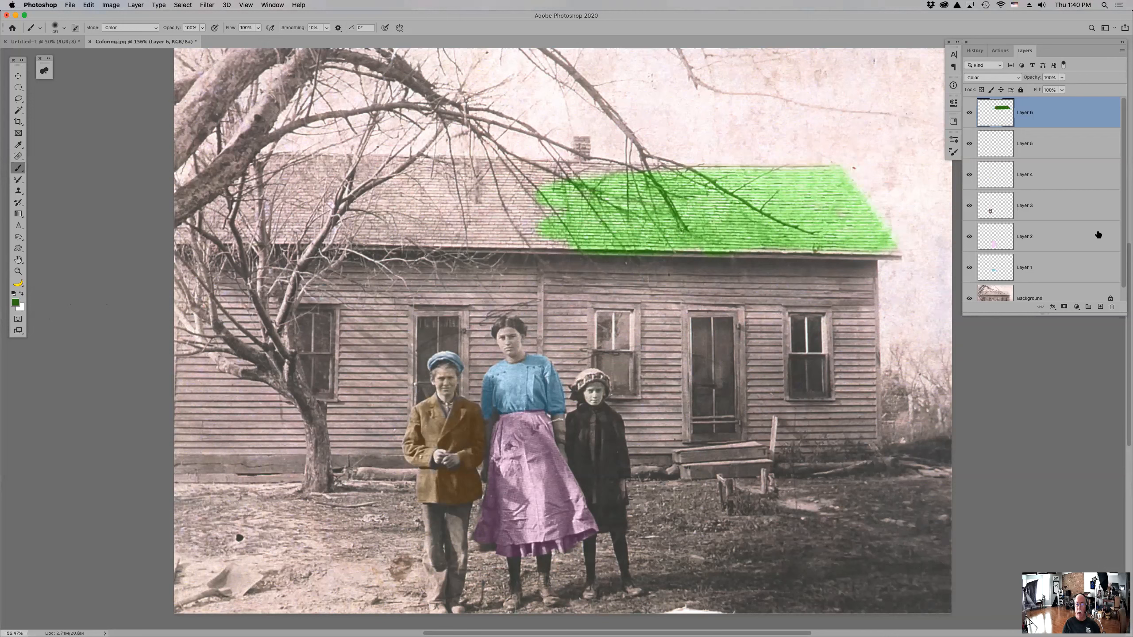
Add a new layer above the green roof layer and set the foreground colour to orange-brown (cb8343)
click(1099, 308)
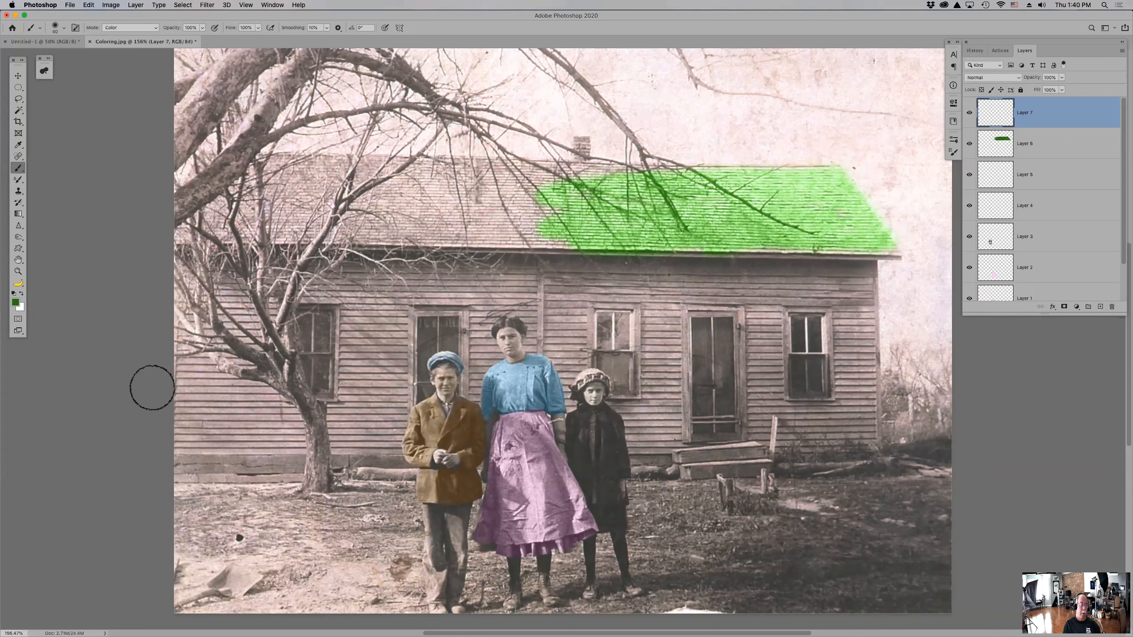
click(16, 303)
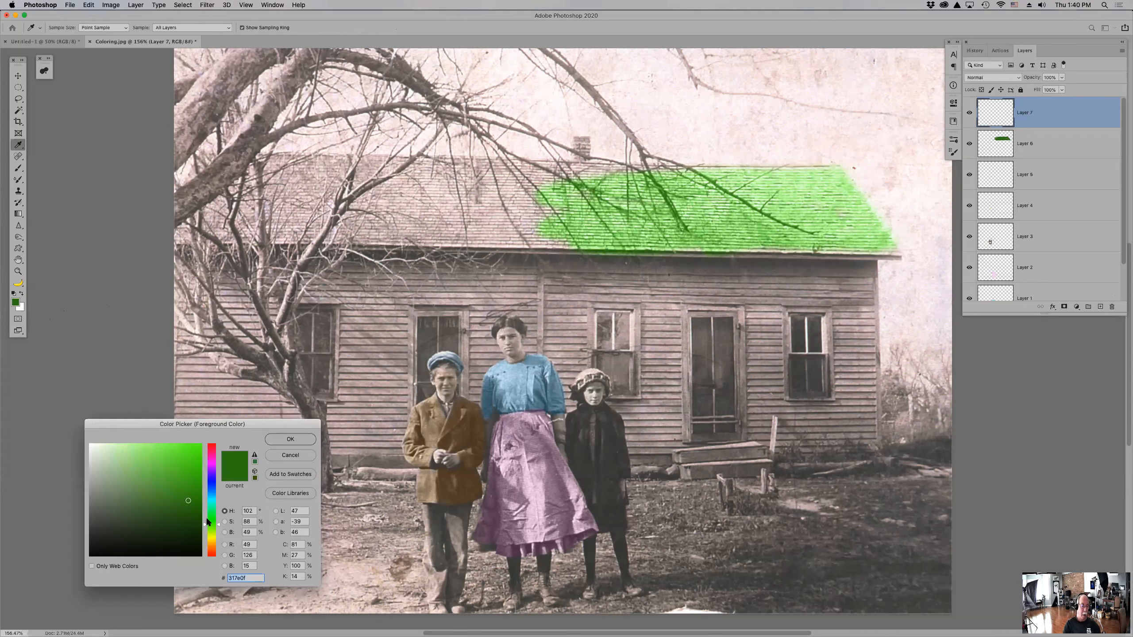
drag(208, 521, 206, 548)
click(165, 467)
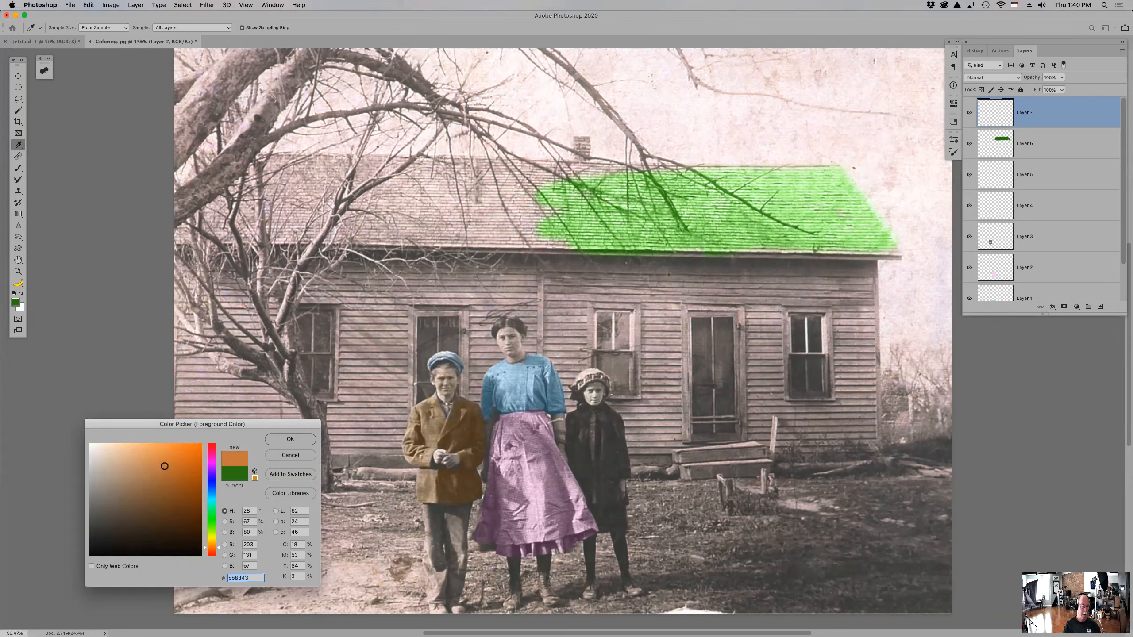
click(279, 440)
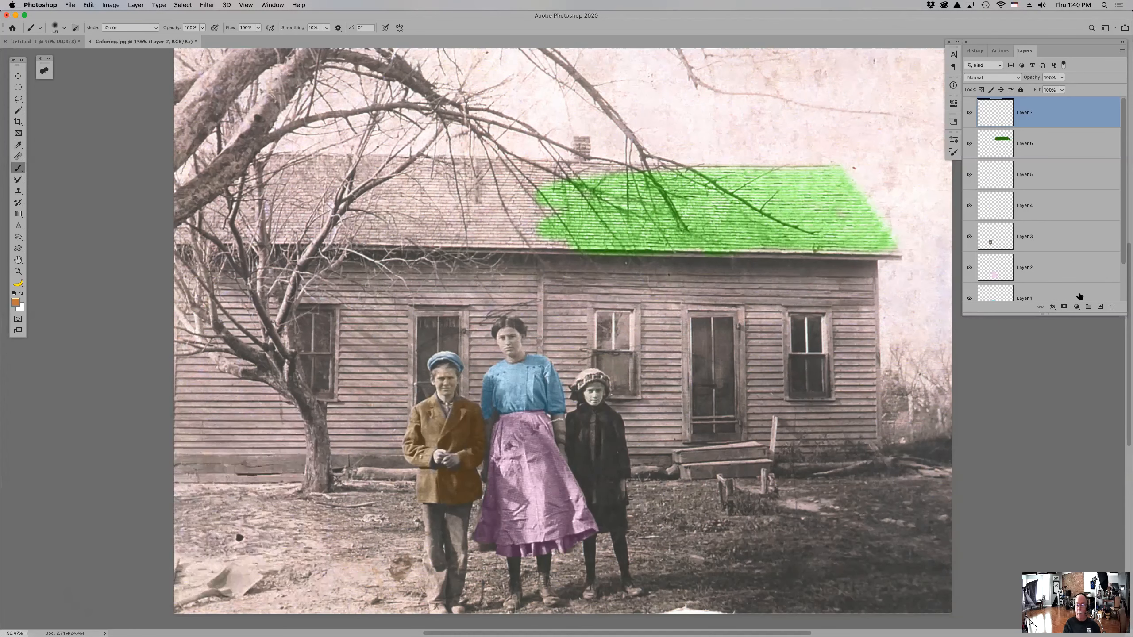
Remove the surplus extra layer and set the empty top layer's blend mode to Color
click(1098, 307)
drag(1065, 108, 1113, 307)
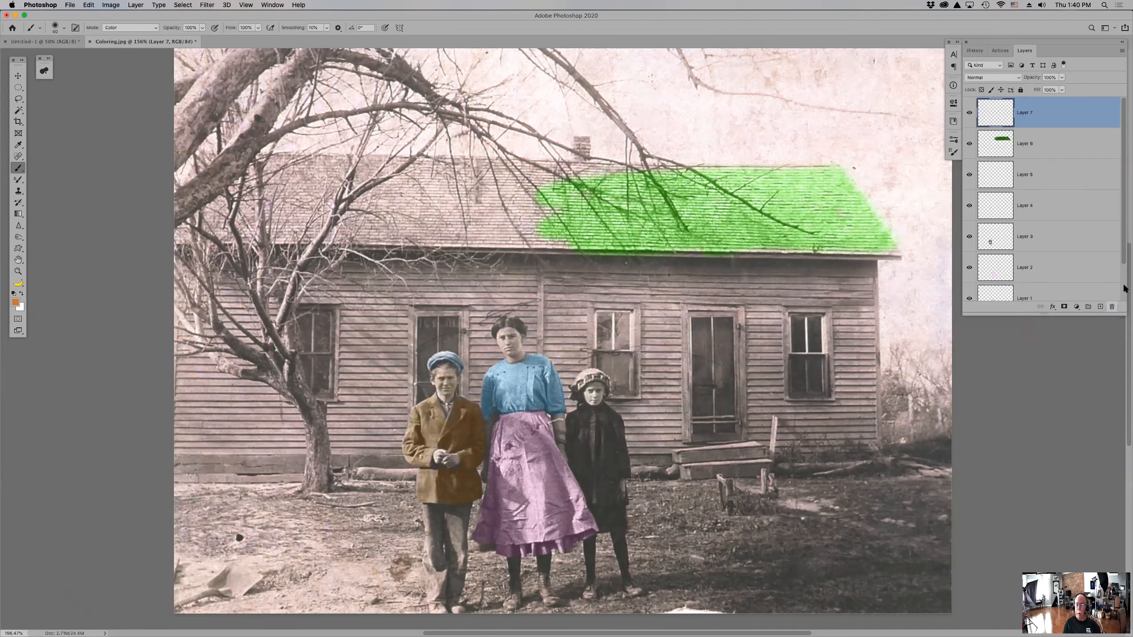
click(1016, 77)
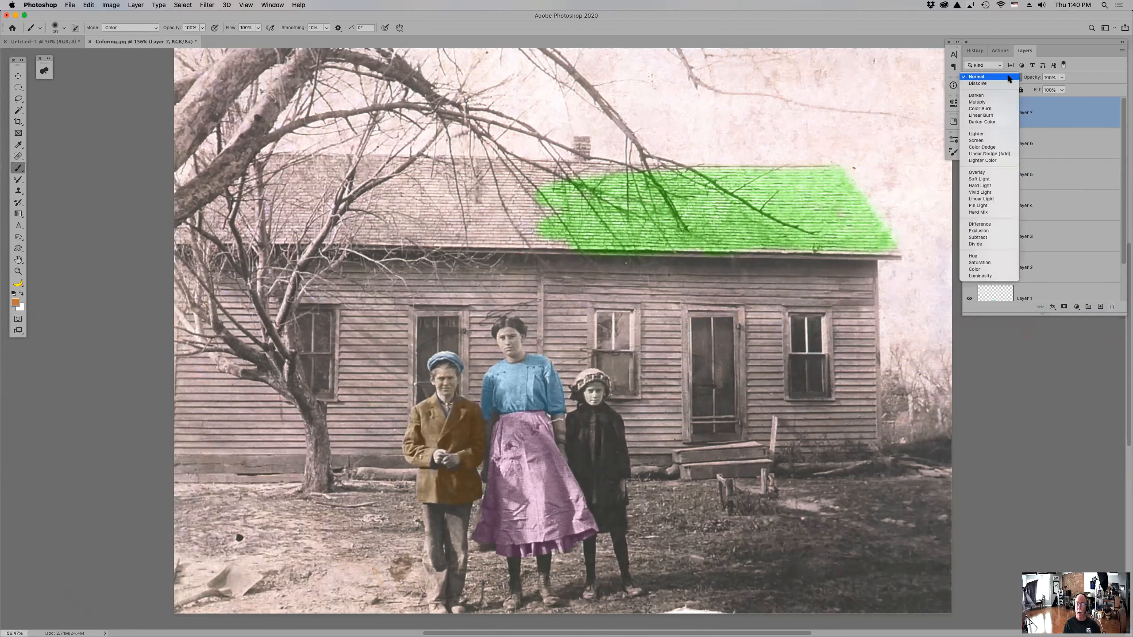
click(991, 270)
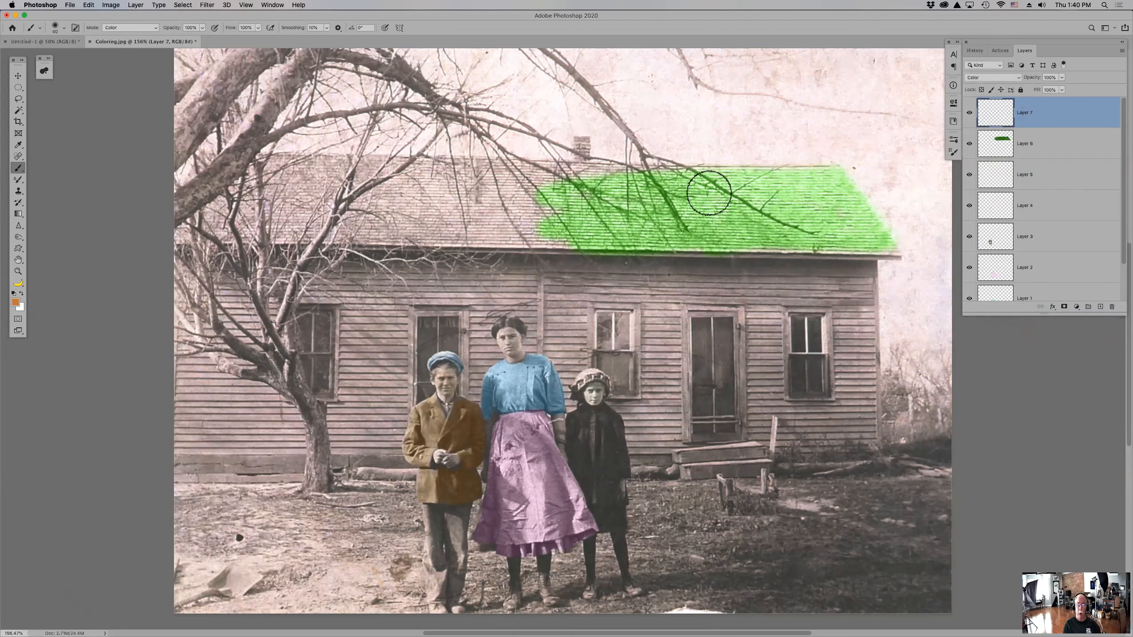
Paint the tree branch and its fork that cross the green roof in orange-brown with a much smaller brush
key(bracketleft)
key(bracketleft)
key(bracketleft)
key(bracketleft)
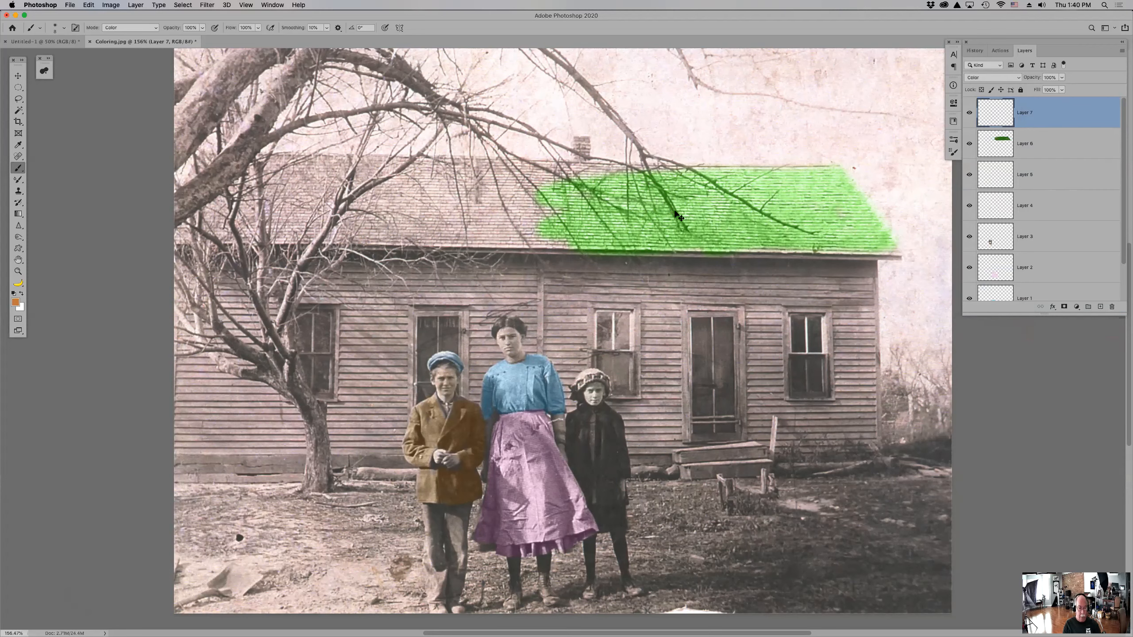
key(super+plus)
key(super+plus)
key(super+plus)
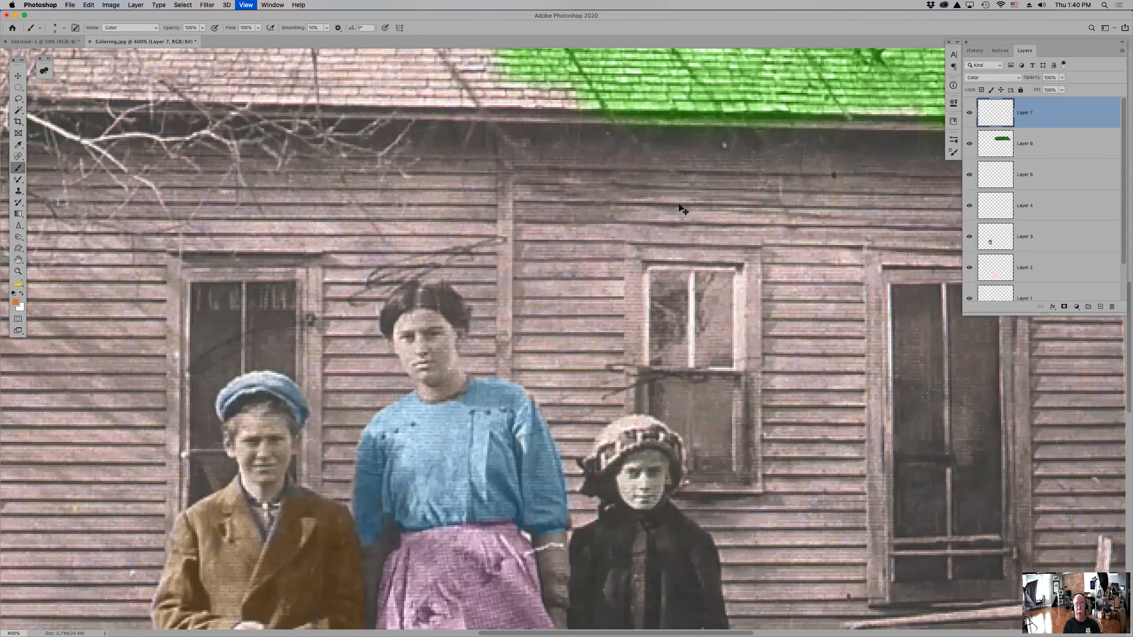
drag(769, 89, 486, 497)
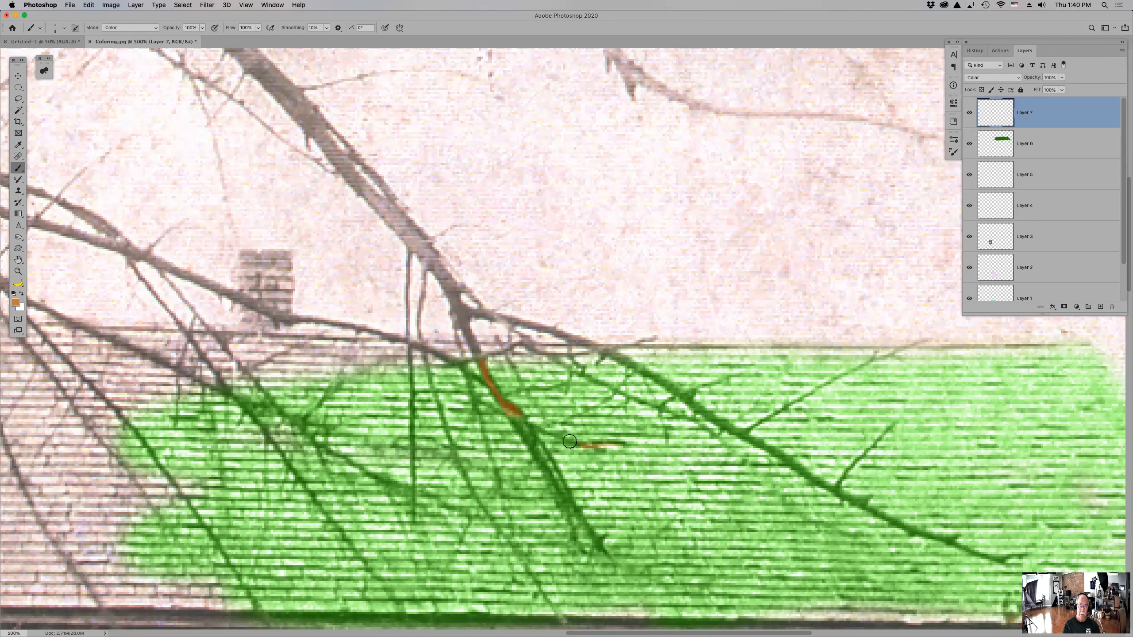
mouse_move(540, 427)
mouse_down()
mouse_move(513, 418)
mouse_move(576, 544)
mouse_move(569, 500)
mouse_up()
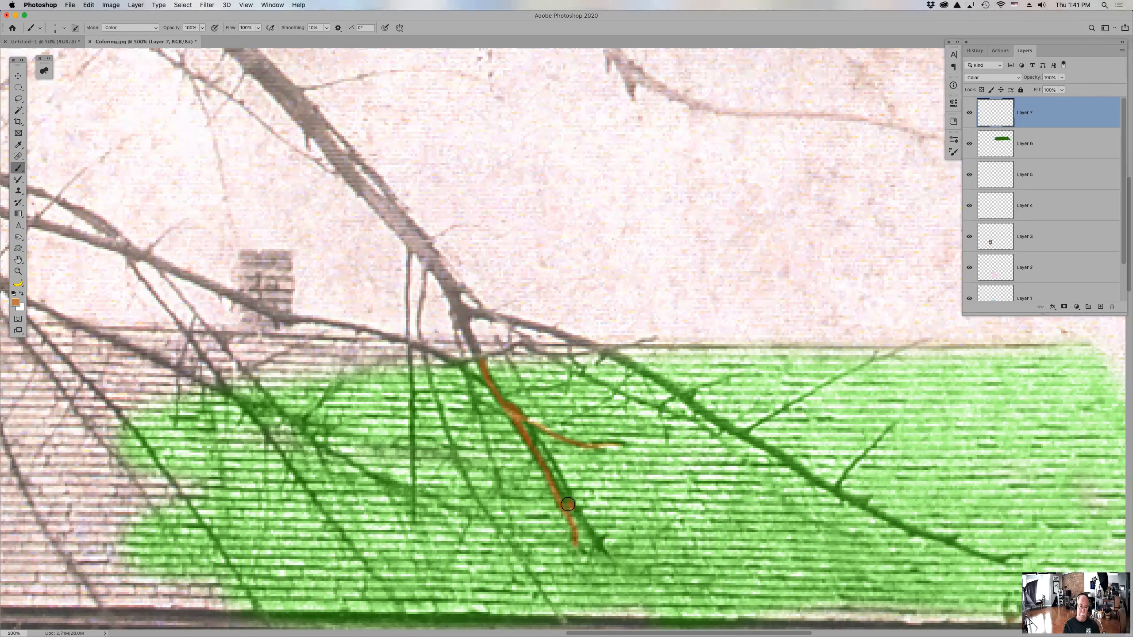